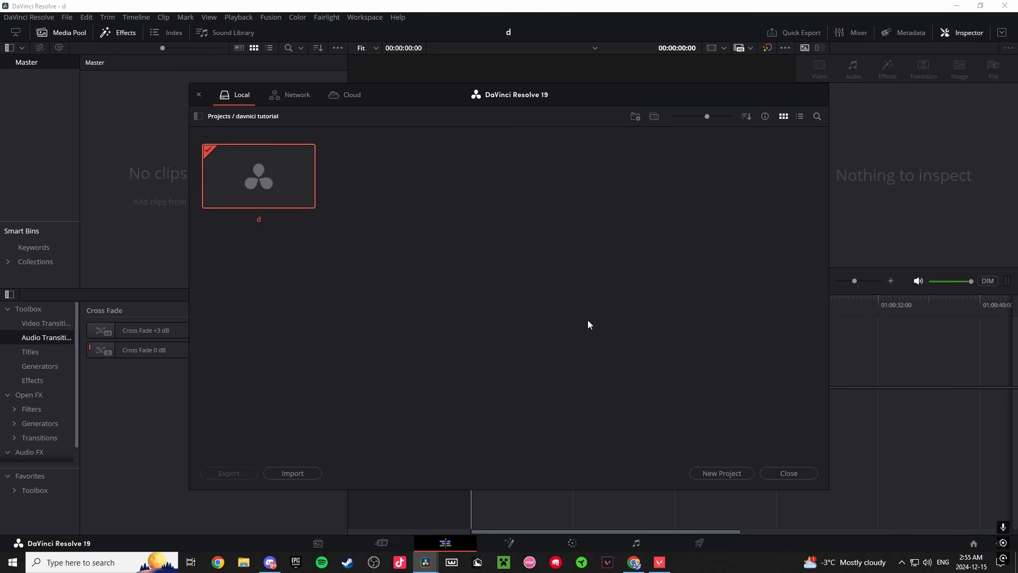
Step: Create a new project named "davinci tutorial"
left_click(721, 473)
type("dav")
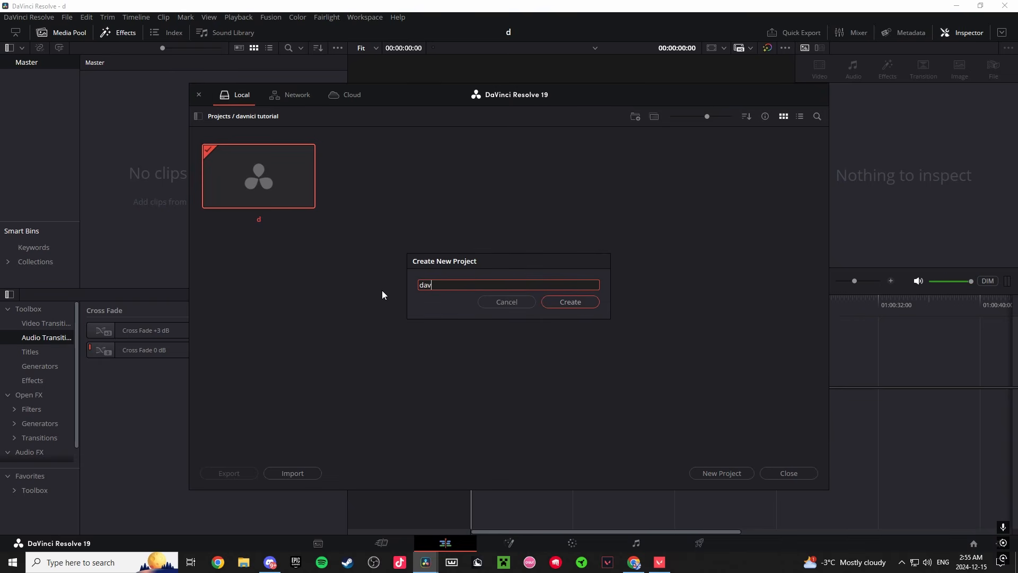
type("inci turo")
key("BackSpace")
key("BackSpace")
type("torial")
key("Return")
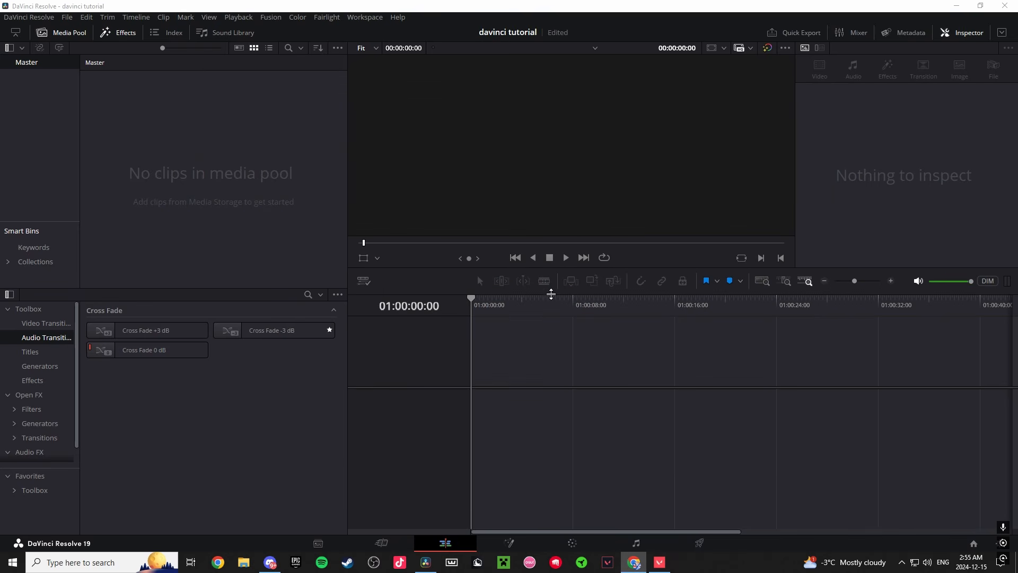
Step: Enlarge the viewer area and start a new timeline with the project settings option turned off
left_click_drag(550, 294, 551, 316)
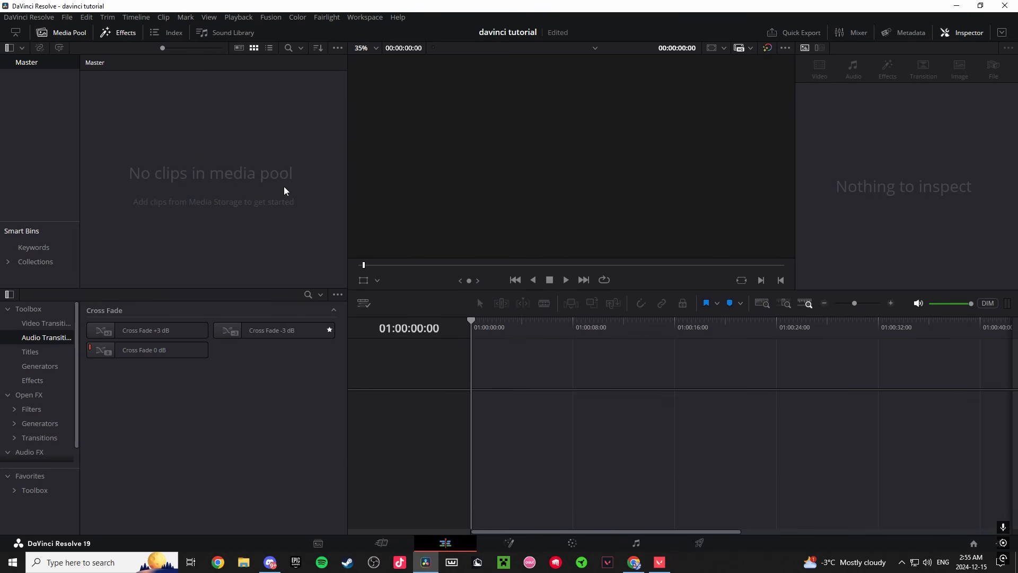
right_click(221, 205)
mouse_move(318, 209)
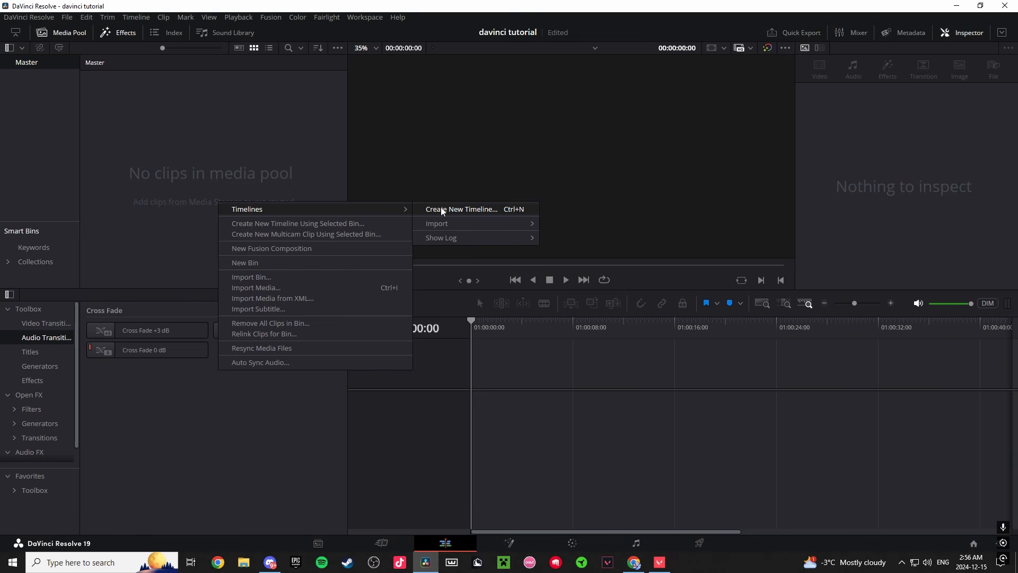
left_click(442, 210)
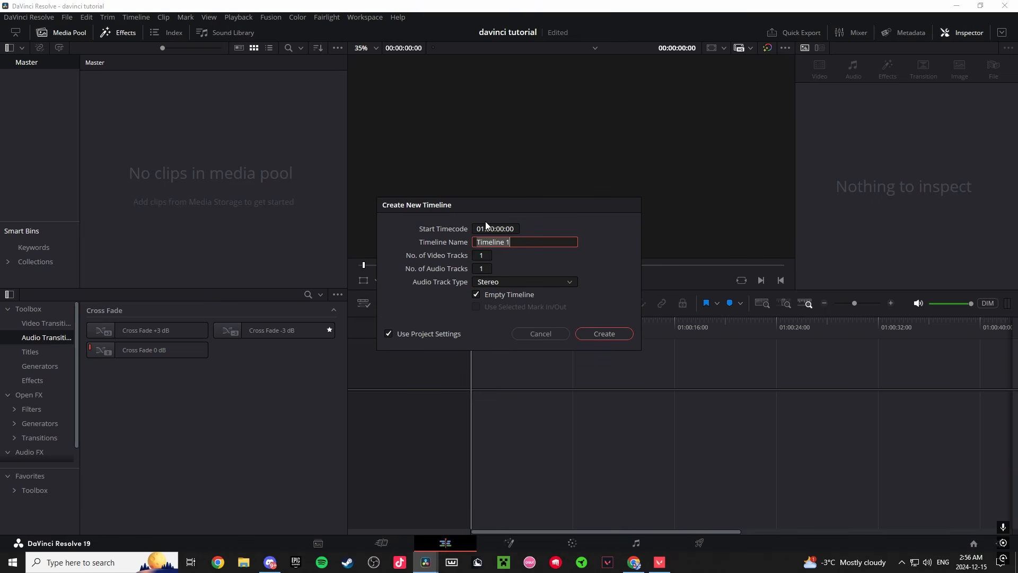
left_click(396, 335)
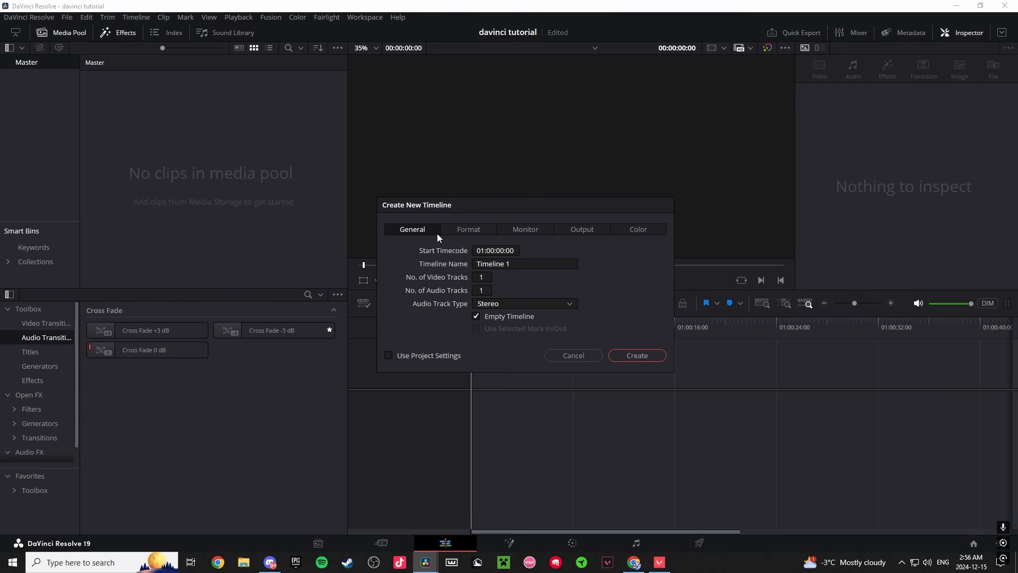
Step: Set the new timeline's frame rate to 60 frames per second and create it
left_click(472, 227)
left_click(477, 330)
left_click(474, 328)
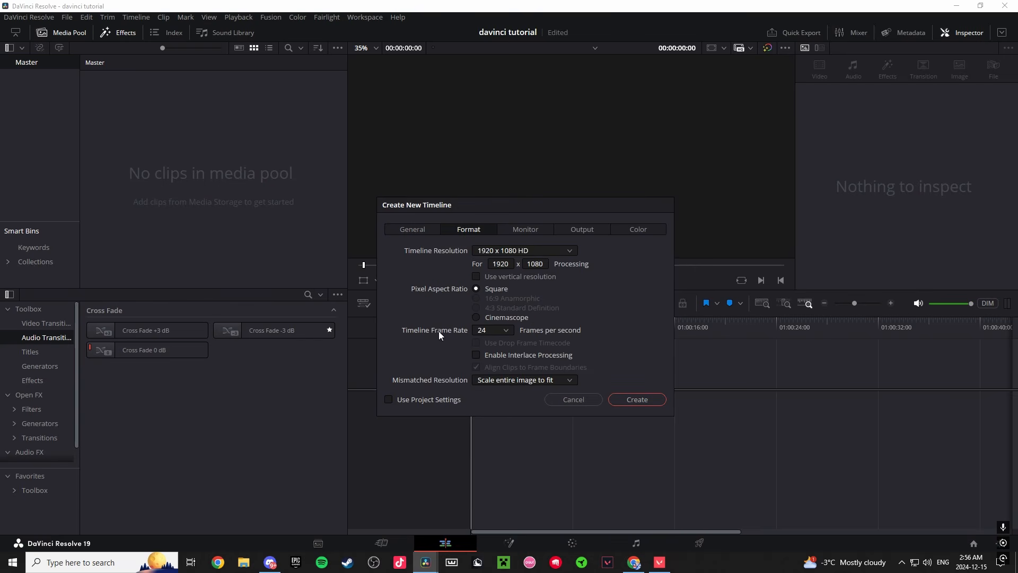
left_click(499, 330)
left_click(492, 444)
left_click(647, 399)
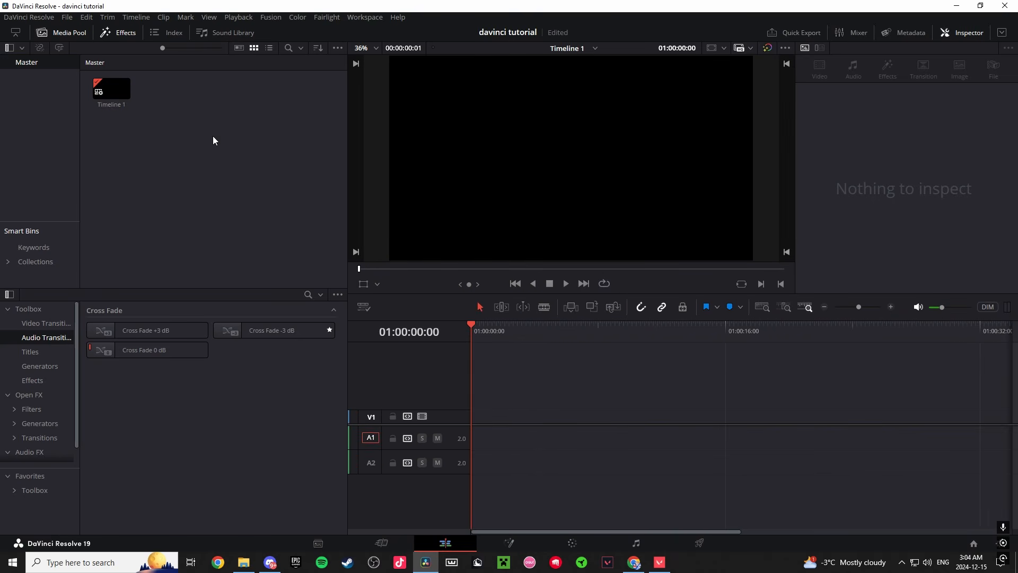
Step: Set the render cache mode to Smart
left_click(237, 18)
mouse_move(278, 69)
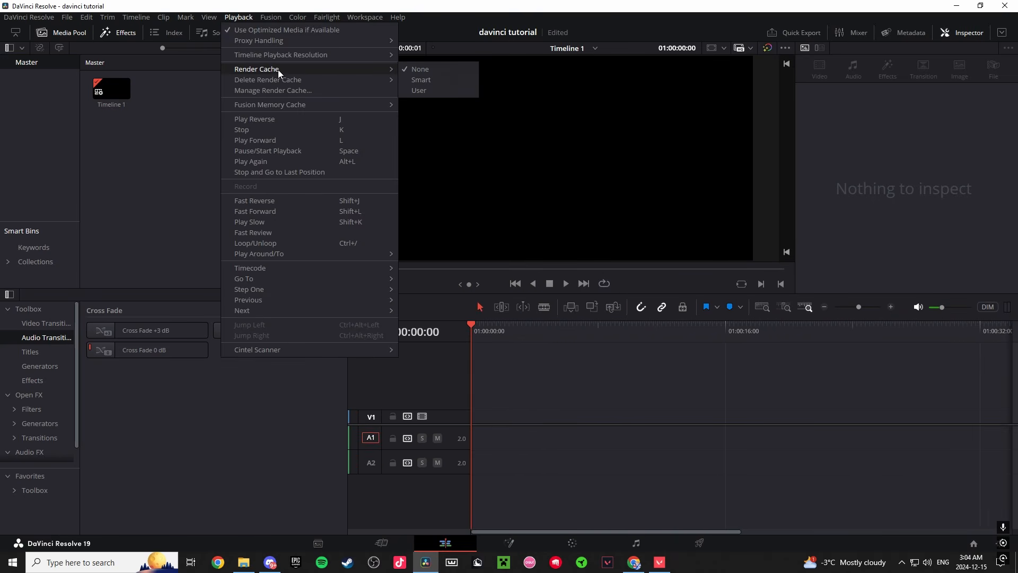
left_click(438, 81)
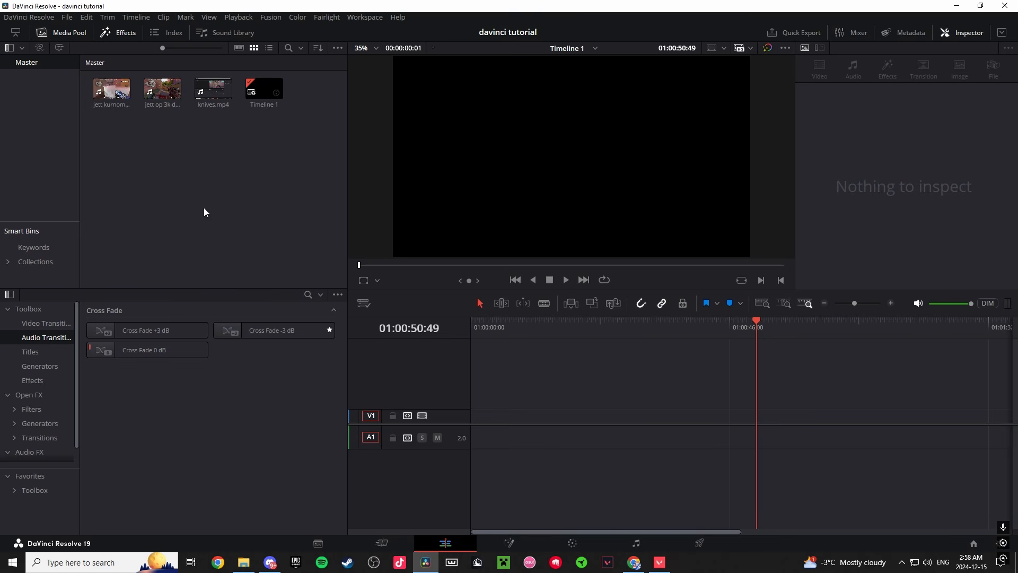
Step: Place the recording Valorant 2024.12.14 - 03.35.41.16.DVR from the Valorant videos folder on the timeline
left_click_drag(84, 116, 180, 106)
left_click(120, 154)
left_click_drag(120, 150, 249, 135)
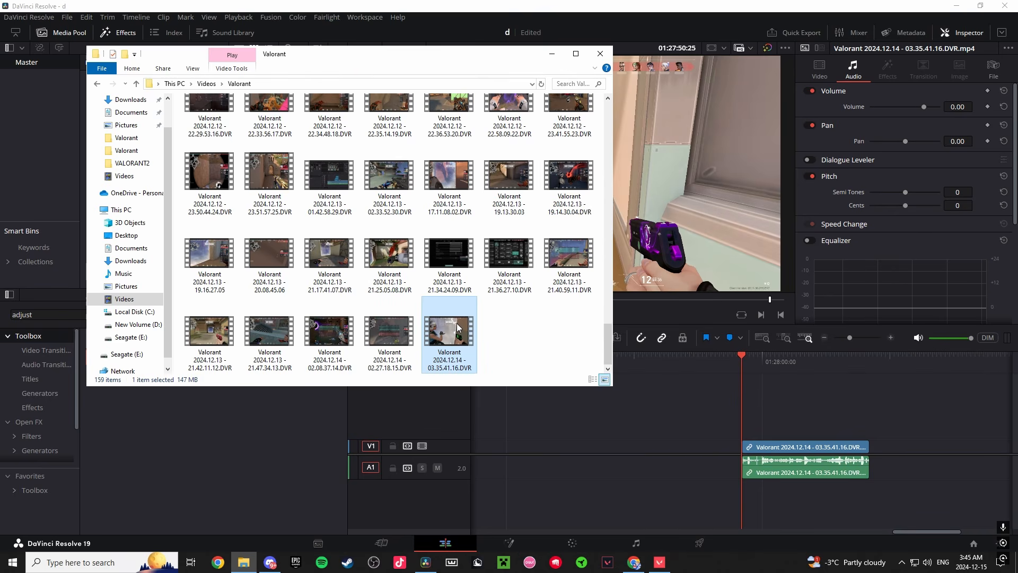
left_click_drag(458, 322, 740, 450)
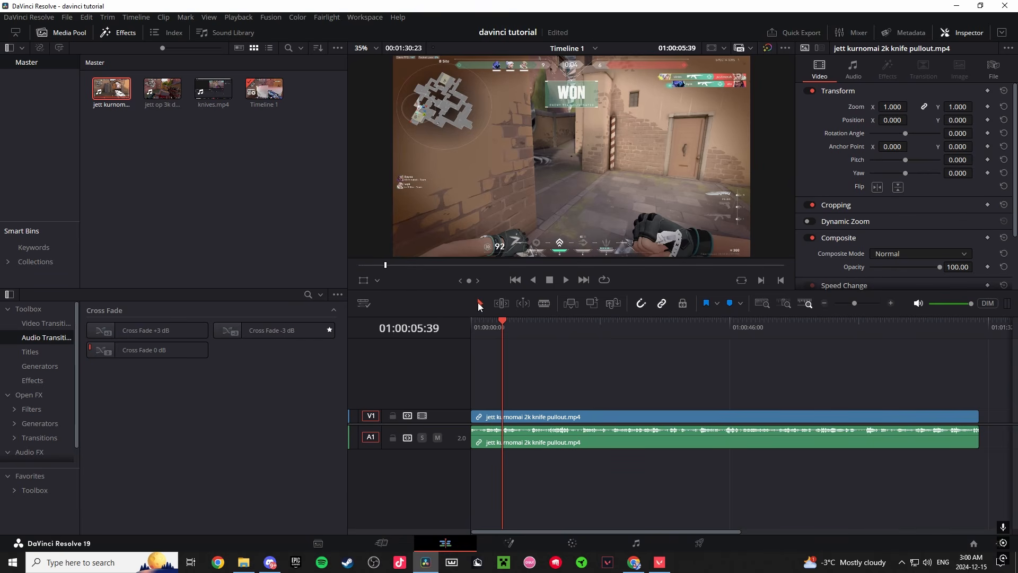
Step: Split the jett kurnomai 2k knife pullout clip at 01:00:11:30 and again at 01:01:19:59
left_click_drag(527, 321, 554, 322)
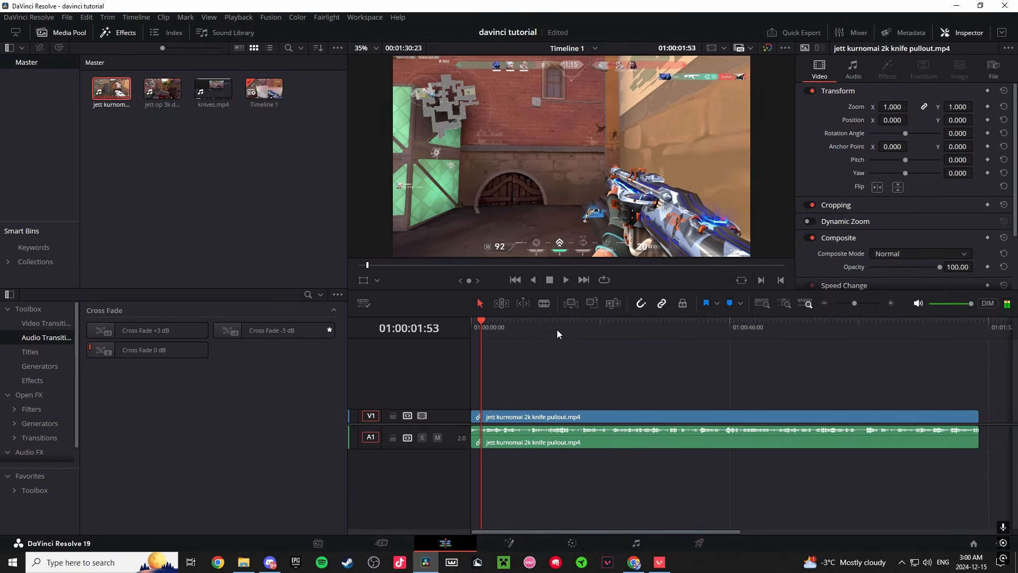
mouse_move(511, 416)
left_mouse_down()
mouse_move(614, 415)
mouse_move(525, 418)
left_mouse_up()
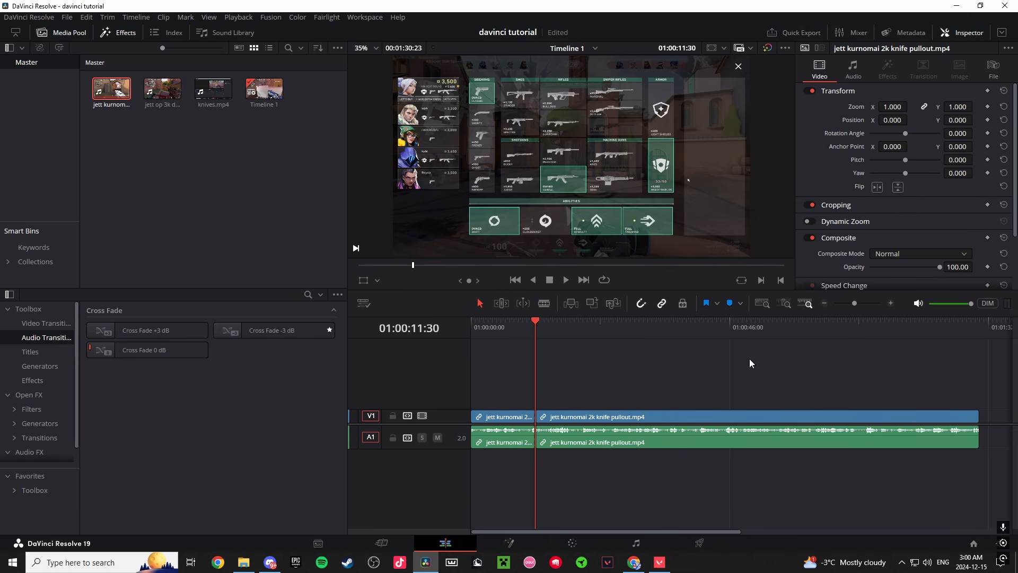
left_click(858, 328)
left_click(923, 326)
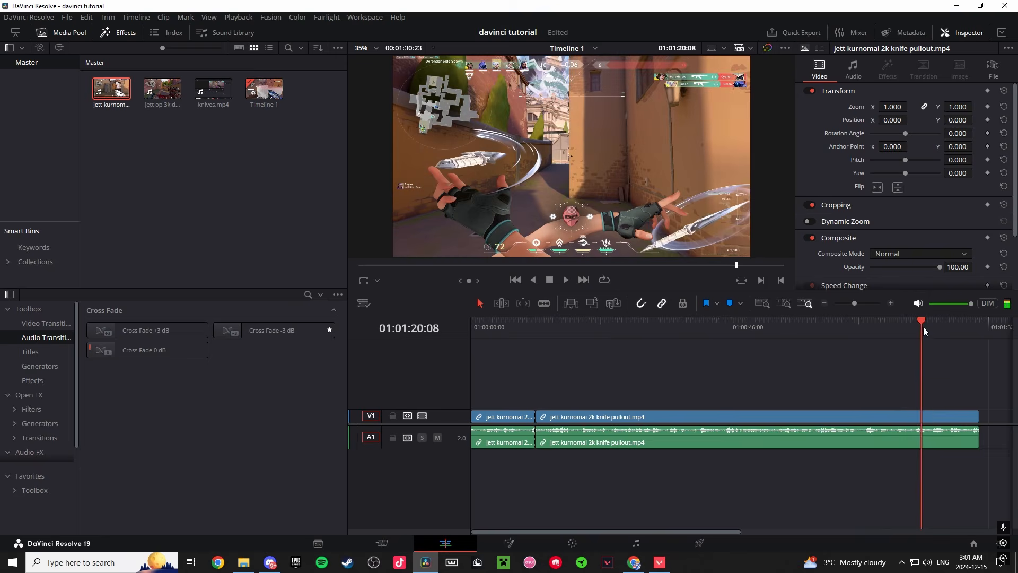
left_click(921, 329)
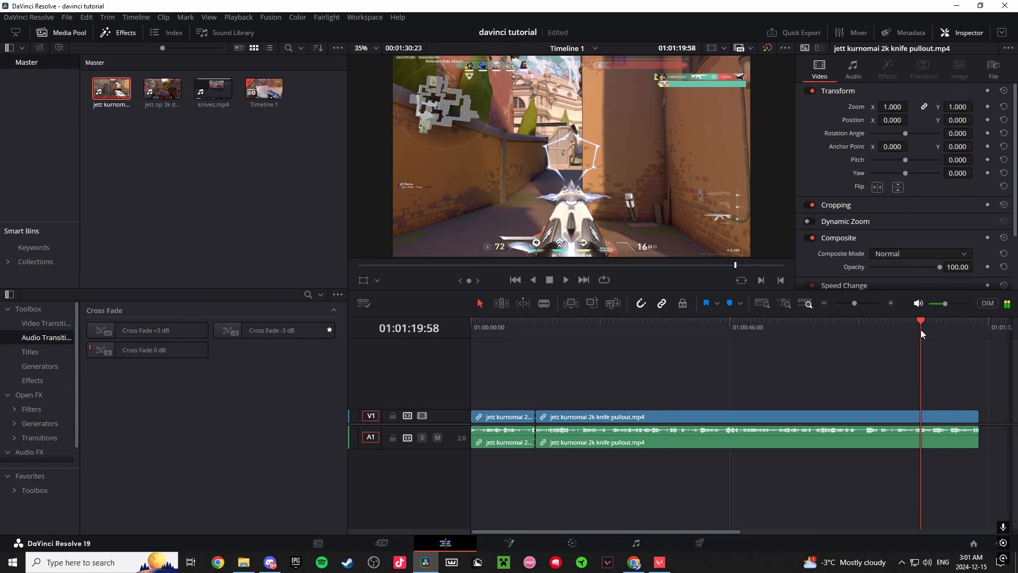
key("b")
left_click(922, 417)
key("a")
Step: Shift the clip's last segment away from the cut and undo the move
left_click_drag(950, 417, 961, 417)
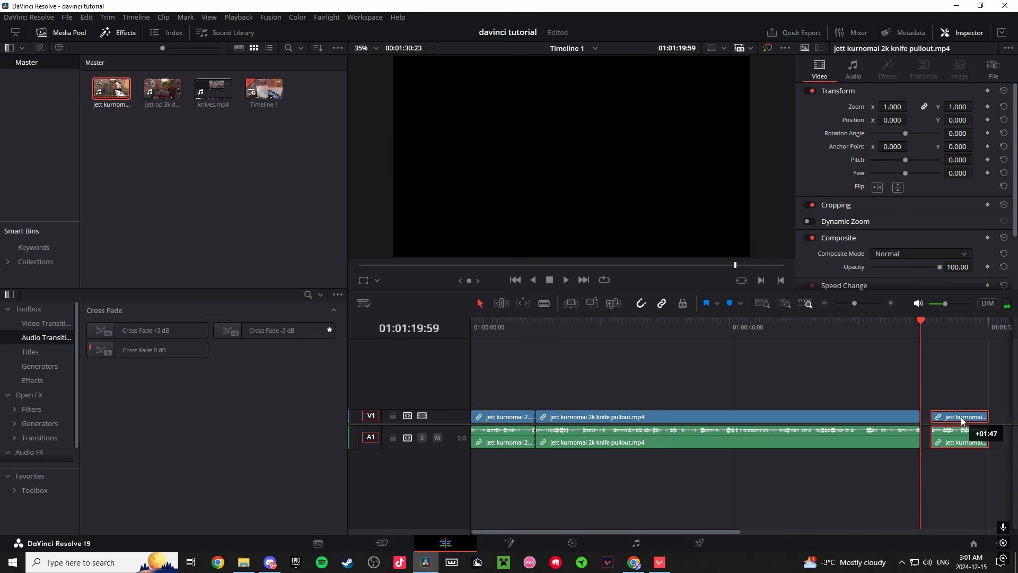
left_click(930, 330)
key("ctrl+z")
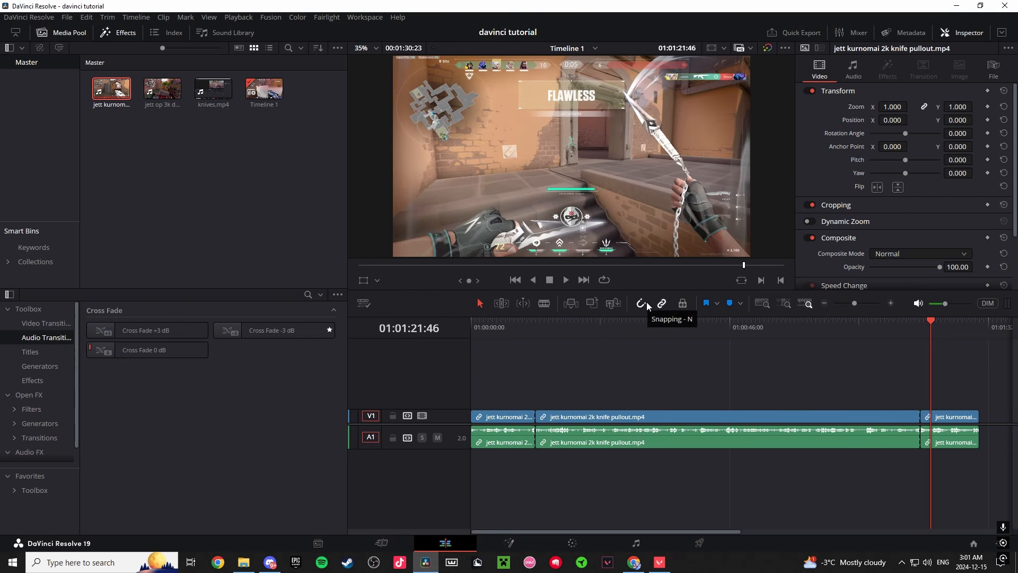
Step: Slide the last segment away from the preceding one and snap it back against the cut
left_click(915, 330)
left_click_drag(936, 418, 964, 417)
scroll(896, 371, "right", 2)
left_click_drag(885, 393, 644, 391)
left_click_drag(681, 422, 660, 424)
left_click(661, 371)
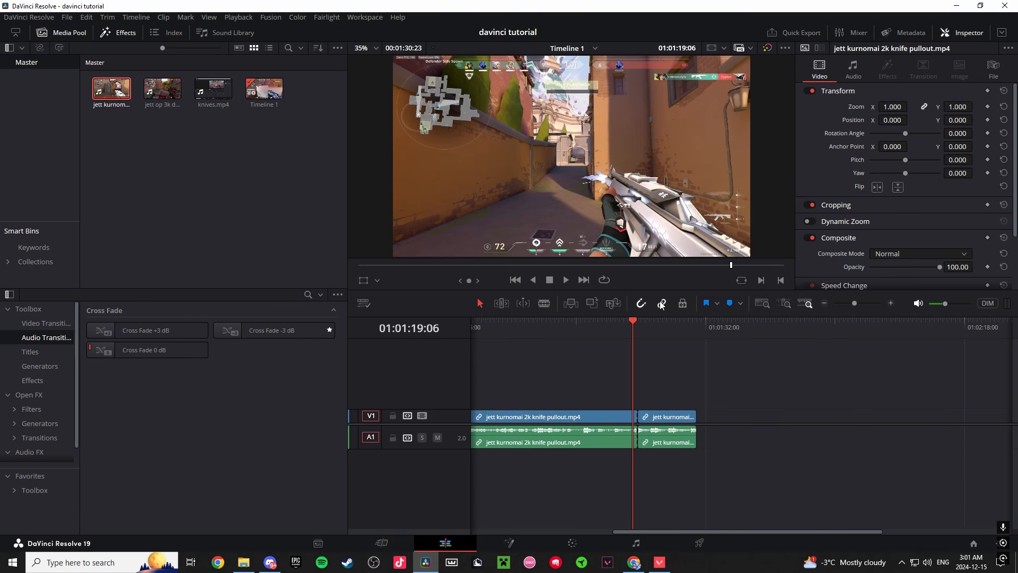
Step: Turn off linked selection and delete only the audio of the clip's last segment
left_click(638, 322)
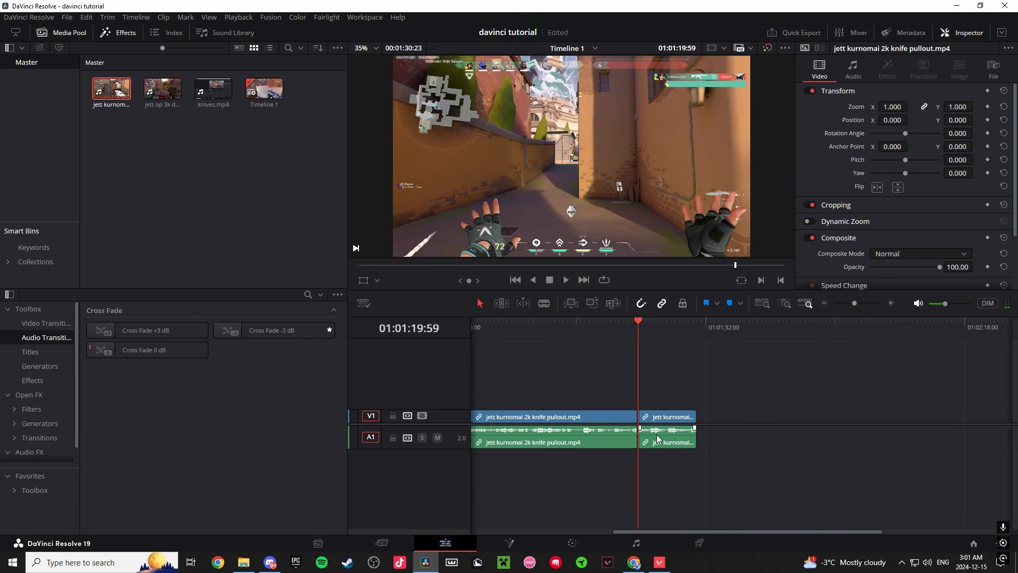
left_click(661, 304)
left_click(723, 378)
left_click(674, 436)
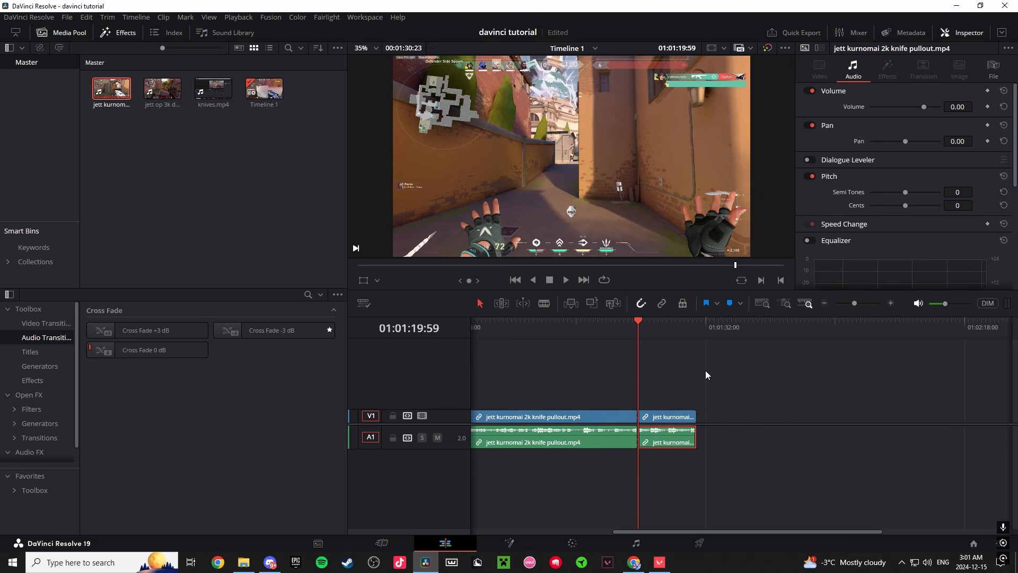
key("Delete")
key("space")
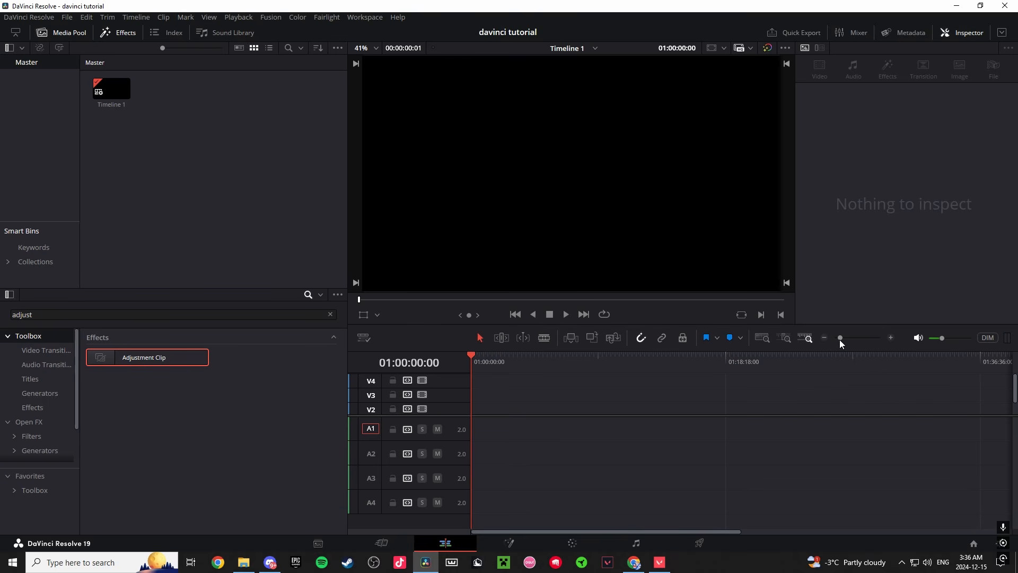
Step: Zoom the timeline in, scrub through the Valorant clip and zoom back out
mouse_move(840, 339)
left_mouse_down()
mouse_move(870, 344)
mouse_move(841, 342)
left_mouse_up()
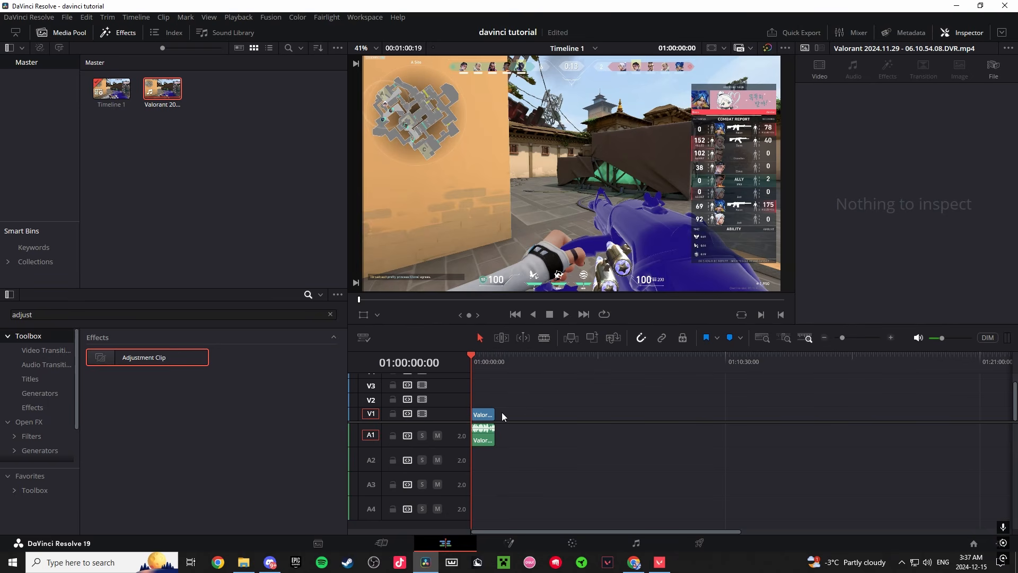
left_click_drag(842, 337, 855, 337)
left_click_drag(482, 361, 715, 364)
left_click_drag(855, 337, 838, 338)
left_click(469, 363)
left_click_drag(459, 362, 476, 366)
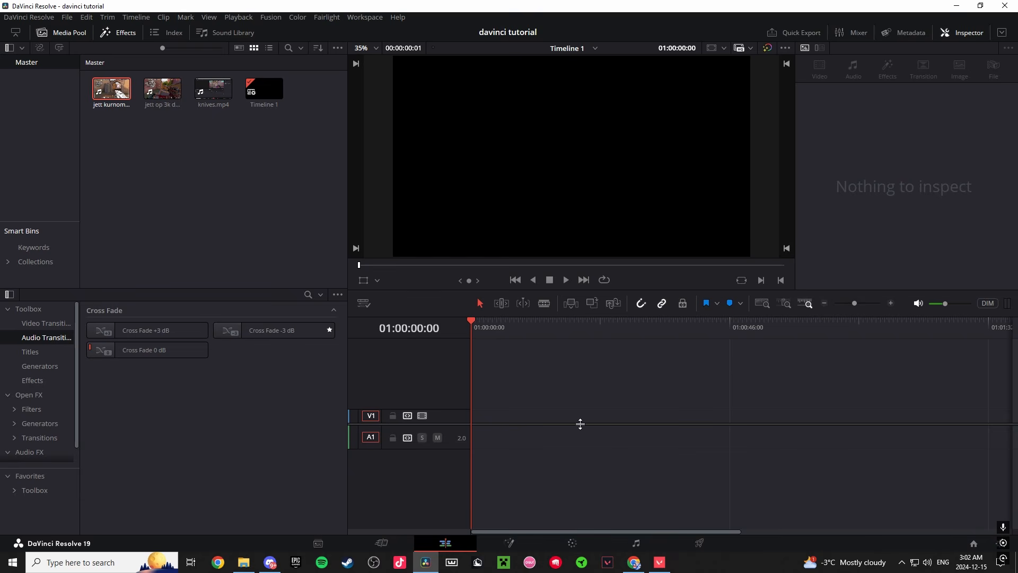
Step: Lower the divider between video and audio tracks and play up to the cut at 01:00:03:43
left_click_drag(580, 423, 574, 460)
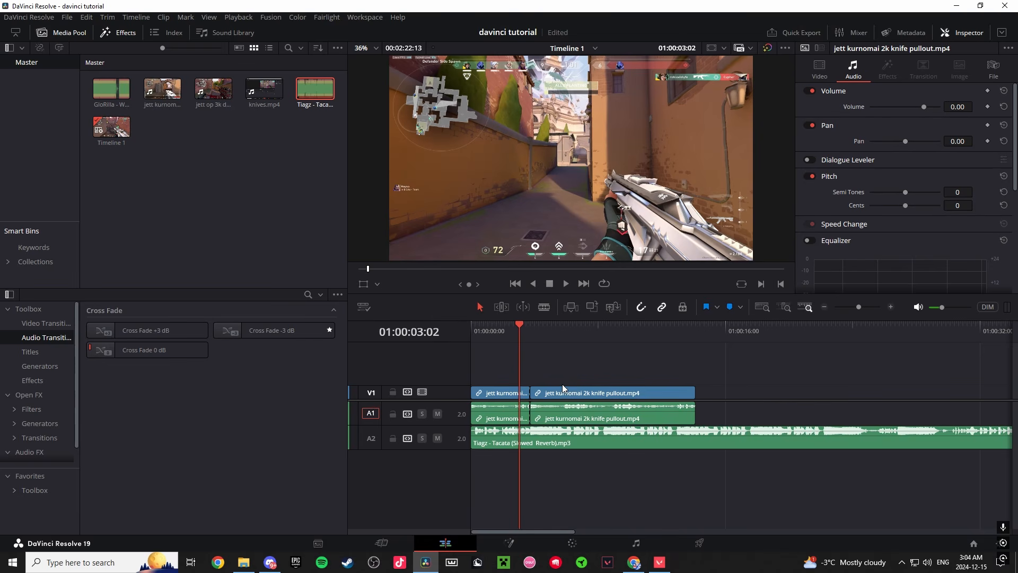
key("space")
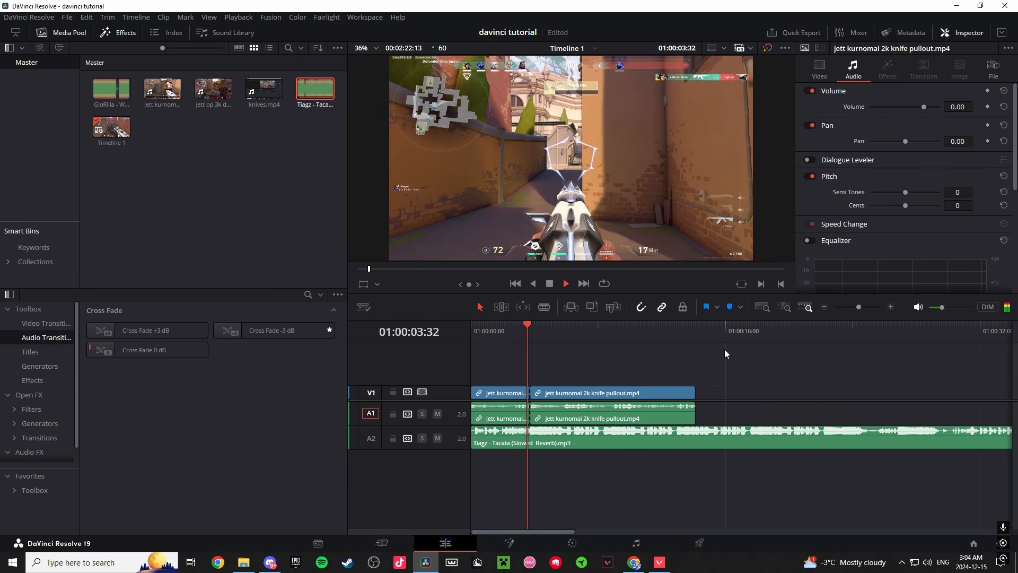
key("space")
key("Up")
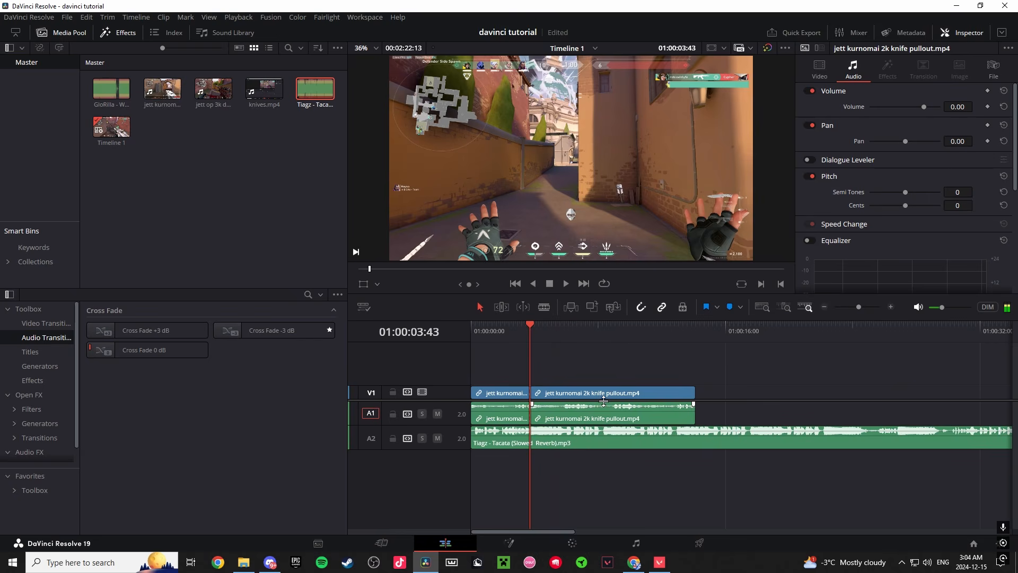
left_click_drag(602, 400, 611, 432)
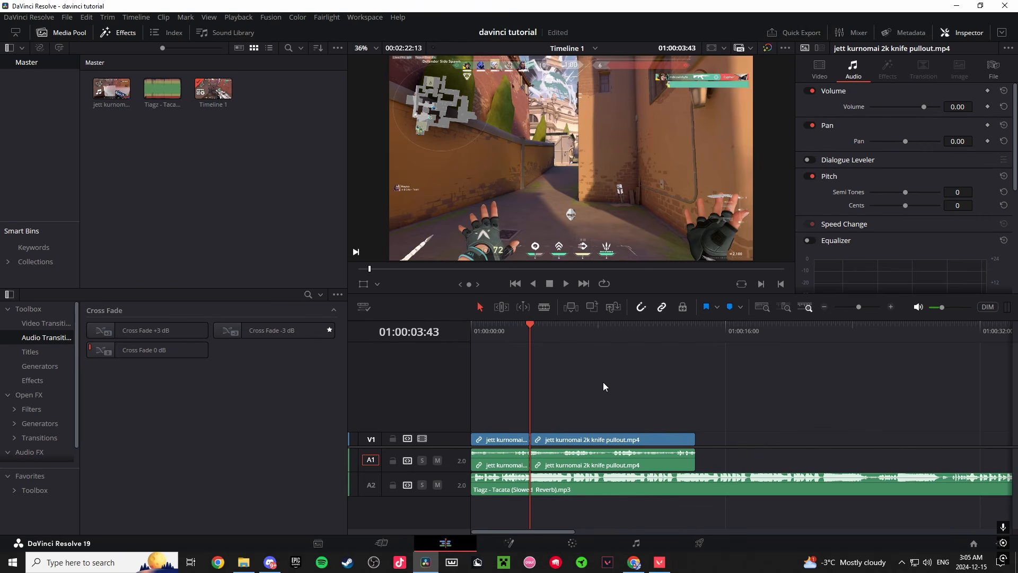
Step: Split the first knife pullout segment at 01:00:02:44
left_click(520, 333)
key("Up")
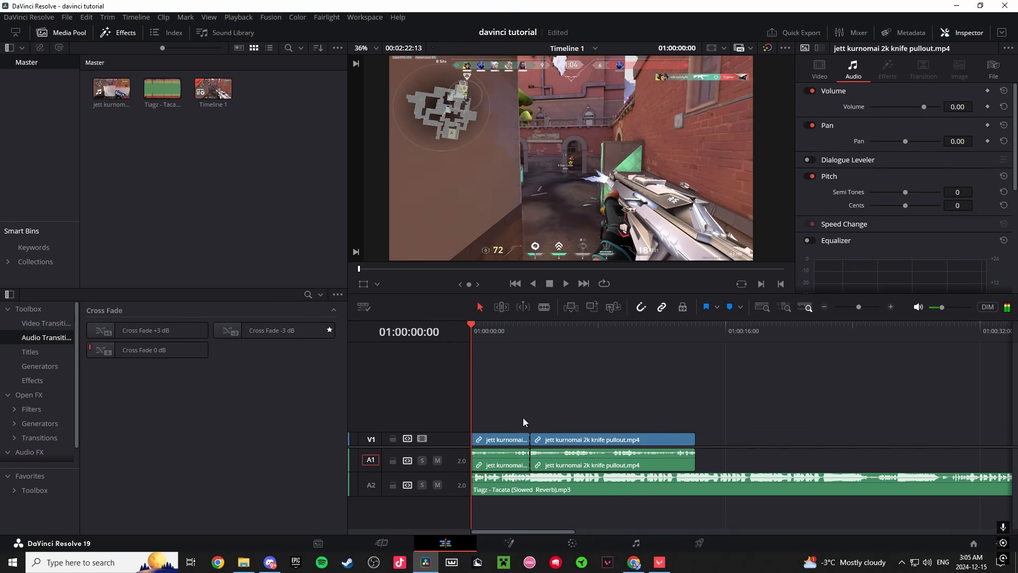
right_click(514, 435)
left_click_drag(513, 340, 514, 344)
key("b")
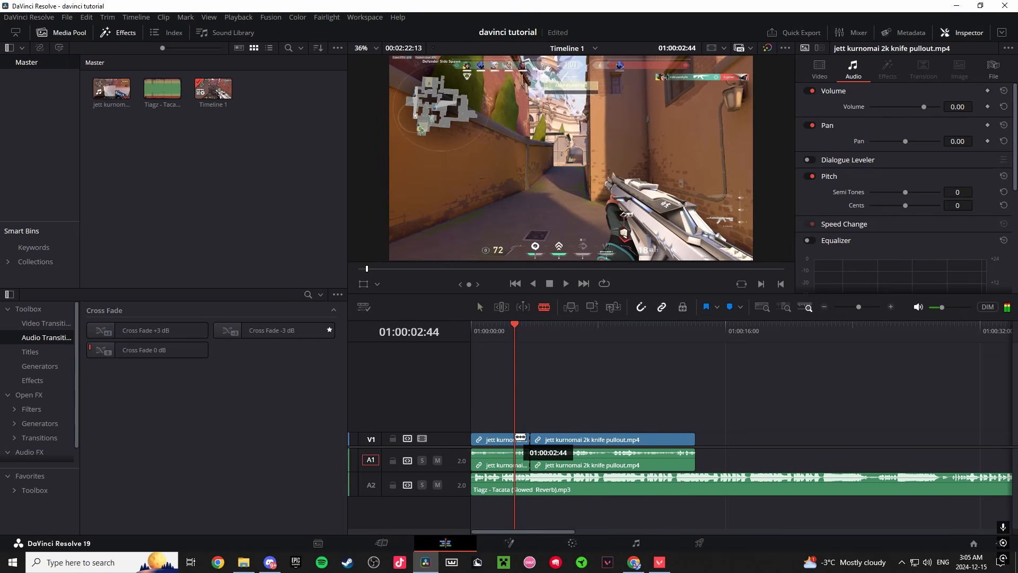
left_click(517, 437)
Step: Add timeline markers at 01:00:04:18 and at the 01:00:03:43 cut
left_click(535, 341)
key("space")
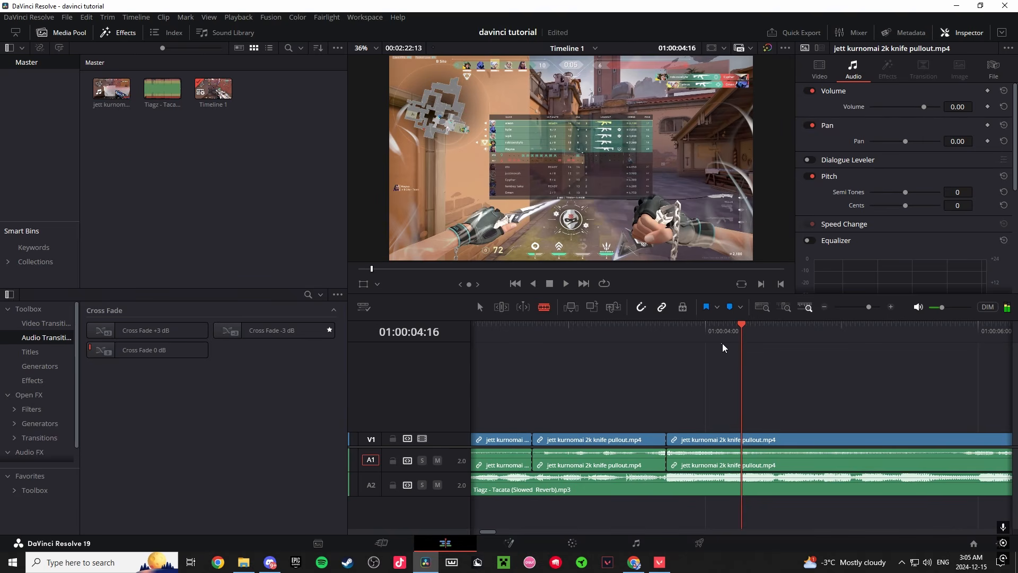
left_click(745, 330)
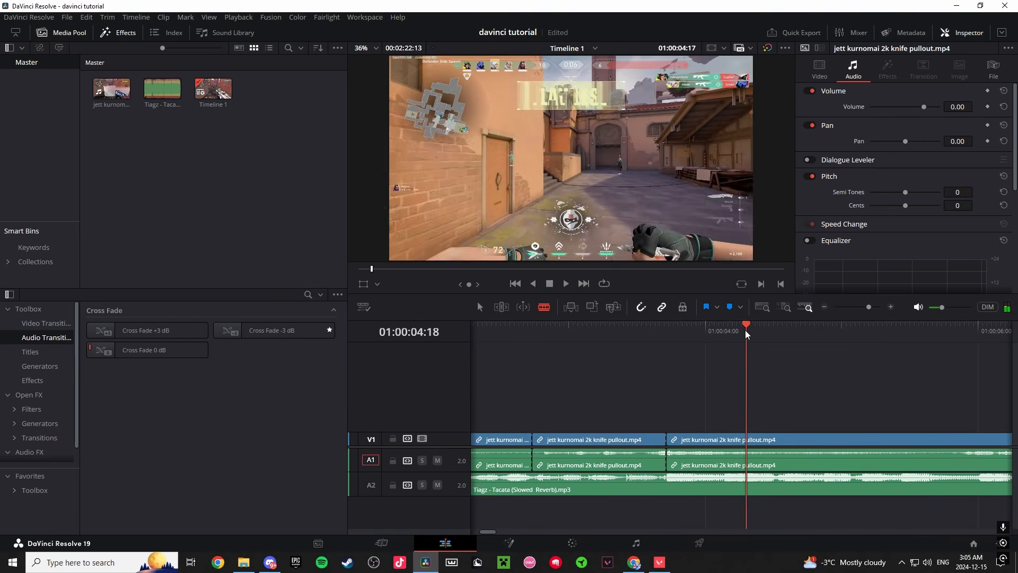
key("m")
left_click(664, 329)
key("m")
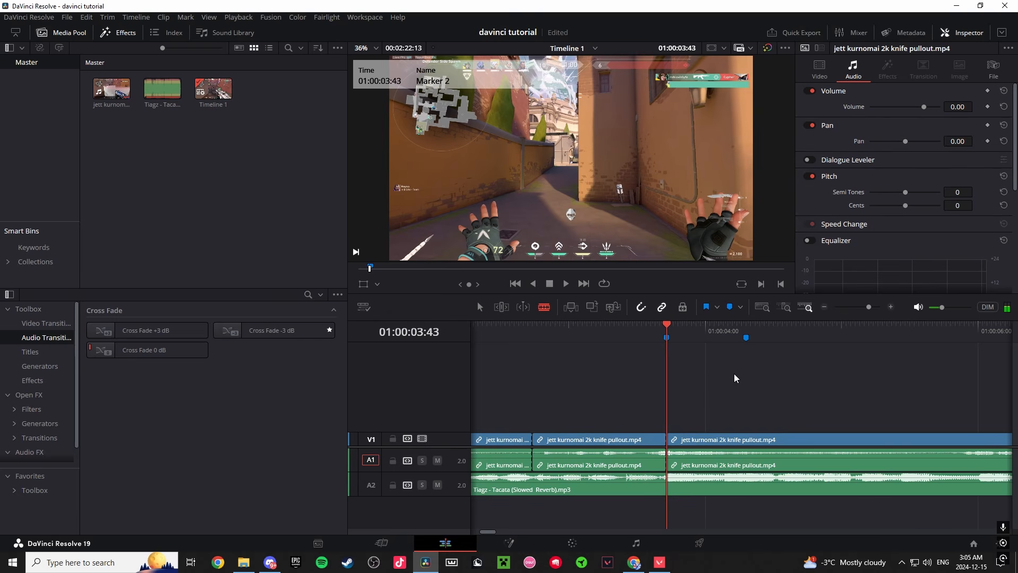
Step: Trim the last knife pullout segment to end at the 01:00:04:18 marker and scrub between both markers
left_click_drag(668, 329, 745, 334)
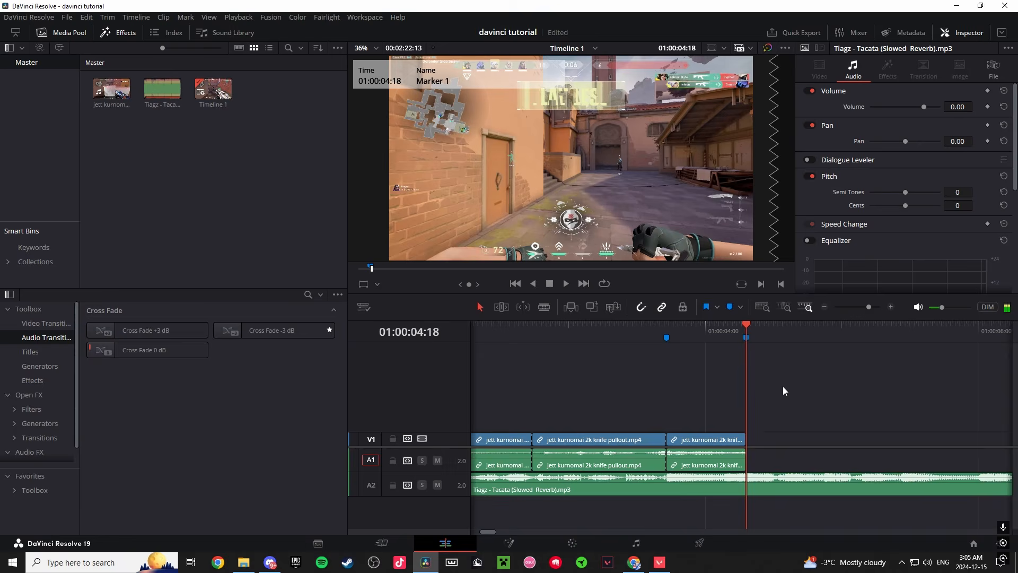
left_click_drag(687, 327, 743, 333)
left_click(666, 338)
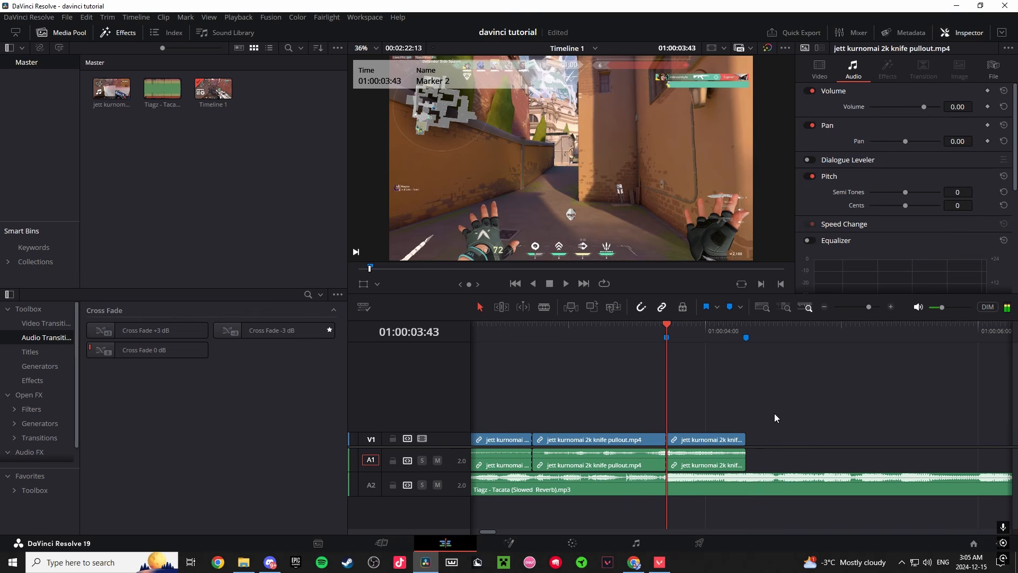
Step: Unlink and delete the gameplay audio of the last two knife pullout segments and place the playhead at 01:00:02:44
right_click(717, 434)
left_click(661, 370)
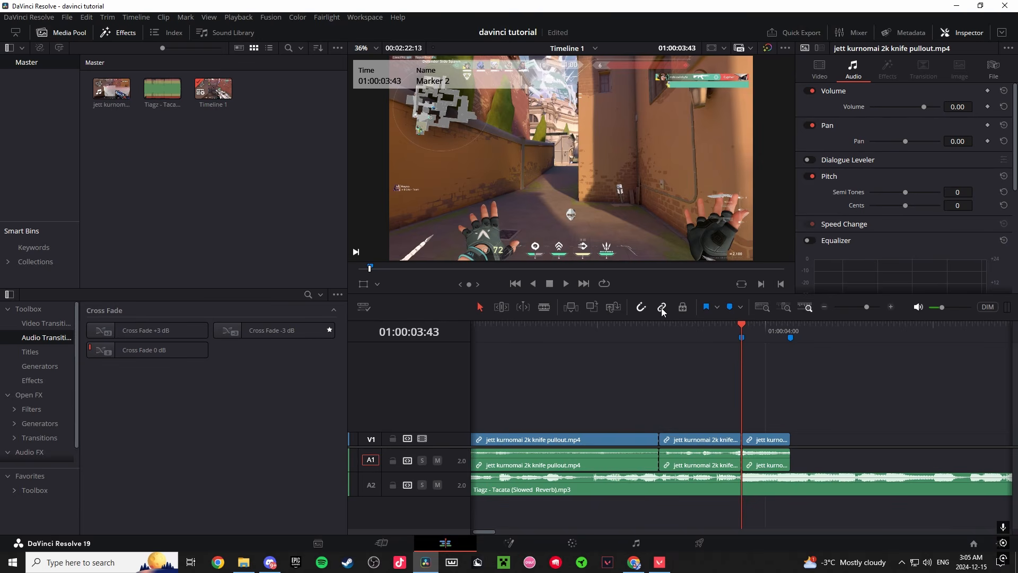
key("Delete")
left_click(660, 333)
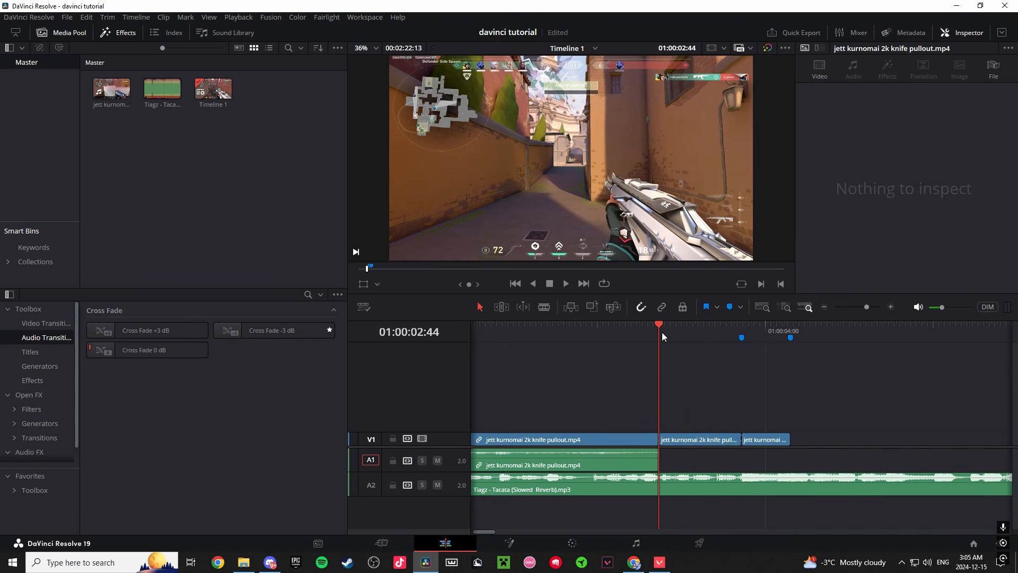
left_click(736, 361)
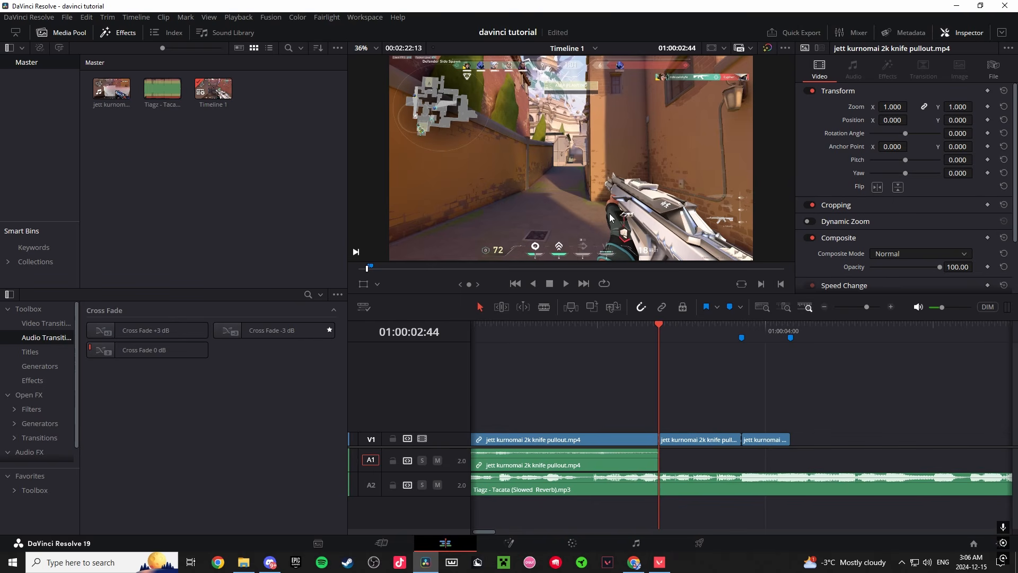
Step: Open the middle knife pullout segment on the Fusion page and bring its nodes into view
right_click(709, 440)
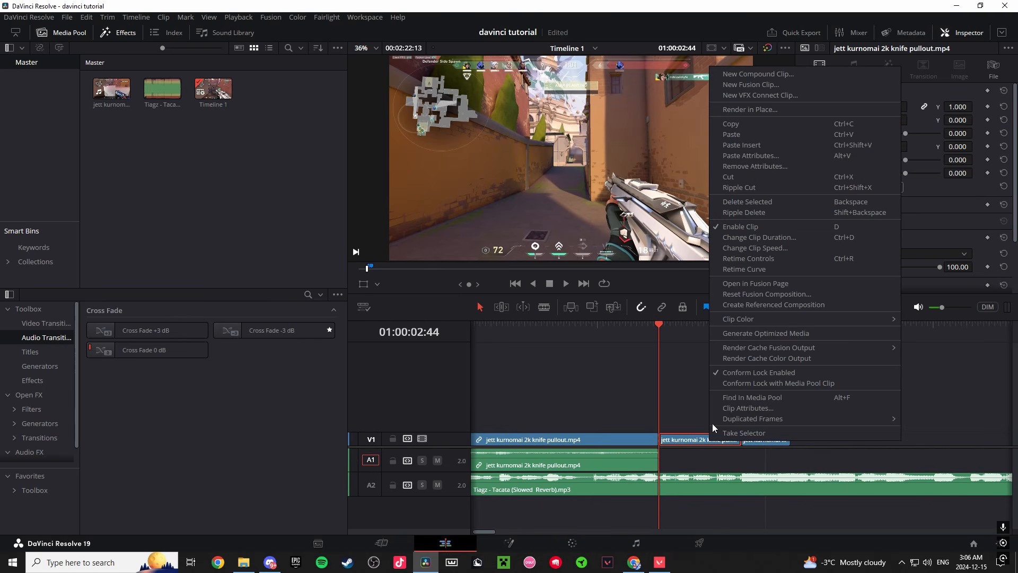
left_click(765, 284)
left_click_drag(208, 482, 156, 463)
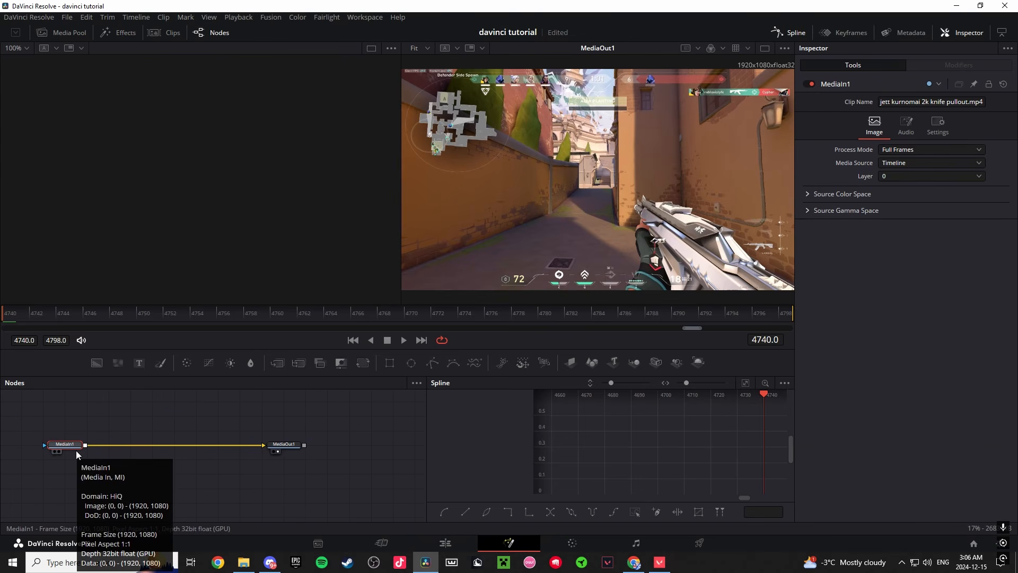
Step: Insert a Time Stretcher node after MediaIn1 and place it between MediaIn1 and MediaOut1
key("shift+space")
scroll(510, 180, "down", 8)
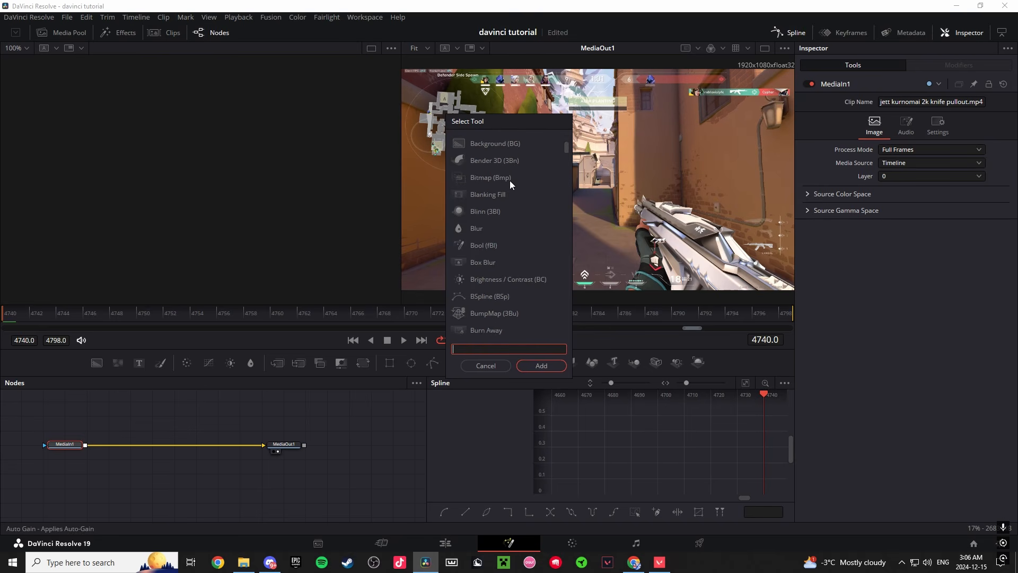
left_click_drag(568, 160, 566, 134)
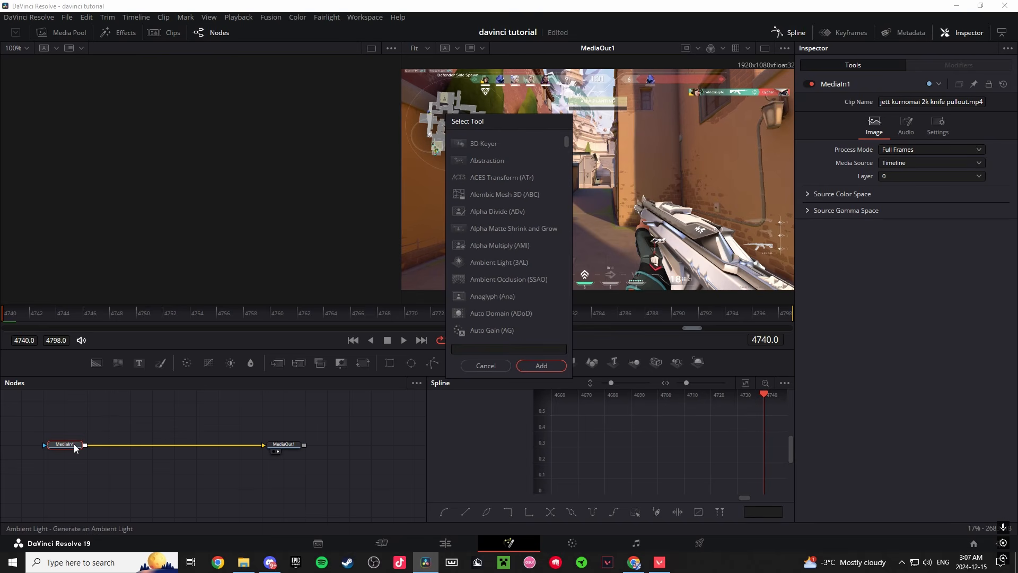
left_click(465, 350)
type("timestretch")
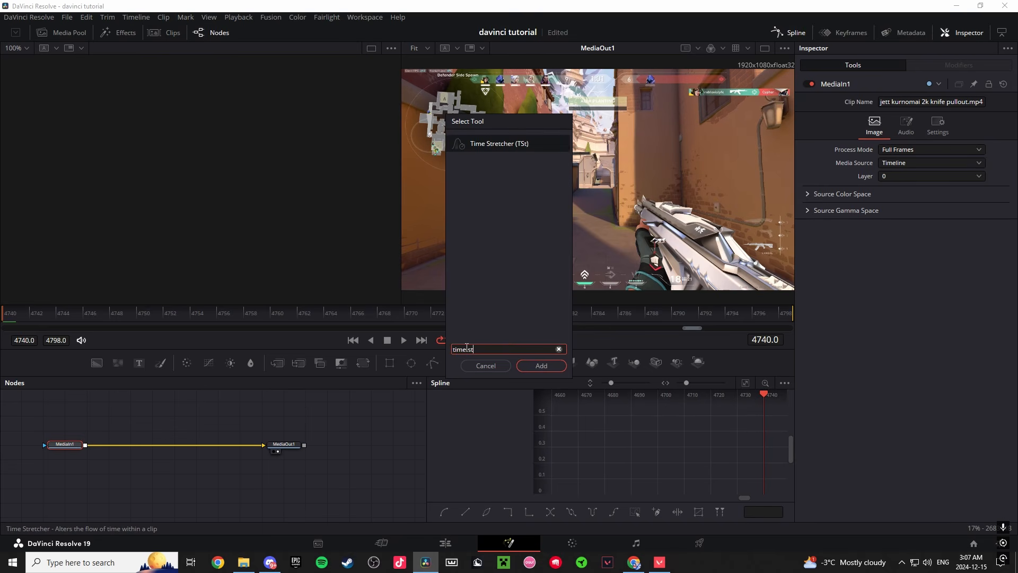
key("Return")
left_click_drag(111, 448, 160, 446)
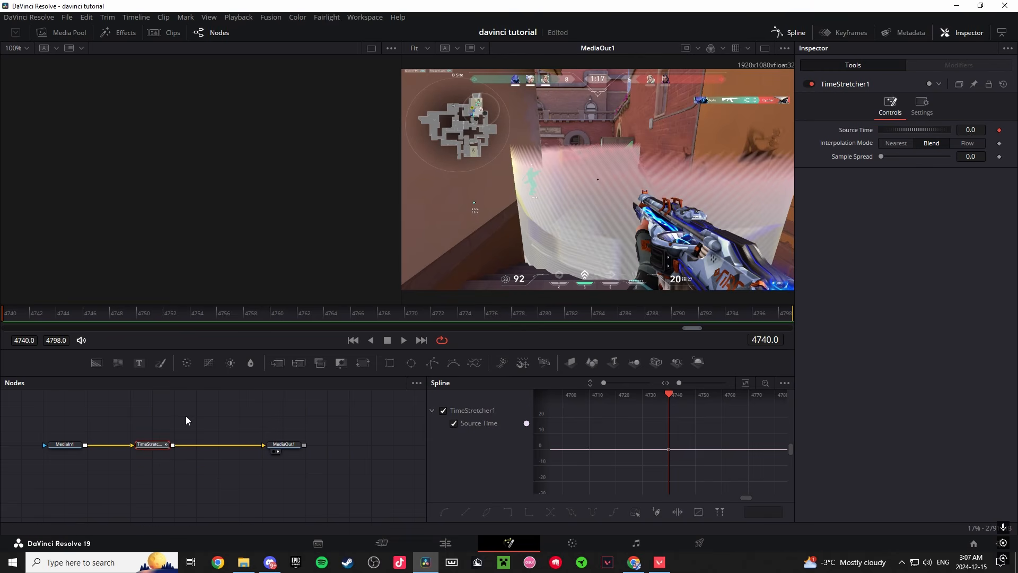
Step: Choose an Arrange Tools option for the node graph and position the Time Stretcher midway between MediaIn1 and MediaOut1
right_click(186, 416)
left_click(228, 419)
right_click(213, 415)
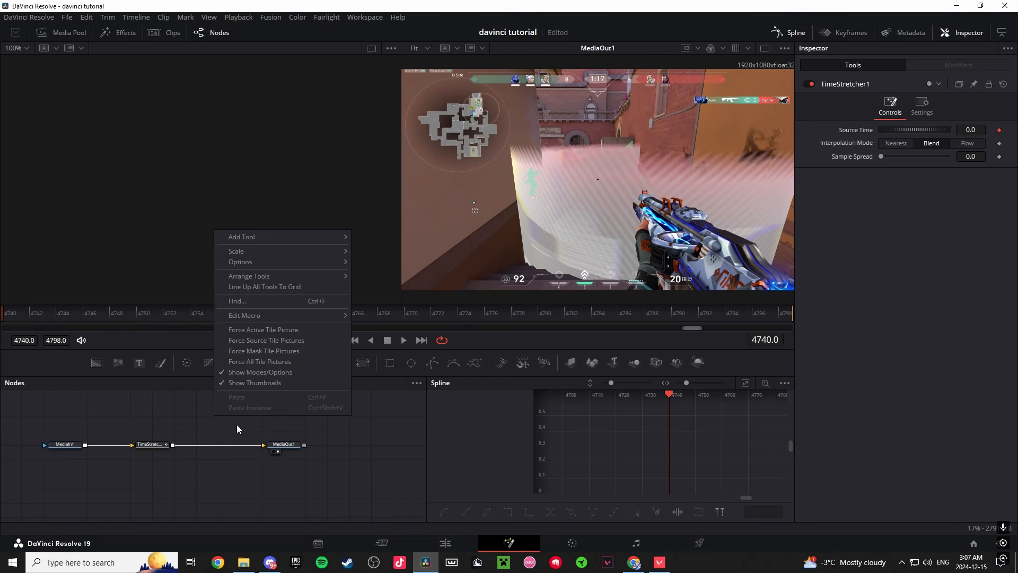
mouse_move(281, 276)
left_click(369, 277)
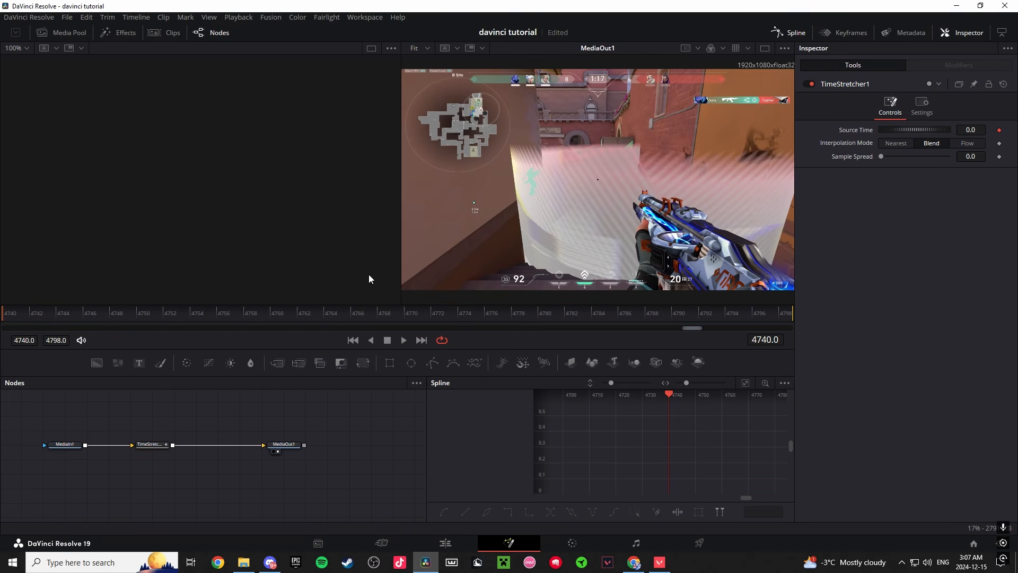
mouse_move(149, 439)
left_mouse_down()
mouse_move(153, 456)
mouse_move(120, 414)
mouse_move(146, 438)
mouse_move(176, 409)
mouse_move(141, 417)
mouse_move(154, 431)
mouse_move(146, 446)
mouse_move(156, 445)
left_mouse_up()
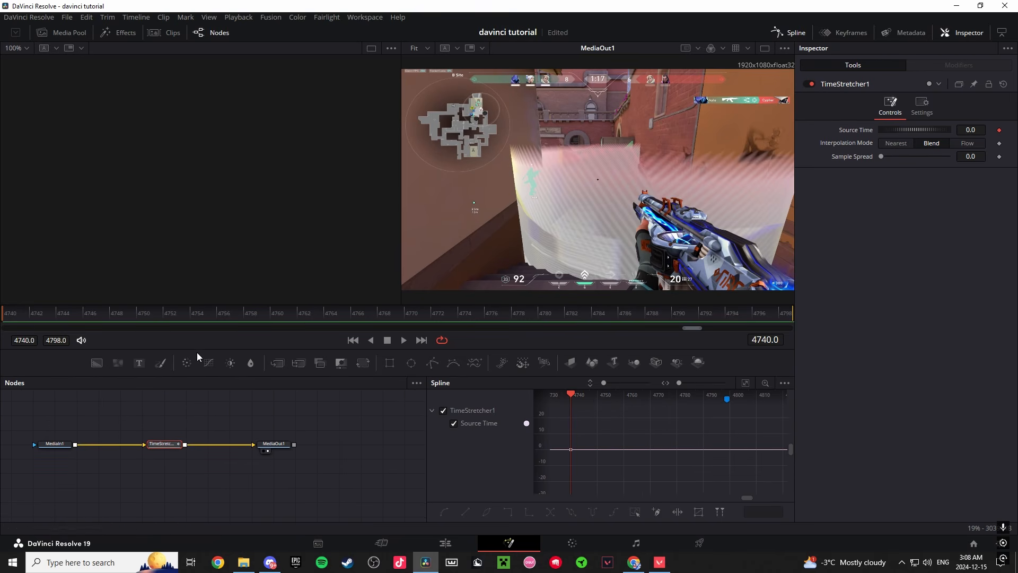
Step: Set the Time Stretcher's Source Time to 4740.0 at the first frame by copying the current frame number
left_click(766, 340)
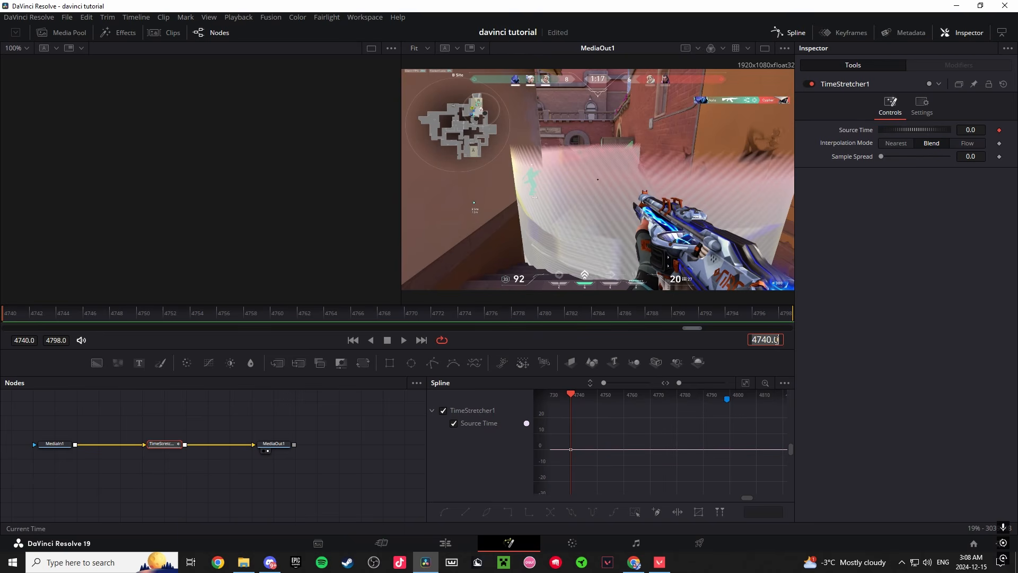
key("ctrl+c")
left_click_drag(93, 316, 160, 321)
double_click(973, 130)
key("ctrl+v")
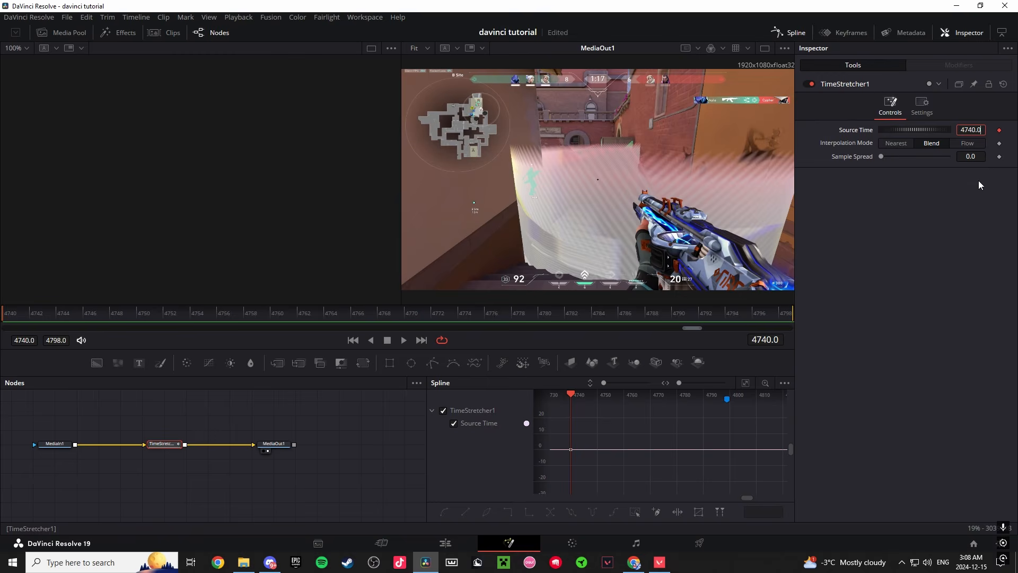
key("Return")
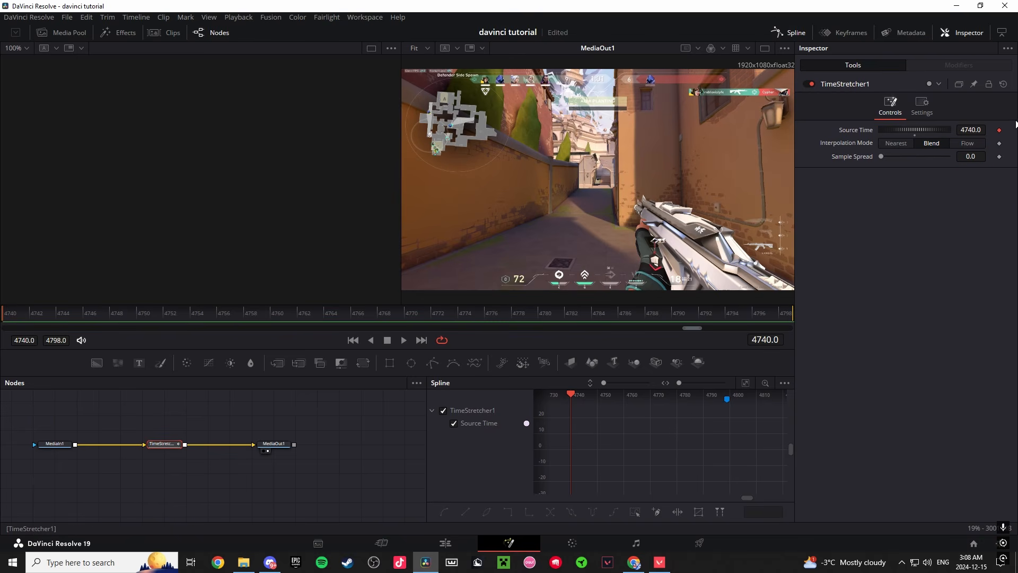
Step: Keyframe the Time Stretcher's Source Time at 4795.0 on the final frame 4798 and show its curve in the Spline editor
left_click(717, 320)
left_click_drag(706, 330, 693, 296)
left_click(1000, 130)
left_click_drag(969, 130, 1003, 130)
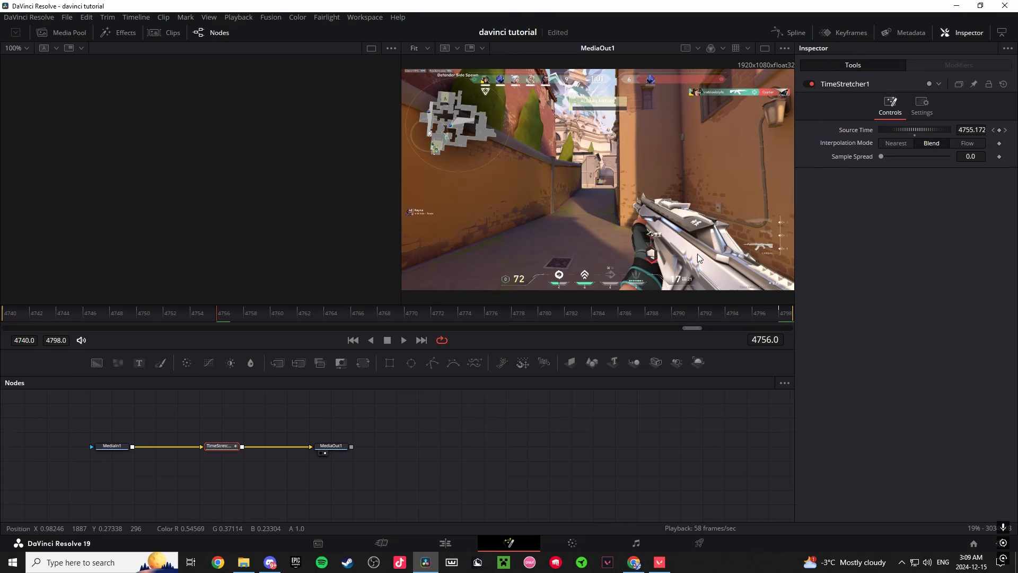
left_click_drag(758, 312, 856, 309)
left_click(794, 32)
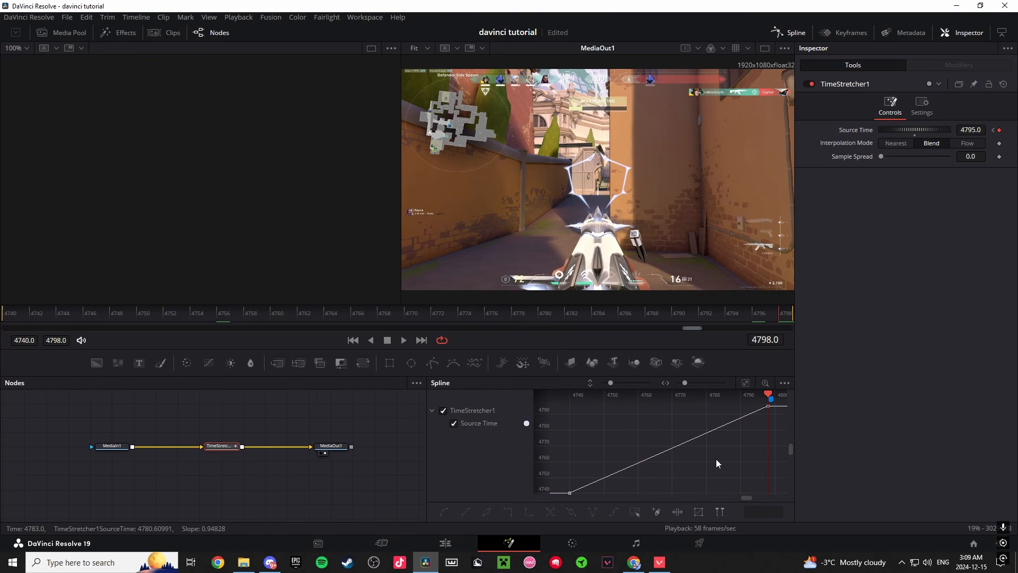
Step: Smooth both Source Time keyframes, shape their handles into a curve that starts fast and eases out, and preview the motion
key("ctrl+a")
key("shift+s")
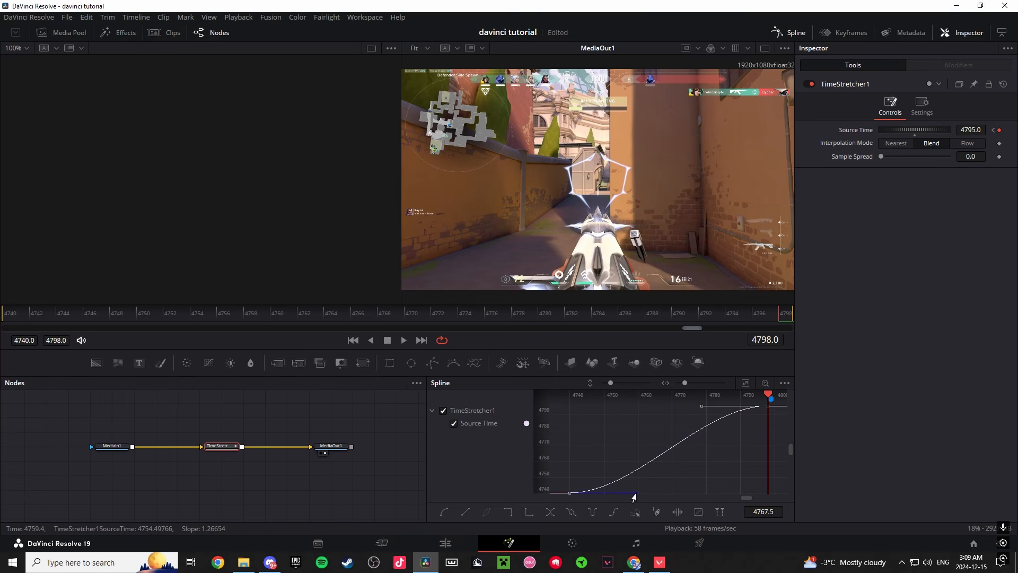
left_click_drag(636, 493, 607, 428)
left_click_drag(703, 412, 681, 410)
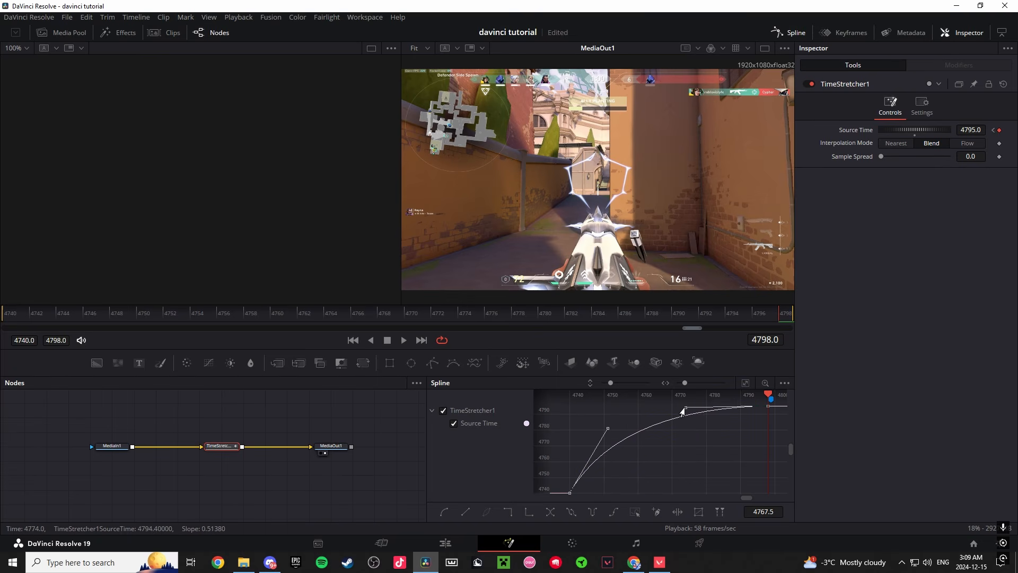
left_click_drag(607, 428, 612, 433)
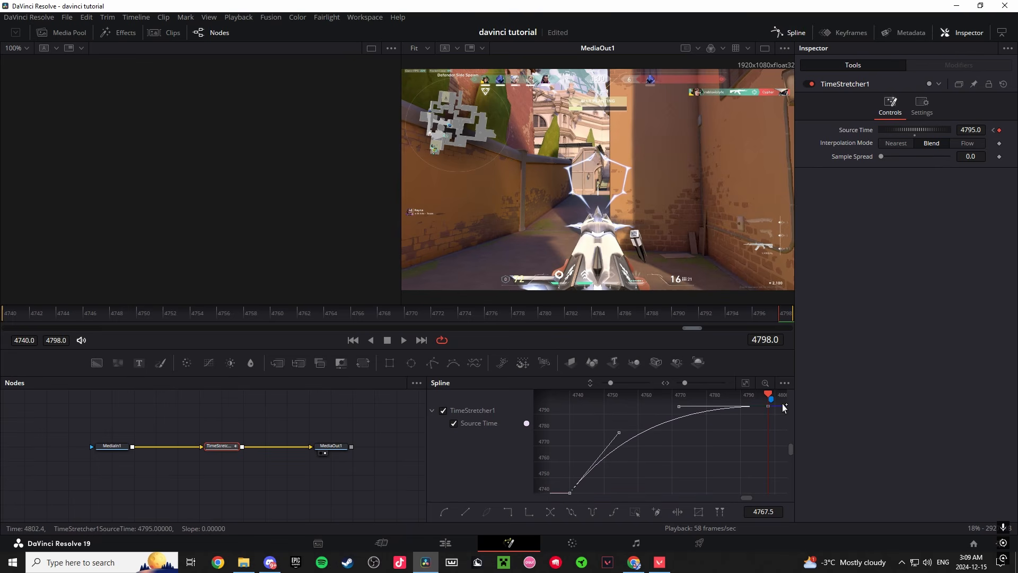
key("space")
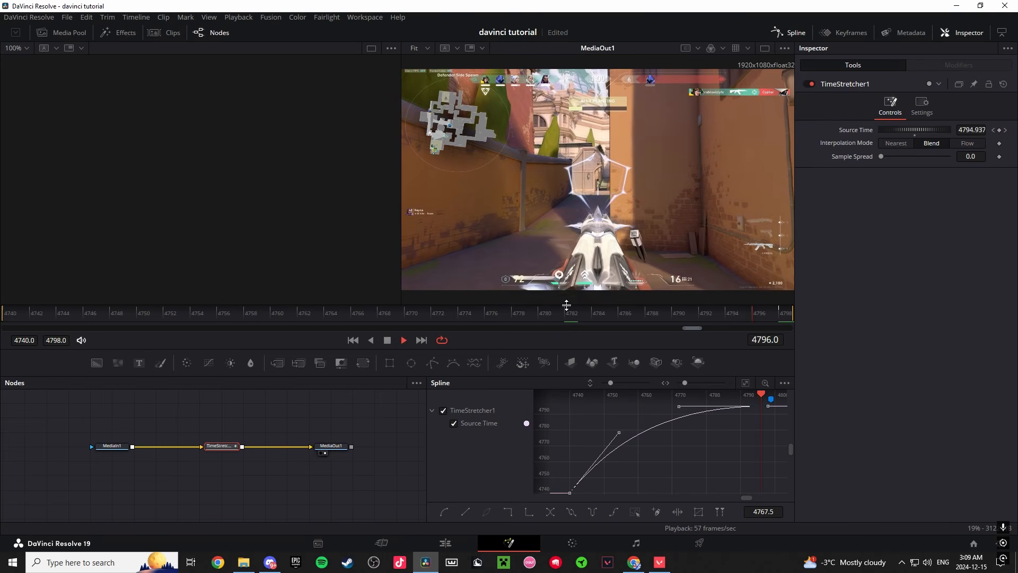
key("space")
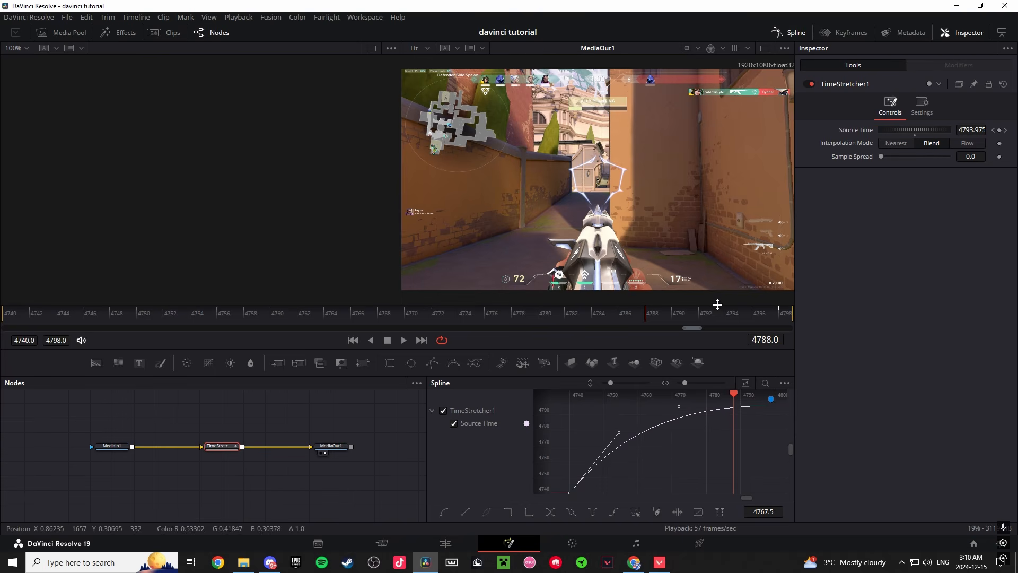
Step: Set the Time Stretcher's interpolation mode to Flow and insert an Optical Flow node directly after MediaIn1
left_click(960, 144)
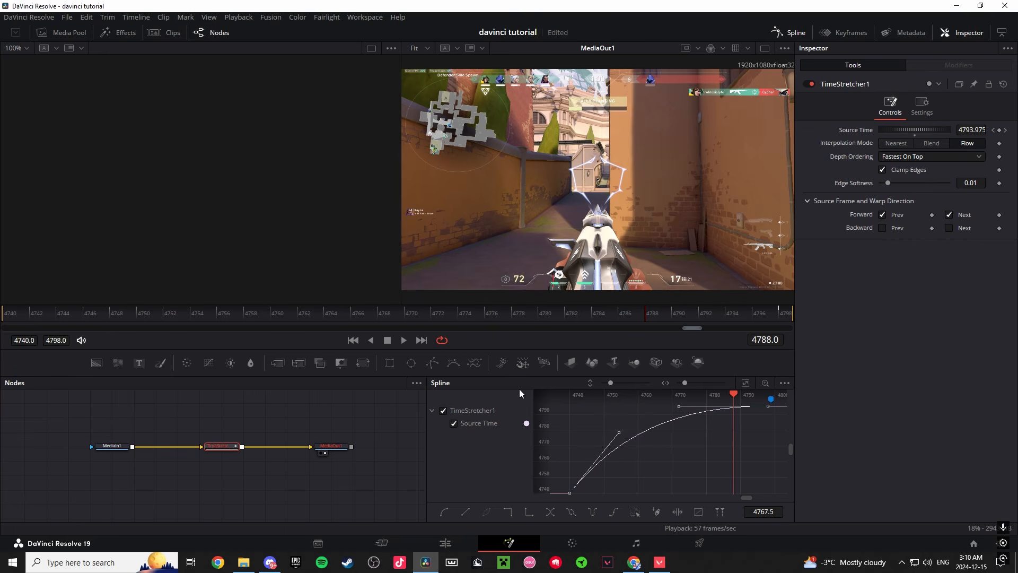
left_click_drag(352, 410, 296, 415)
left_click(58, 450)
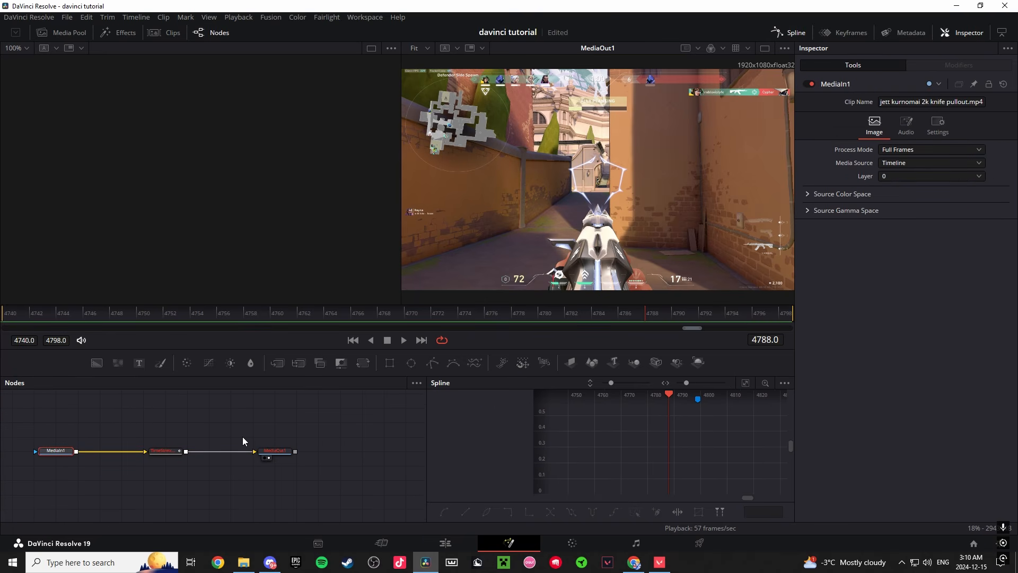
key("shift+space")
type("time stre")
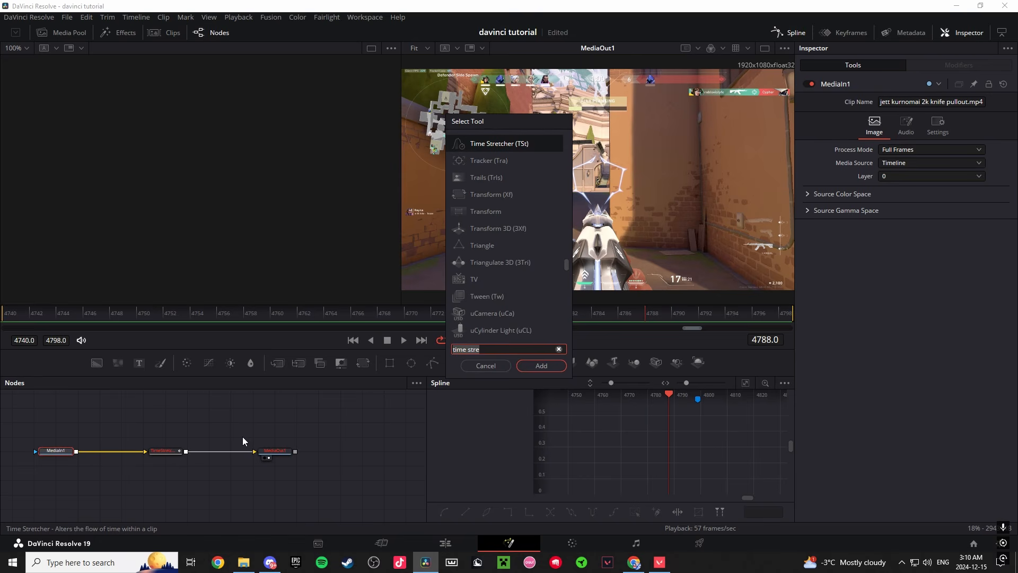
type("optic")
key("Return")
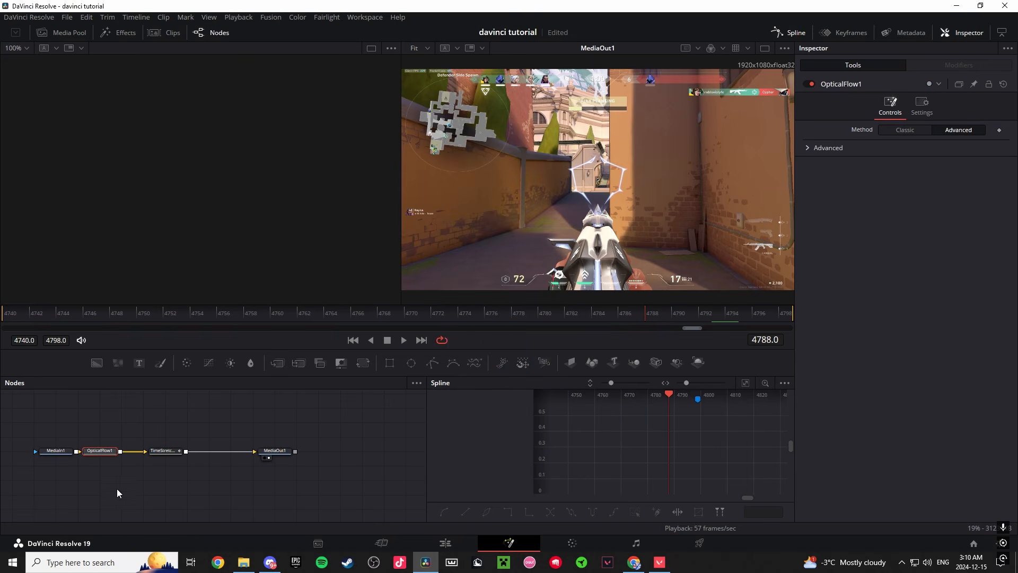
Step: Space the Optical Flow and Time Stretcher nodes evenly between MediaIn1 and MediaOut1
left_click_drag(163, 451, 207, 451)
left_click_drag(89, 454, 131, 458)
left_click(391, 501)
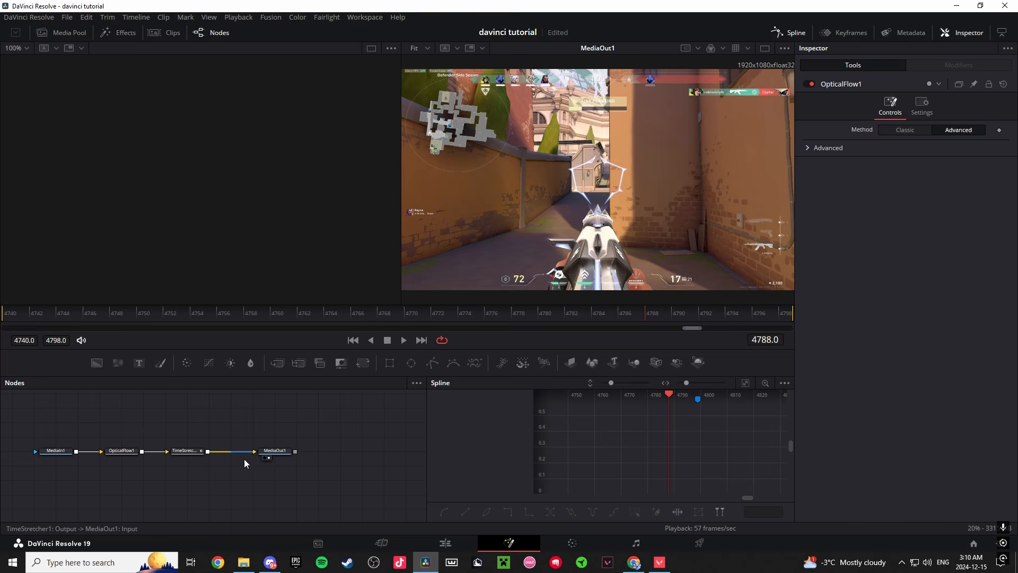
Step: Return to the Edit page and play the time-stretched segment from just before its start
left_click(445, 542)
key("shift+Left")
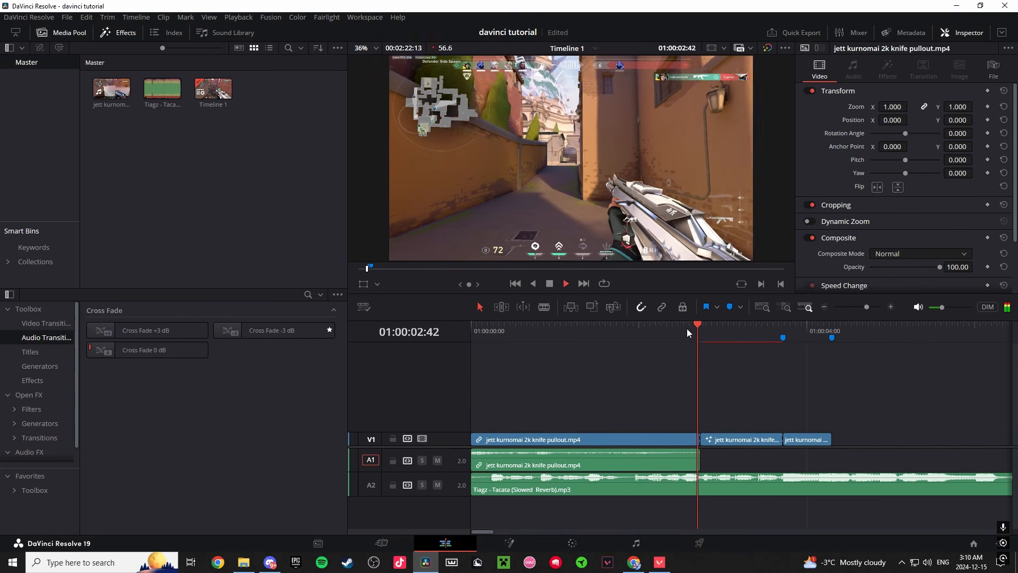
key("space")
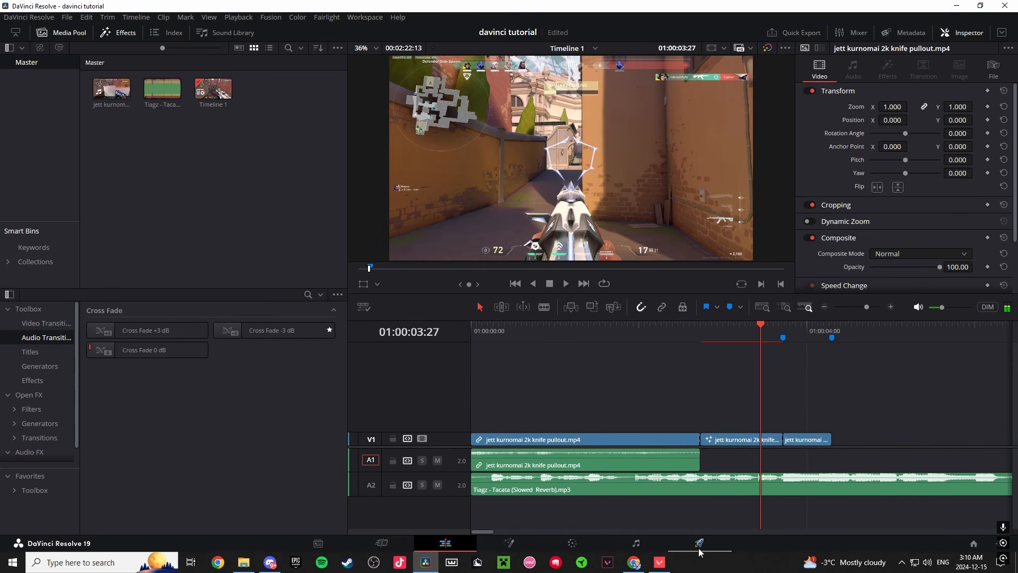
Step: Switch to the Deliver page and play into the time-stretched segment from just before 01:00:02:44 to start caching it
left_click(698, 543)
left_click_drag(669, 399, 689, 399)
left_click(574, 419)
key("space")
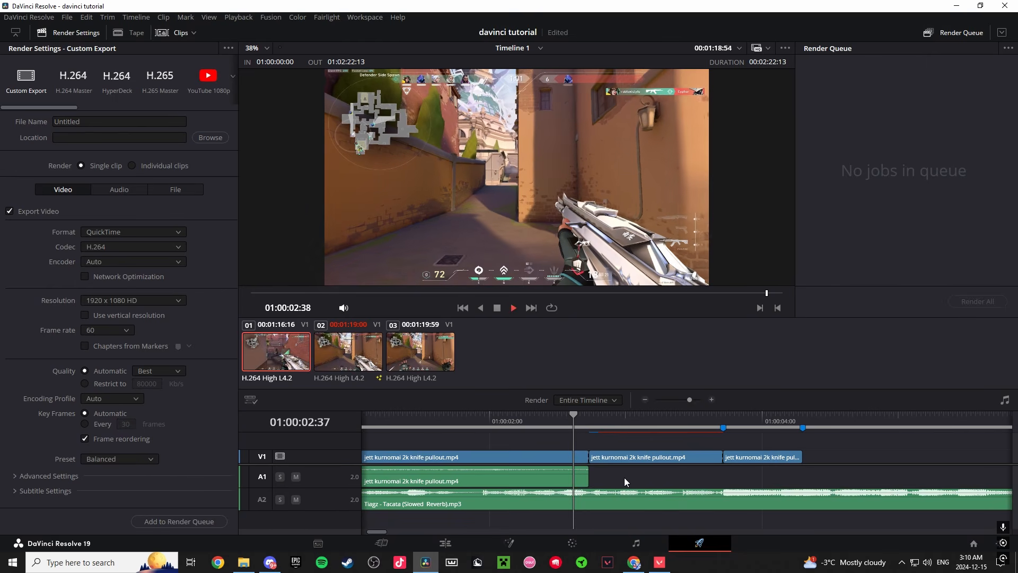
key("space")
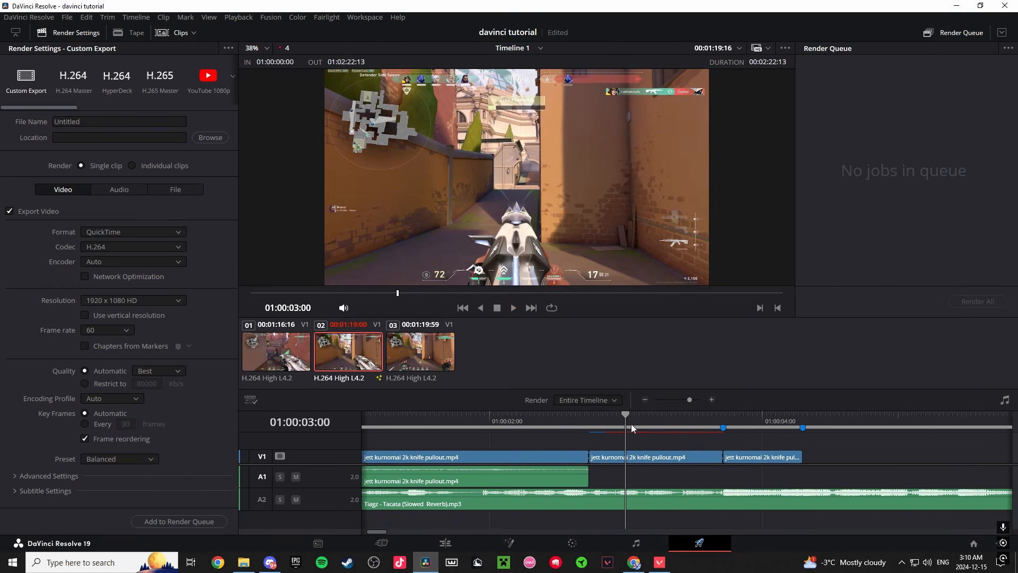
Step: Replay the time-stretched segment from 01:00:02:44 to cache it, and return to the Edit page with the playhead at that cut
left_click_drag(644, 425, 615, 424)
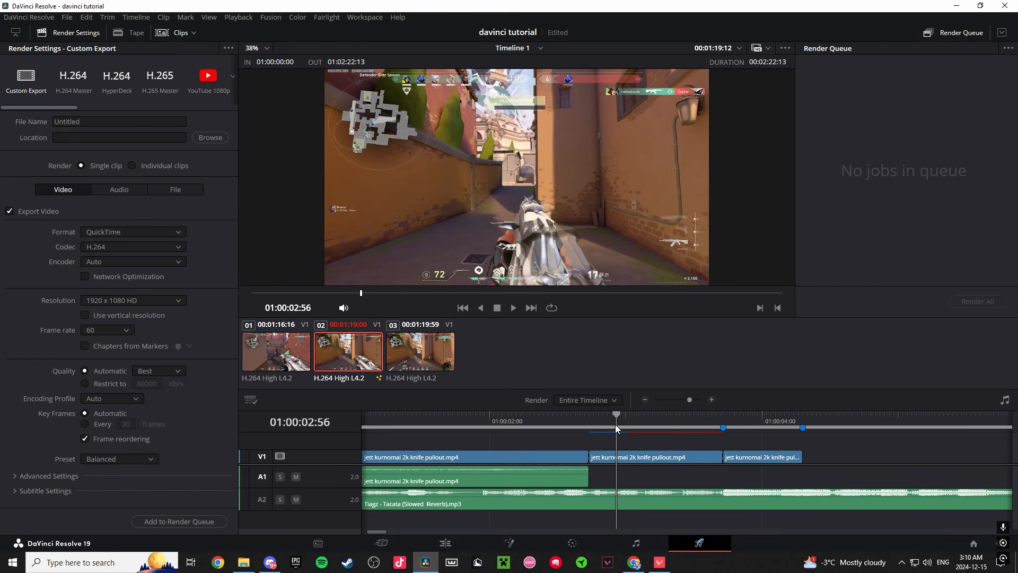
left_click(594, 421)
key("space")
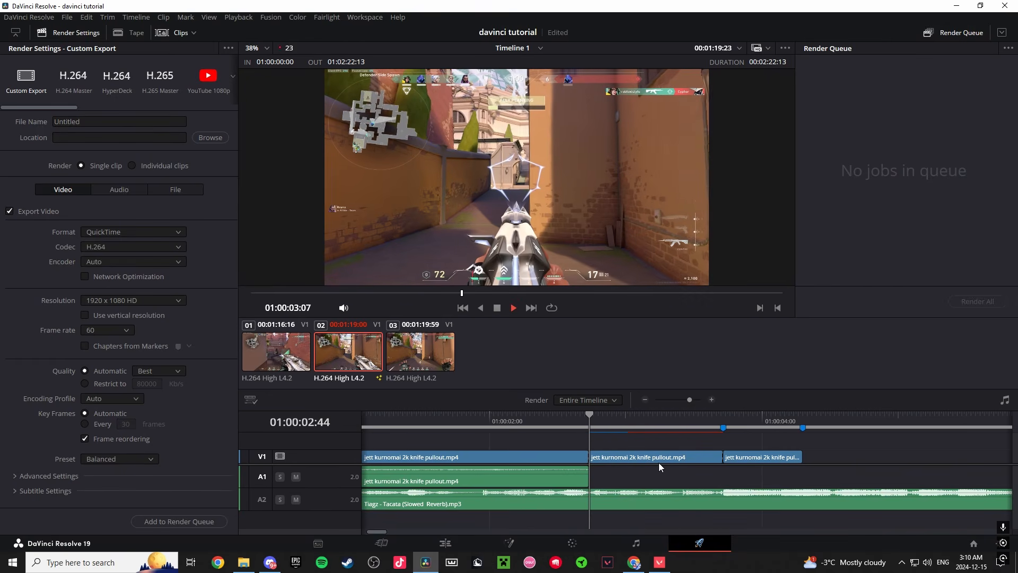
key("shift+4")
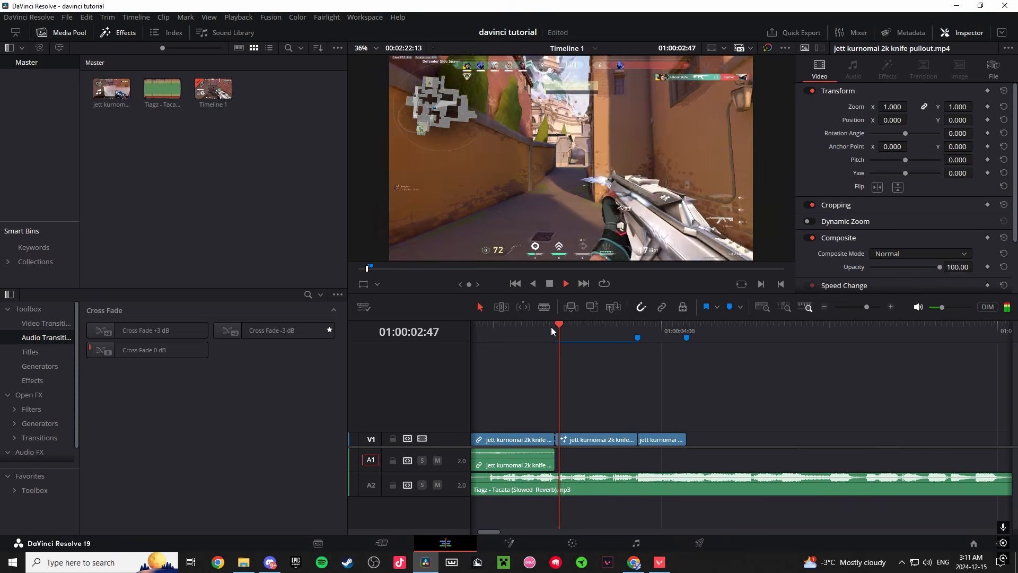
key("Up")
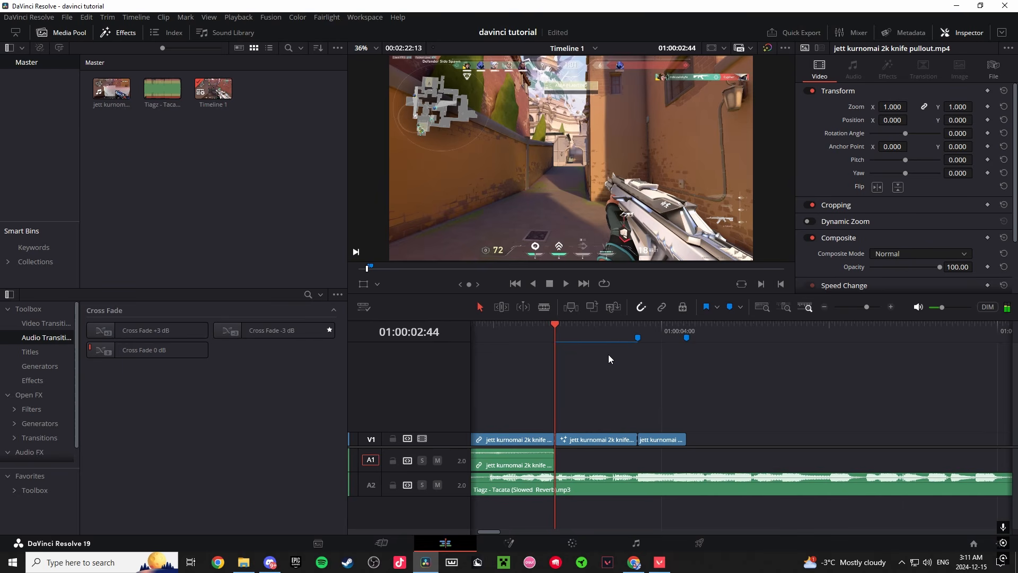
Step: Play the time-stretched segment from the cut at 01:00:02:44 twice to check how the slowdown looks
key("space")
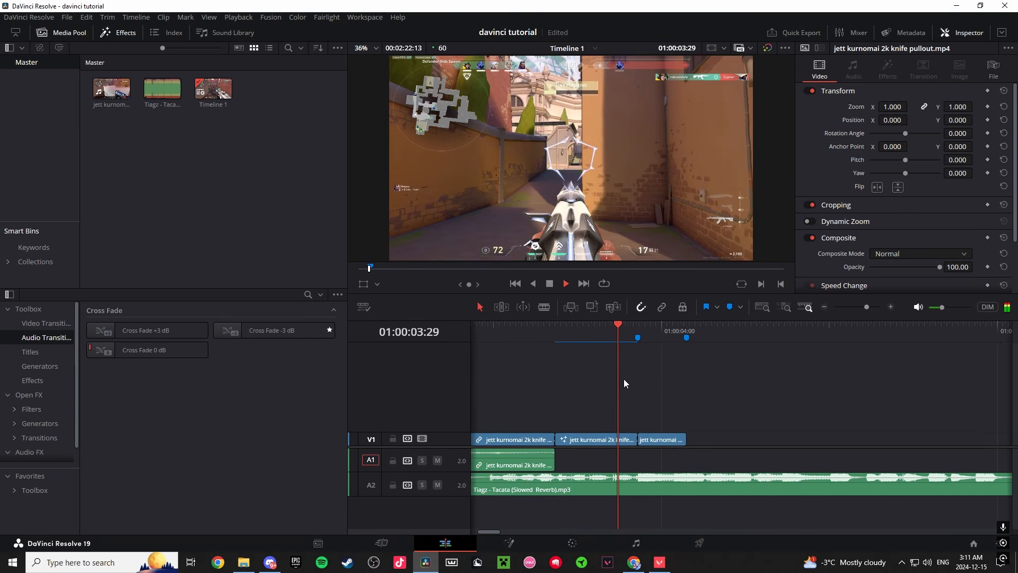
key("space")
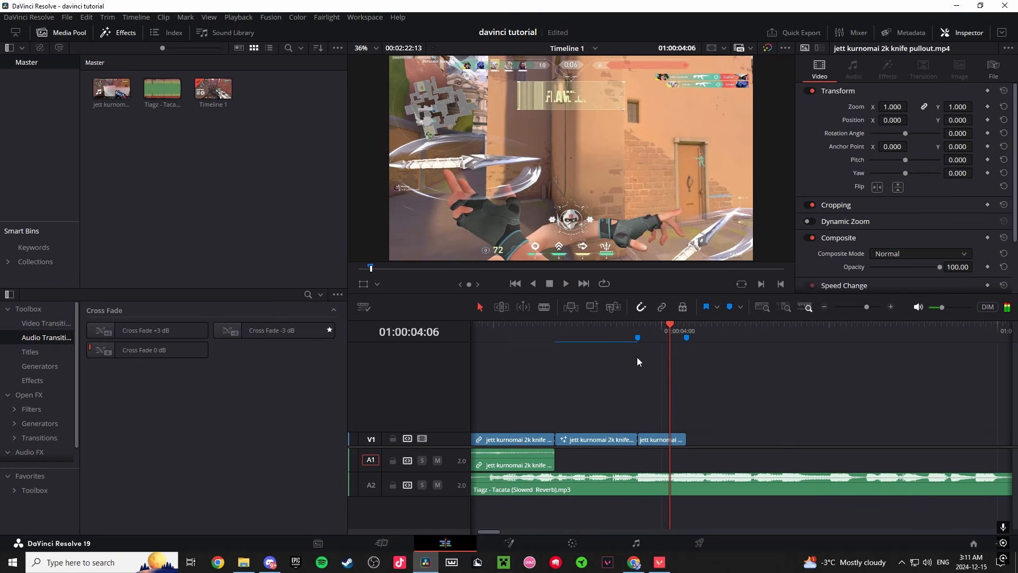
left_click(558, 334)
right_click(611, 437)
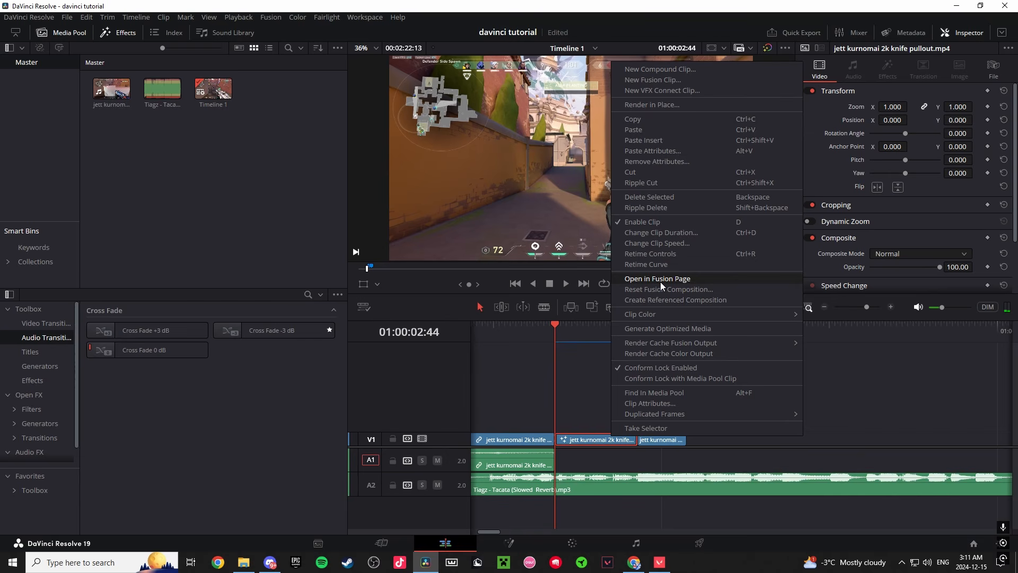
left_click(600, 353)
key("space")
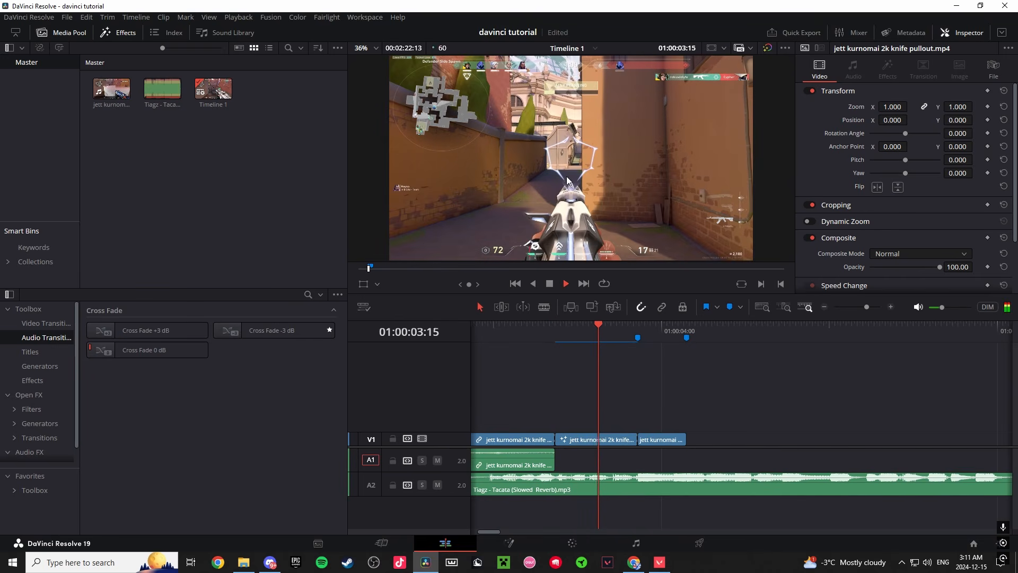
key("space")
Step: Open the second clip in Fusion and set the Time Stretcher's Source Time to 4760.0 at frame 4740
right_click(602, 442)
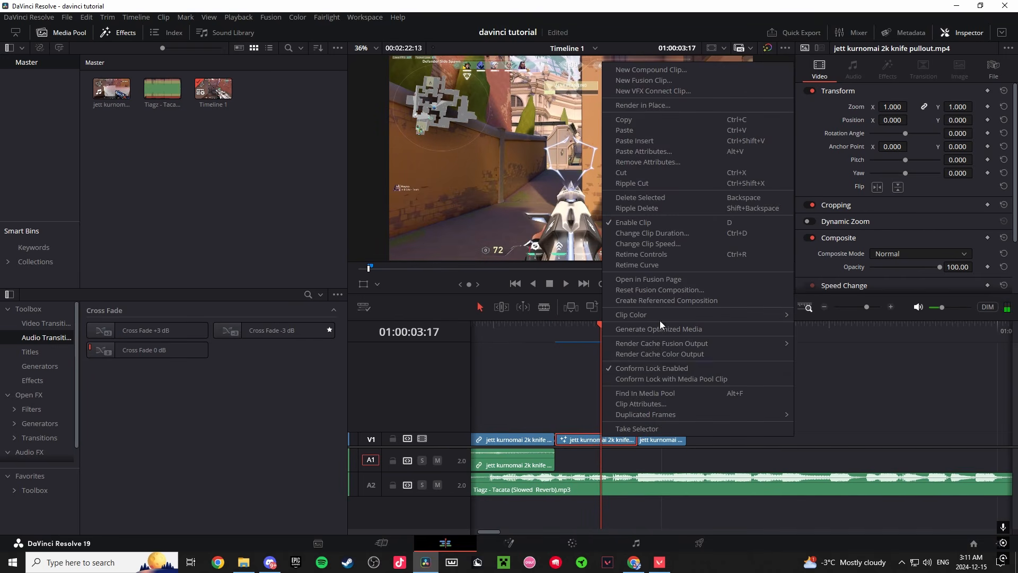
left_click(644, 281)
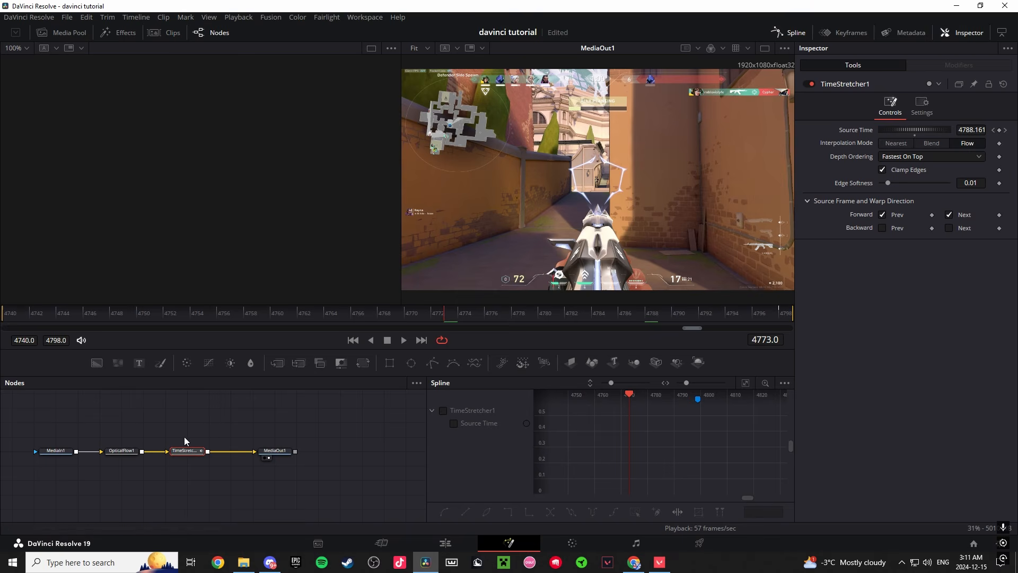
left_click(7, 313)
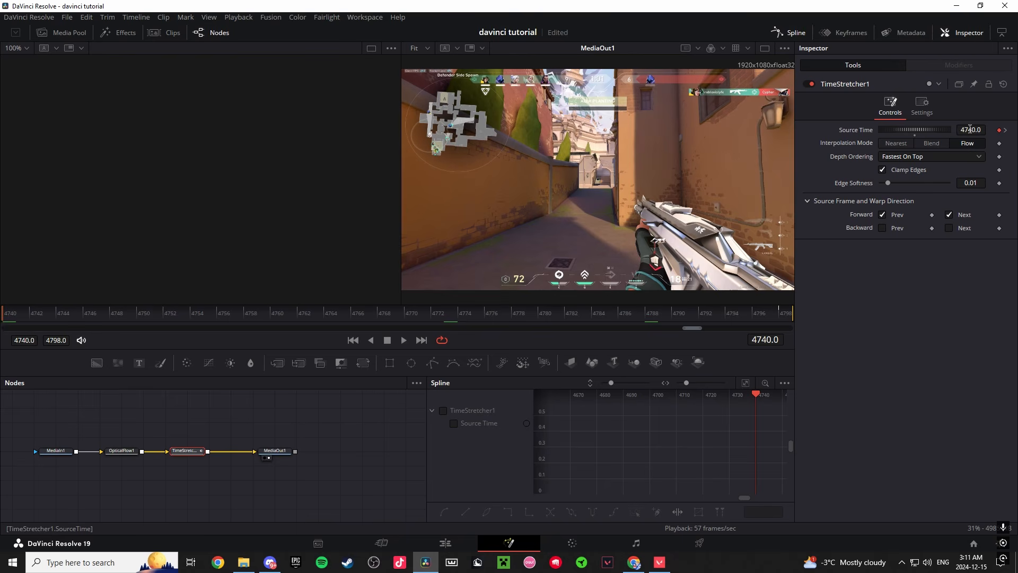
left_click_drag(970, 130, 981, 130)
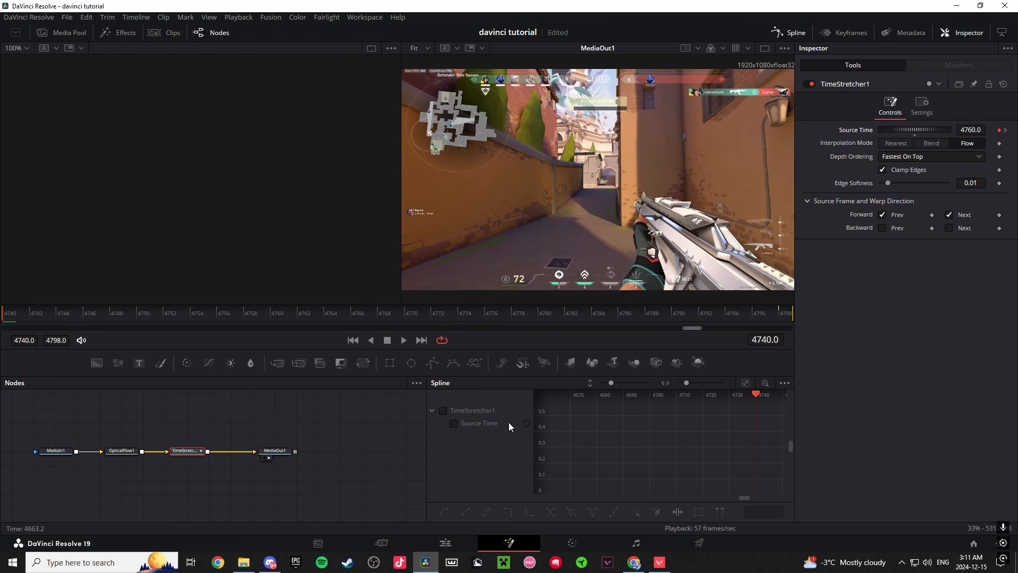
Step: Show the Time Stretcher's Source Time spline, fit it to view and adjust its handles for a fast start easing into a slow end
left_click(443, 410)
left_click(745, 383)
key("ctrl+a")
left_click_drag(677, 419, 686, 418)
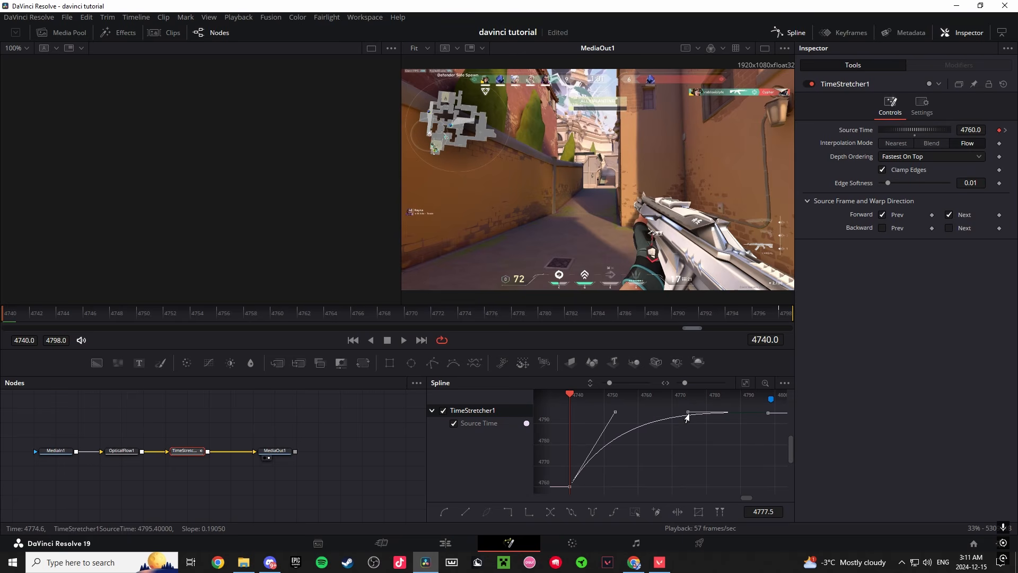
left_click_drag(626, 422, 628, 420)
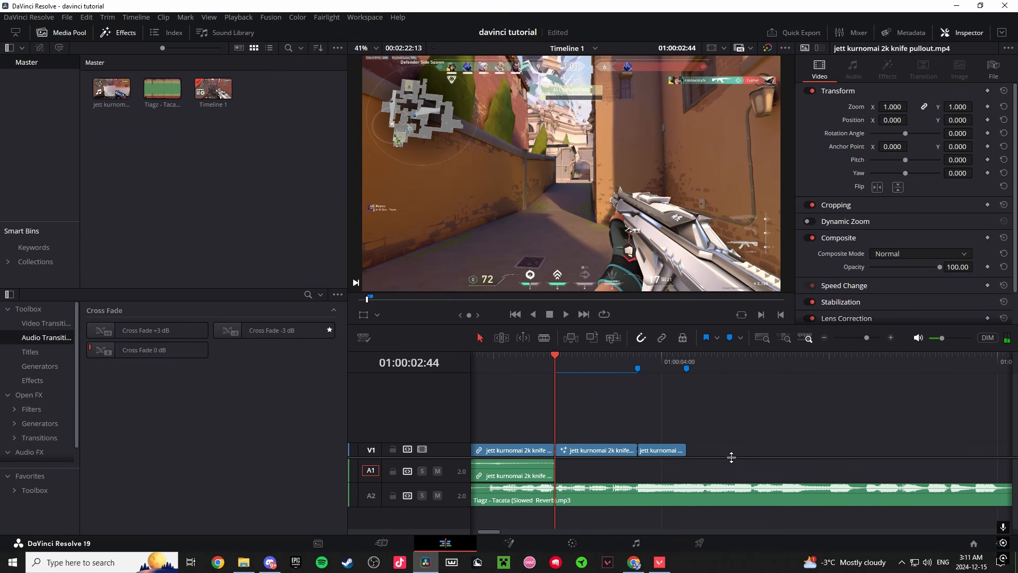
Step: Play the retimed second clip on the Edit page from 01:00:02:44 into the third clip
left_click_drag(731, 457, 731, 444)
key("space")
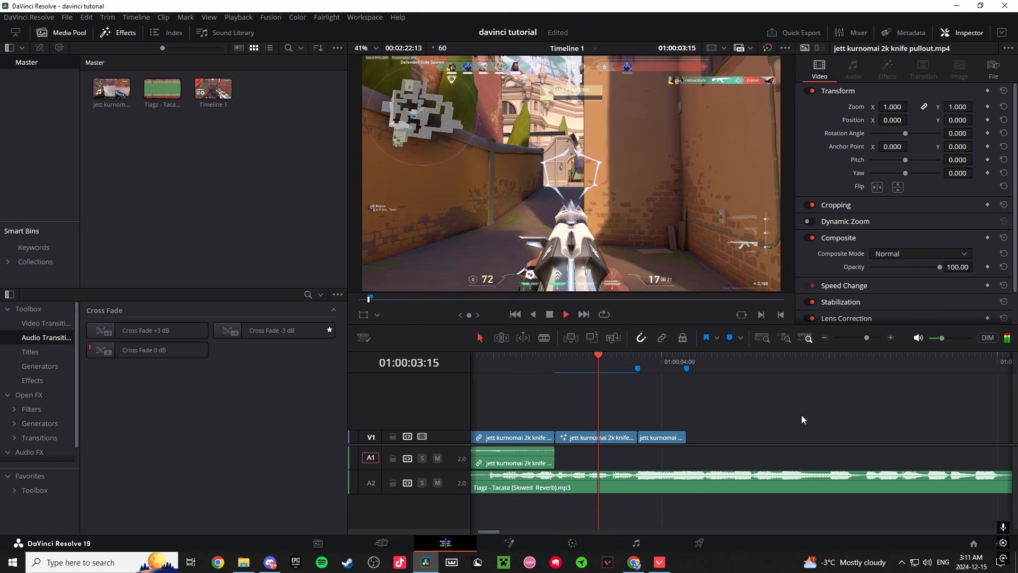
key("space")
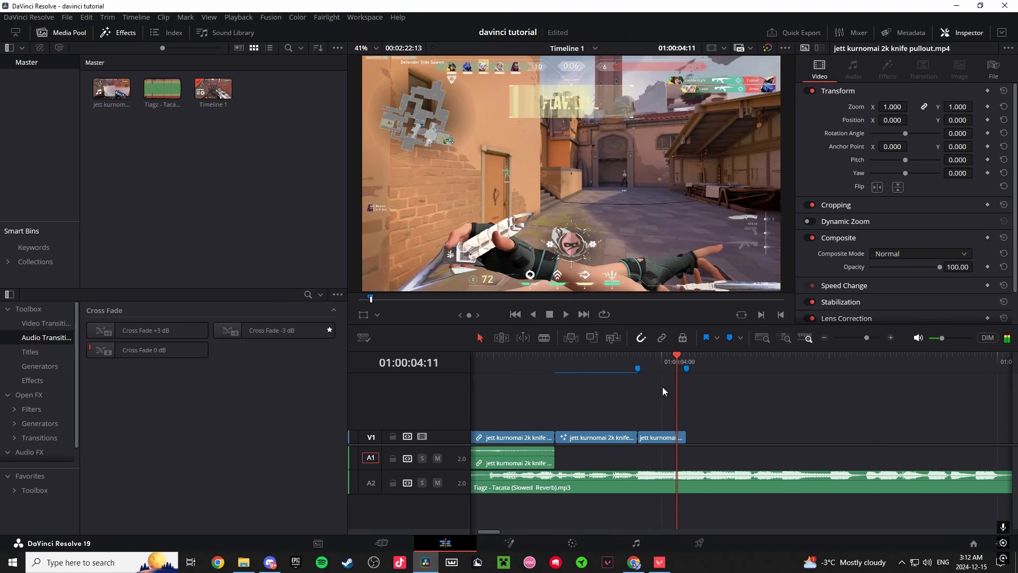
Step: Move the playhead to the marker at 01:00:03:43 and open the third clip in Fusion
key("shift+Up")
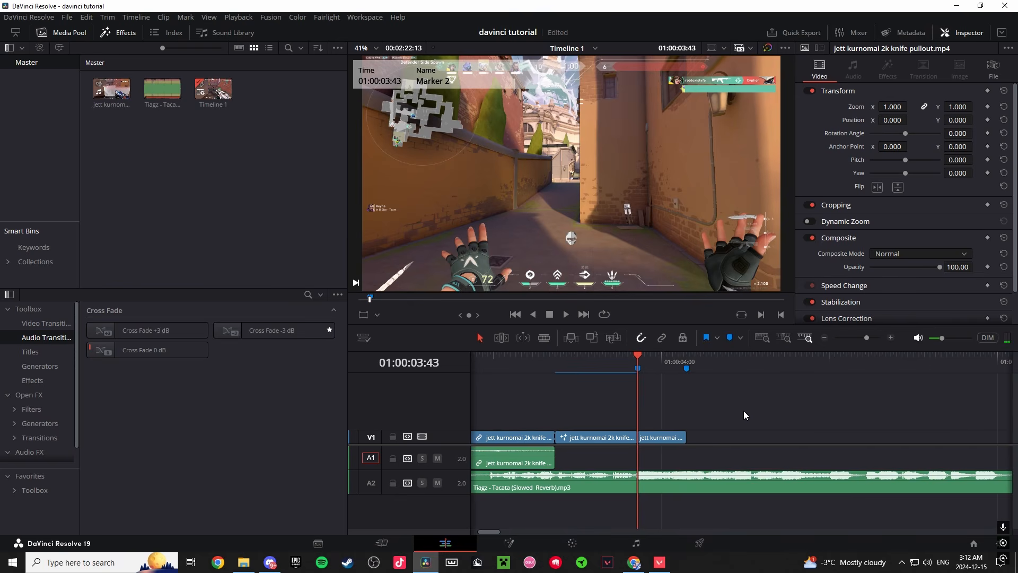
right_click(669, 438)
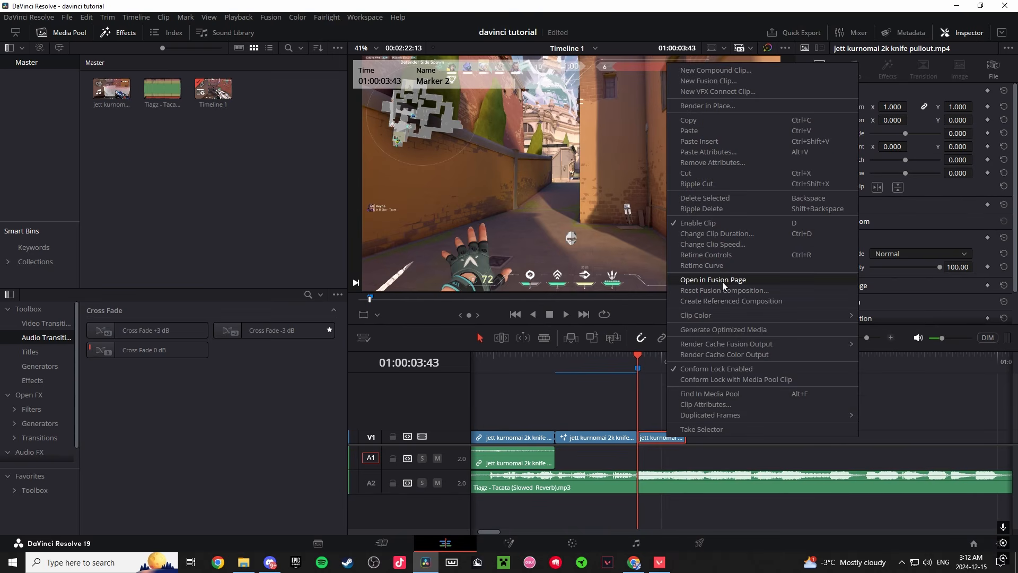
left_click(713, 280)
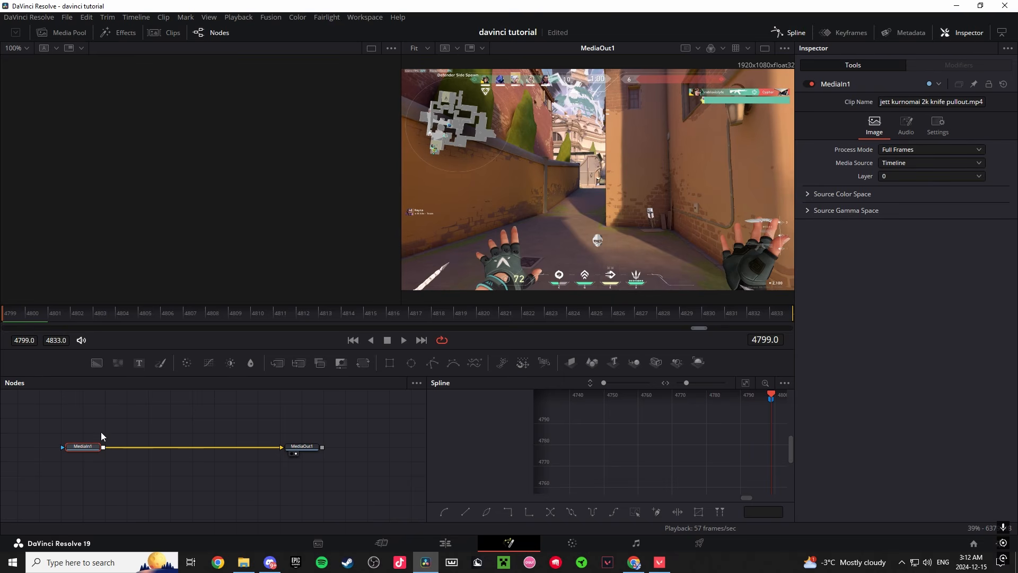
Step: Add a Time Stretcher node between MediaIn1 and MediaOut1
key("shift+space")
type("optic")
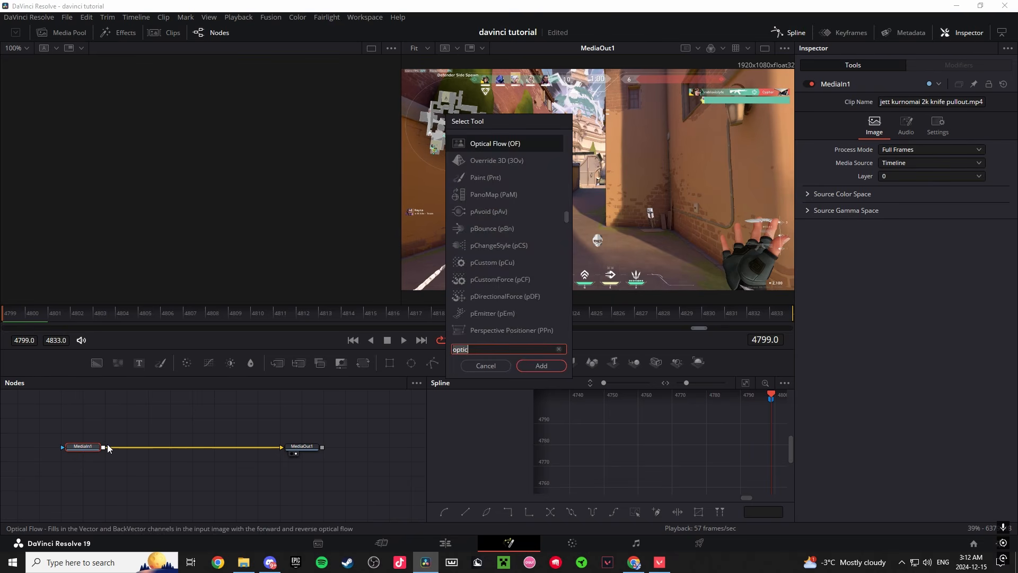
type("timest")
key("Return")
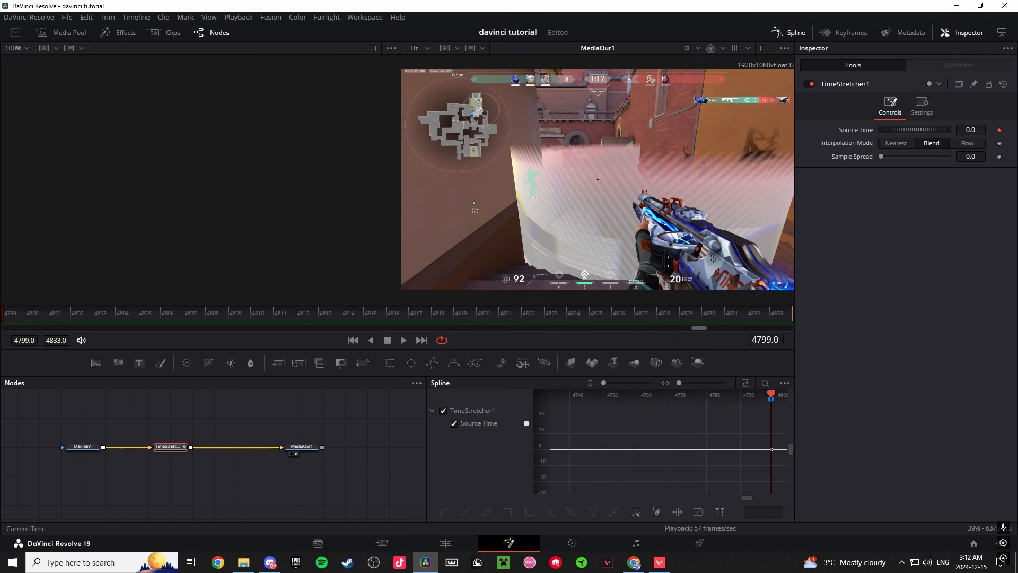
Step: Copy the current frame number 4799.0 into the Time Stretcher's Source Time at the clip's first frame
left_click(774, 342)
key("ctrl+c")
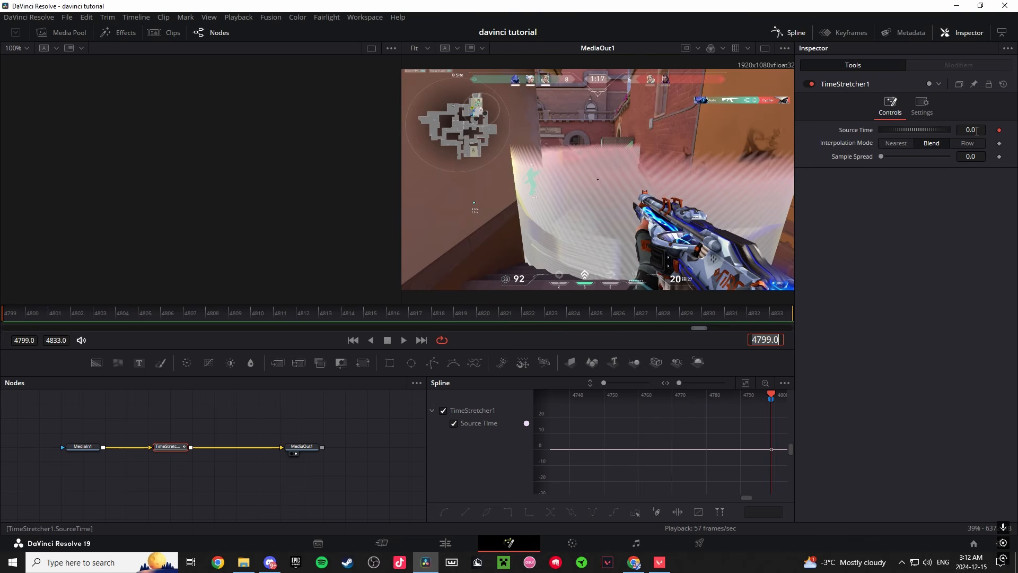
key("Tab")
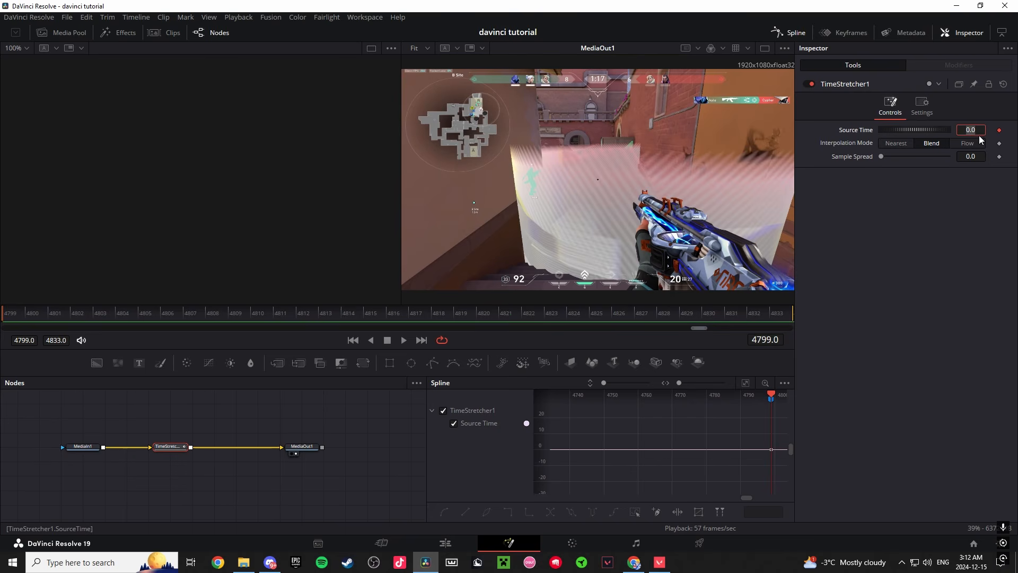
key("ctrl+v")
key("Return")
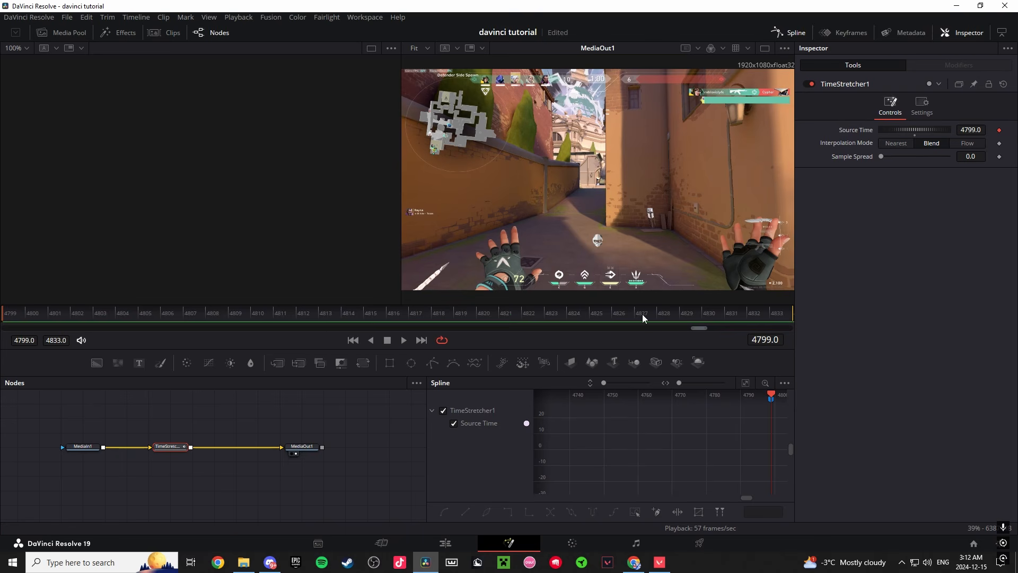
Step: Keyframe the Time Stretcher's Source Time at the final frame 4833 with a value of 4819.0
left_click_drag(586, 313, 939, 307)
left_click(1001, 130)
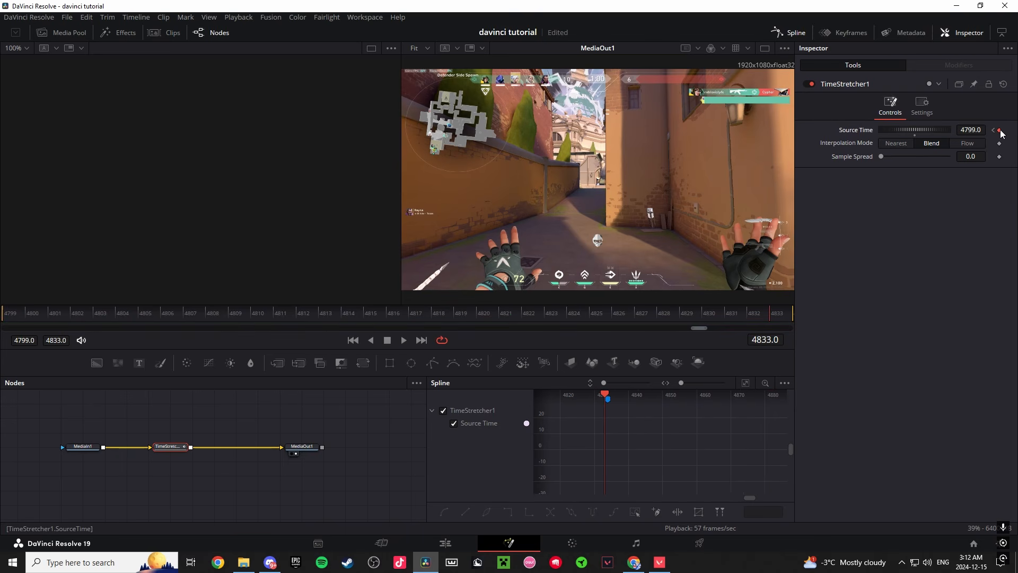
left_click_drag(965, 130, 975, 130)
Step: Preview the retimed third clip briefly and return to frame 4833 with the spline editor shown
key("space")
key("space")
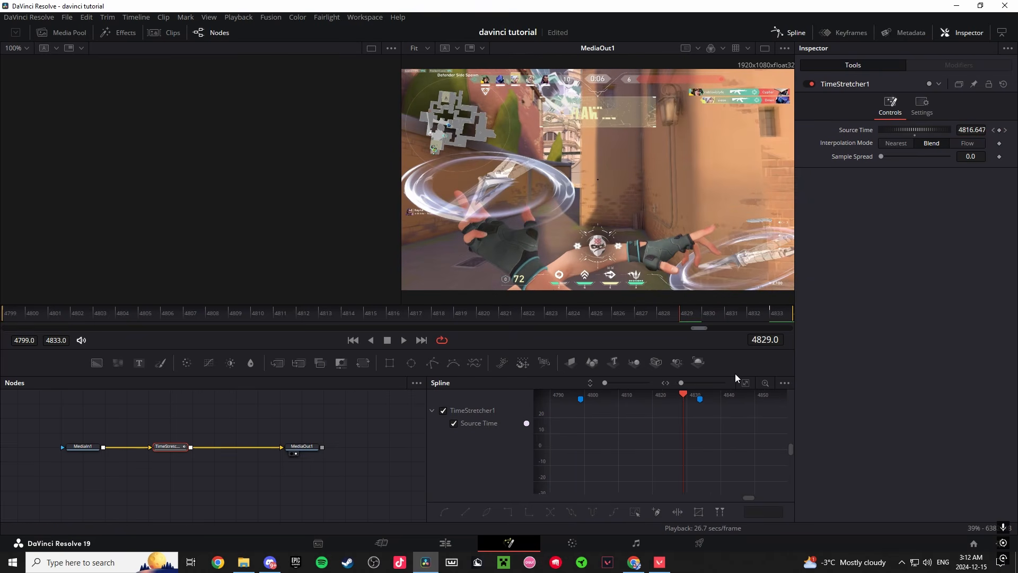
left_click_drag(700, 304, 845, 309)
left_click_drag(760, 317, 776, 316)
left_click(777, 34)
left_click(777, 34)
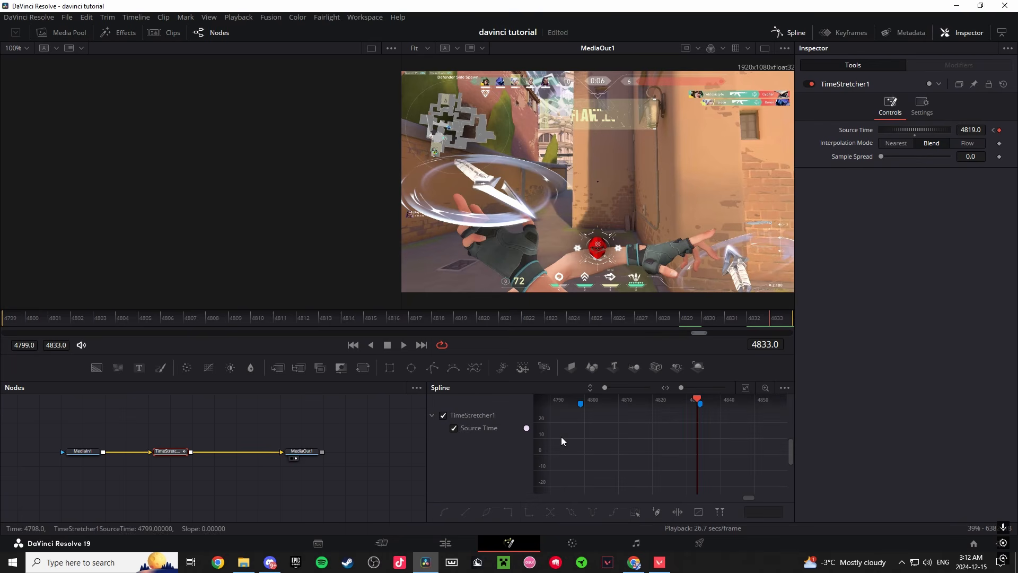
Step: Fit the Source Time spline, smooth both keyframes, shape the handles into a fast-to-slow ramp and play the result
left_click(745, 390)
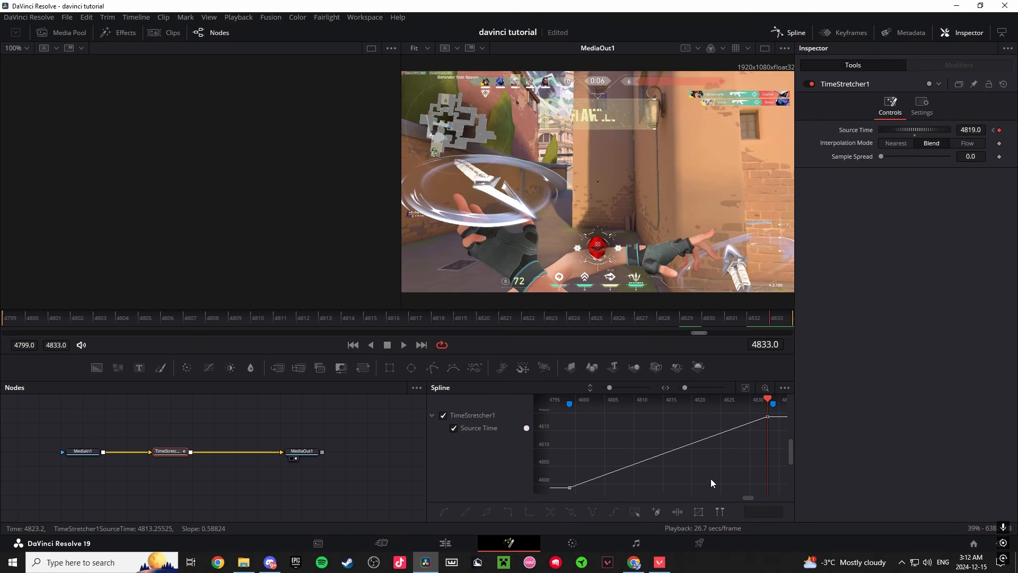
key("ctrl+a")
key("f")
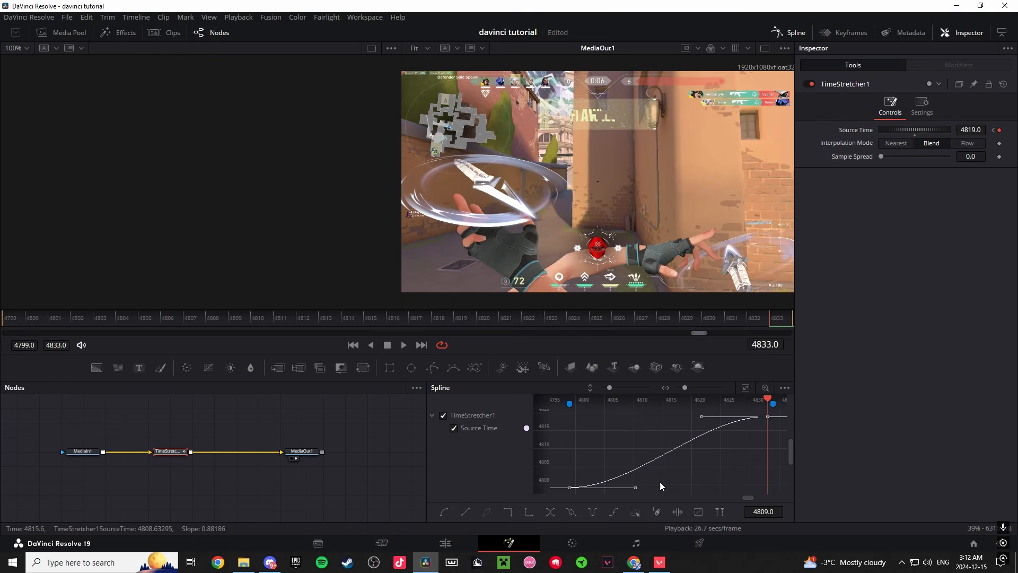
left_click_drag(635, 486, 611, 433)
left_click_drag(699, 422, 671, 420)
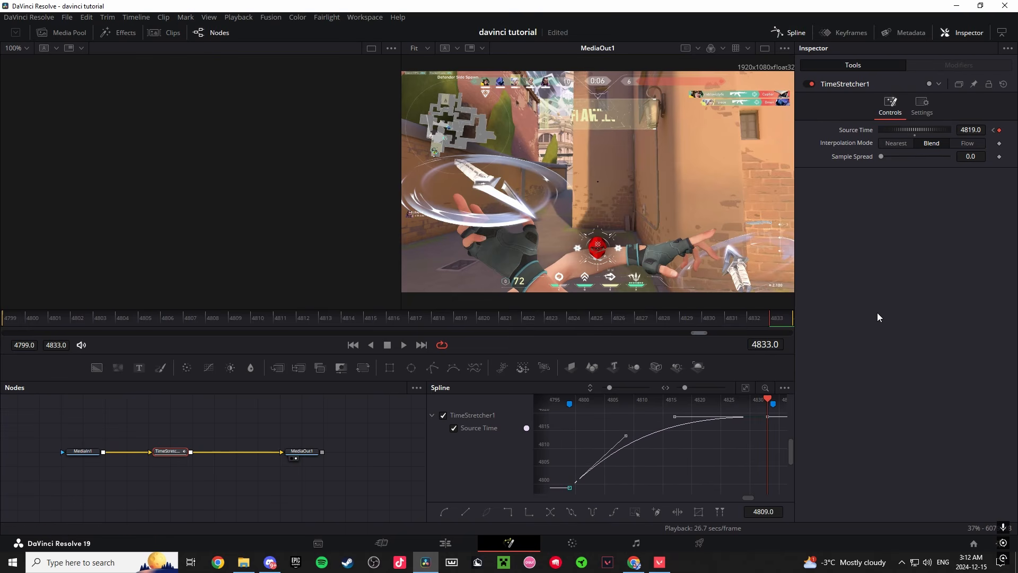
key("space")
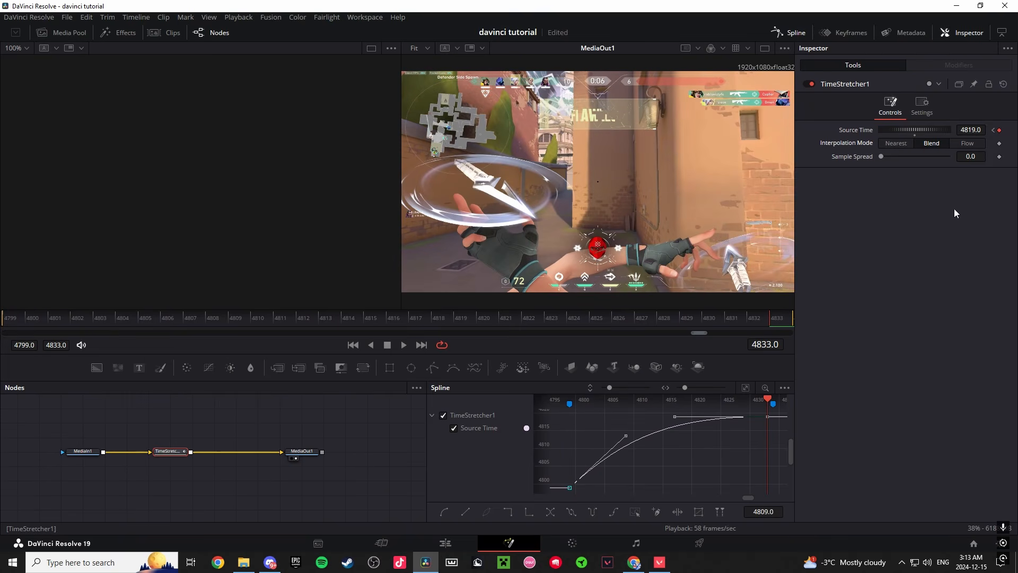
Step: Set the Time Stretcher's interpolation mode to Flow and insert an Optical Flow node right after MediaIn1
left_click(968, 143)
left_click(92, 451)
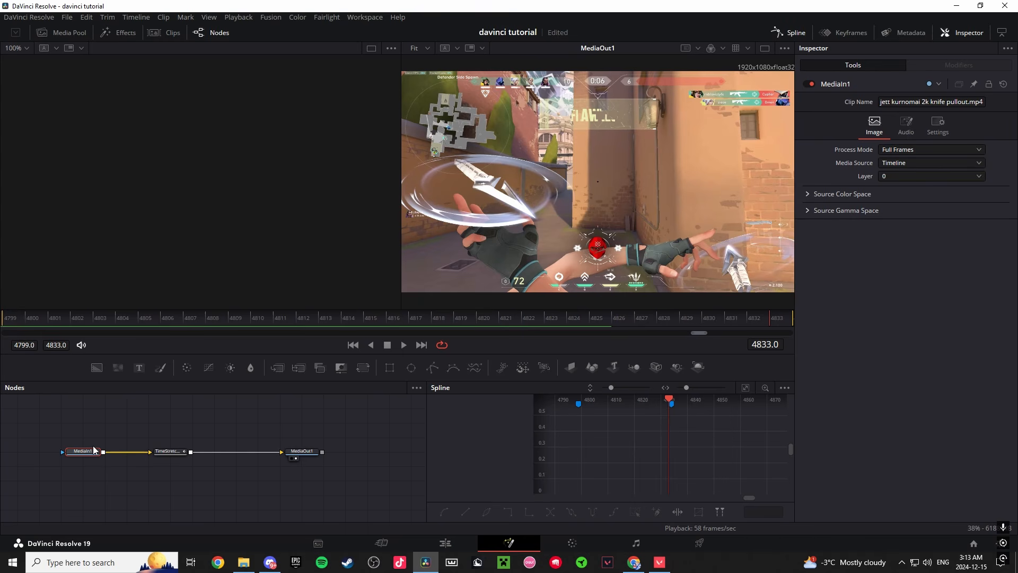
key("shift+space")
type("time stre")
key("ctrl+a")
type("optical")
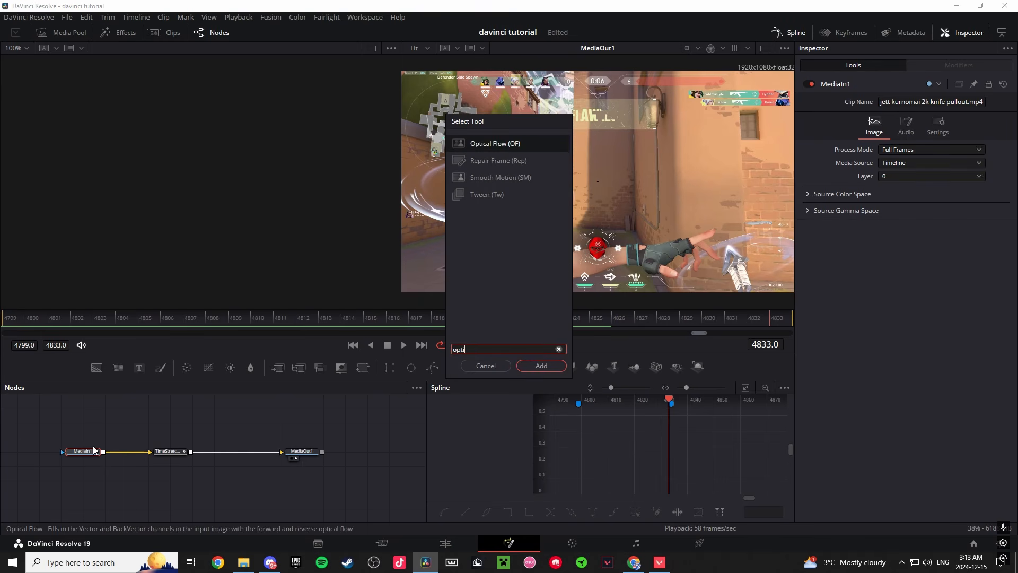
key("Return")
Step: Space the Time Stretcher and Optical Flow nodes evenly between MediaIn1 and MediaOut1
left_click_drag(182, 453, 227, 453)
left_click_drag(127, 453, 149, 453)
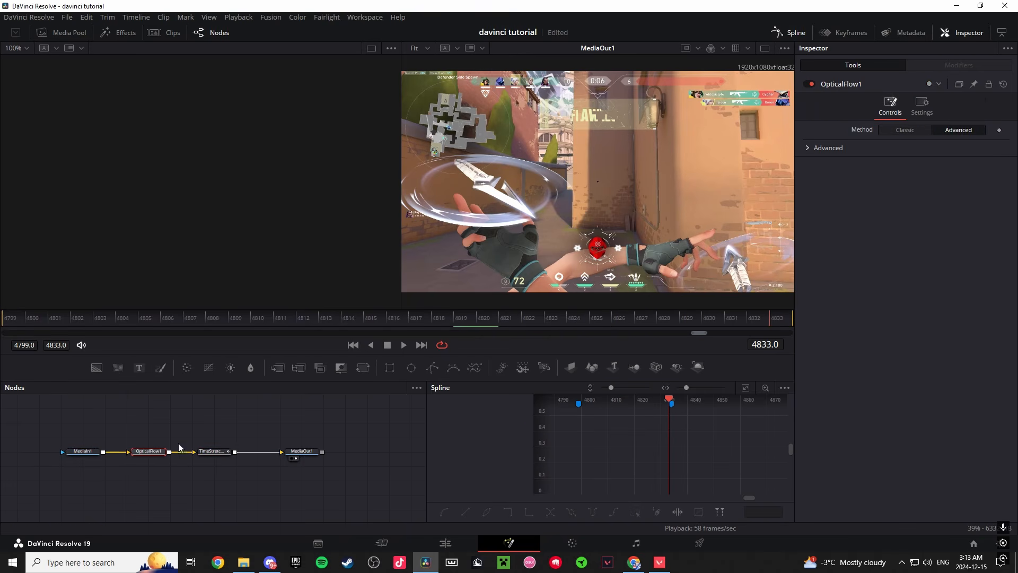
left_click(270, 444)
Step: Return to the Edit page, play both time-stretched clips from 01:00:02:44 and bring the playhead back to that cut
left_click(445, 542)
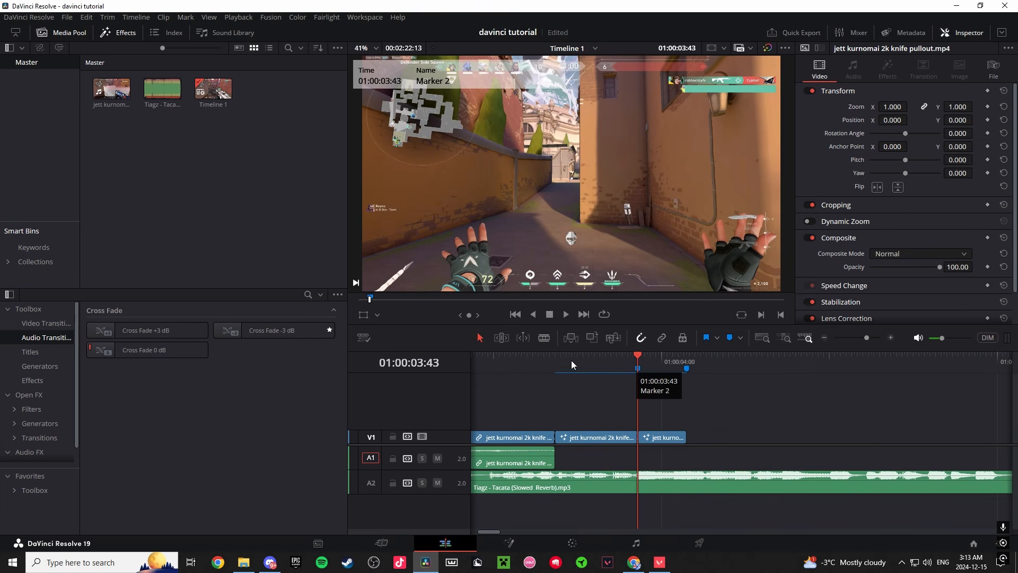
key("space")
left_click(557, 361)
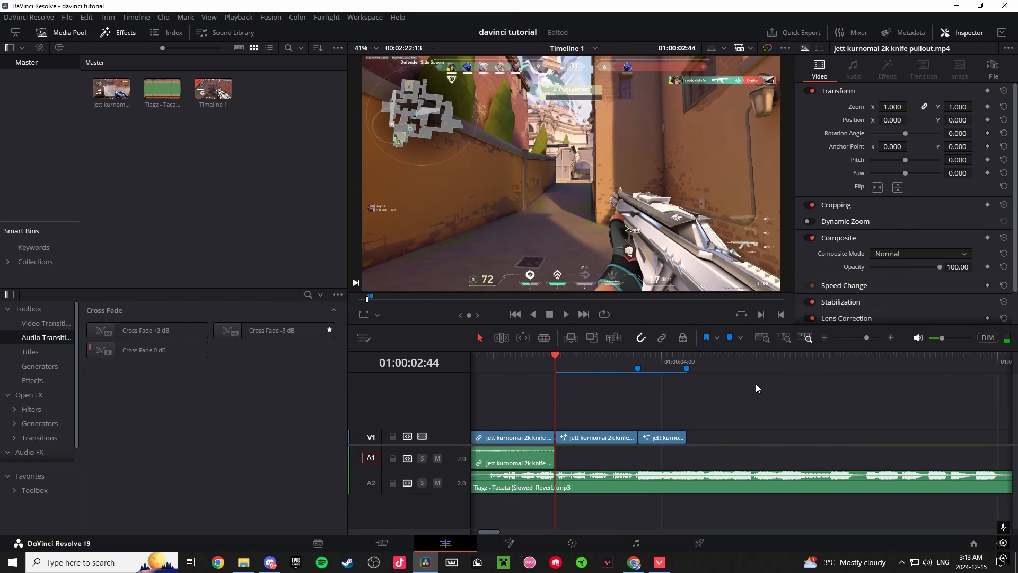
key("space")
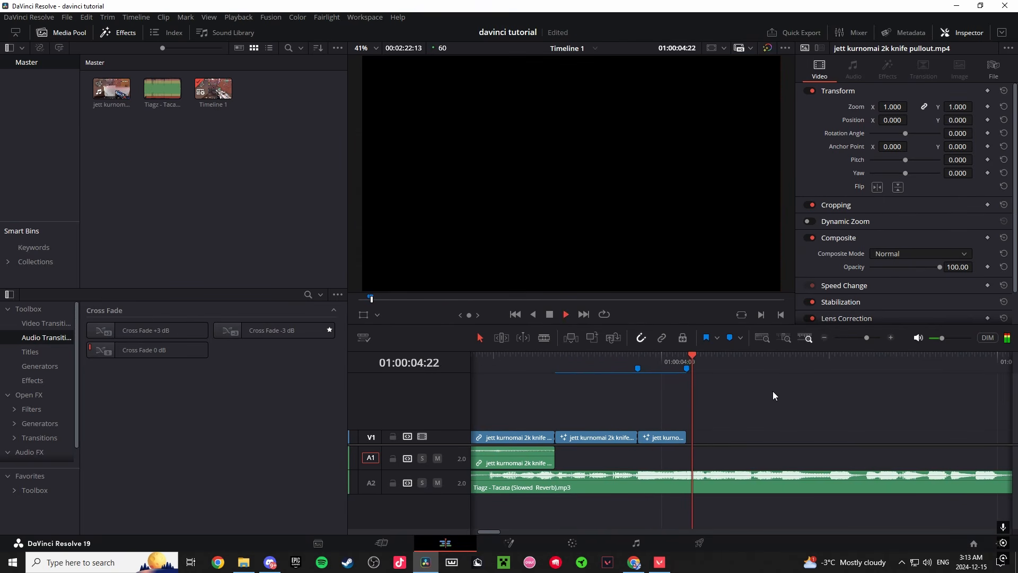
left_click(772, 390)
left_click(556, 361)
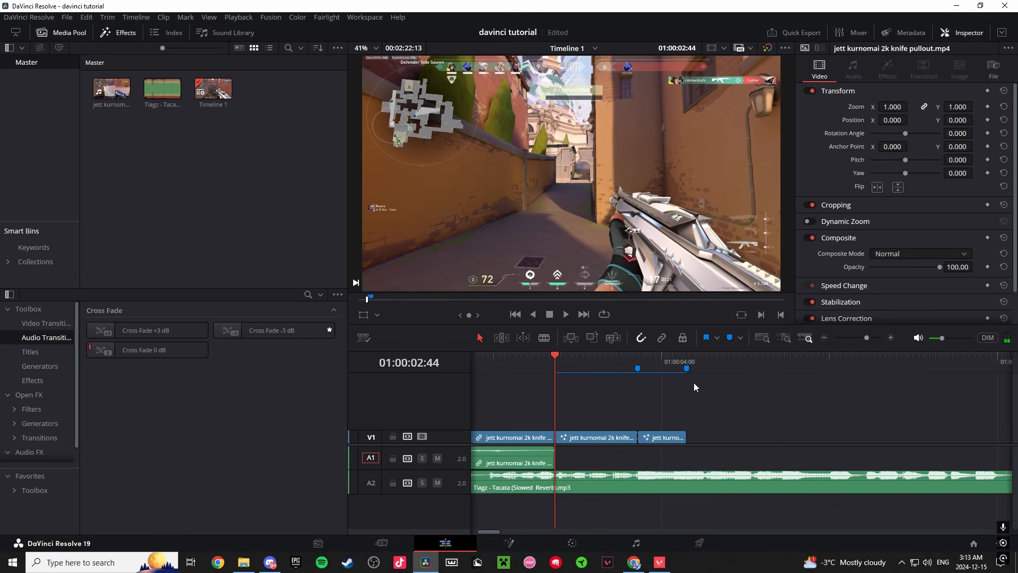
left_click_drag(711, 444, 712, 461)
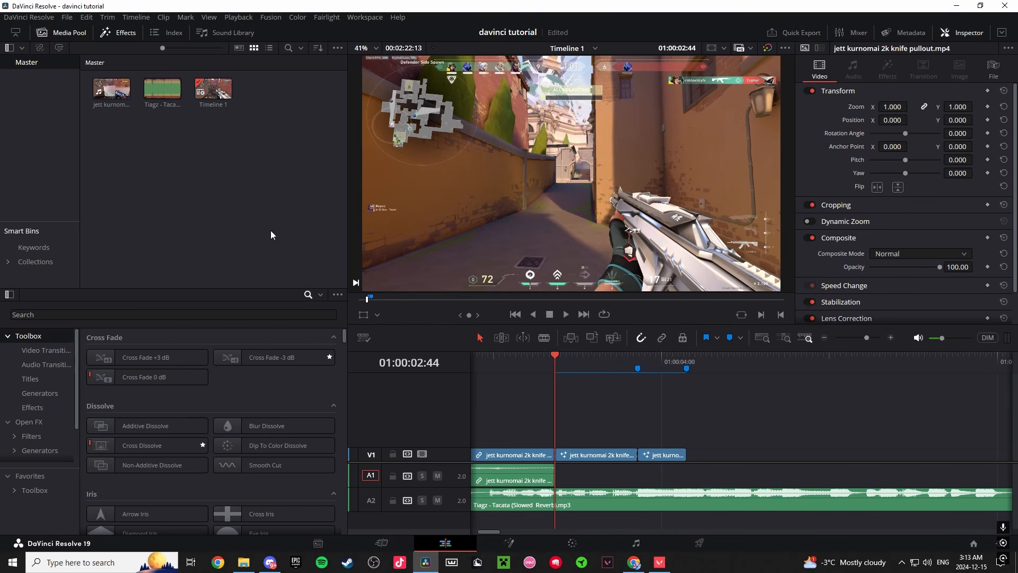
Step: Search the effects for "adjust" and place an Adjustment Clip on V2, starting at 01:00:02:44 above the time-stretched clips
left_click(125, 33)
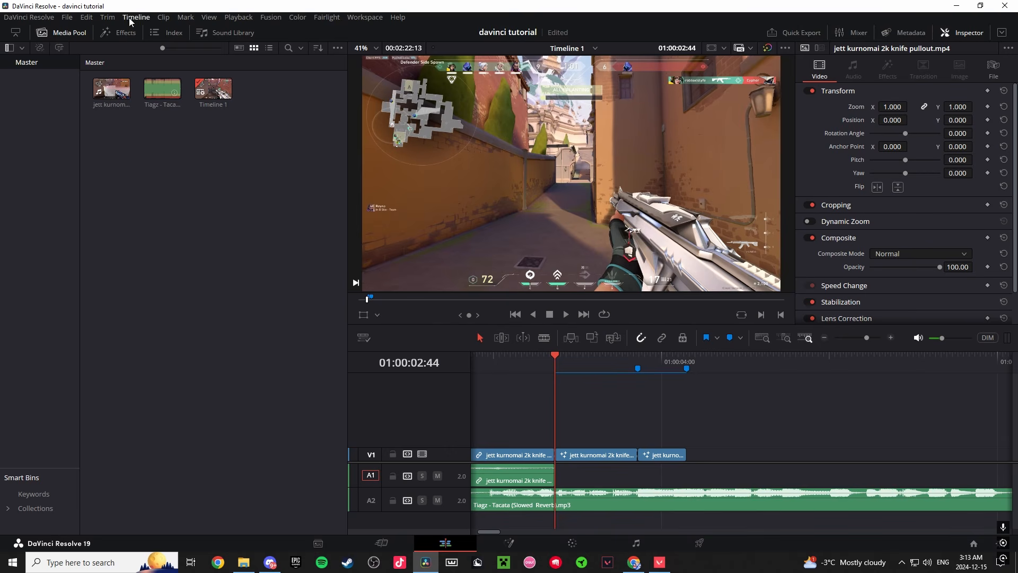
left_click(120, 33)
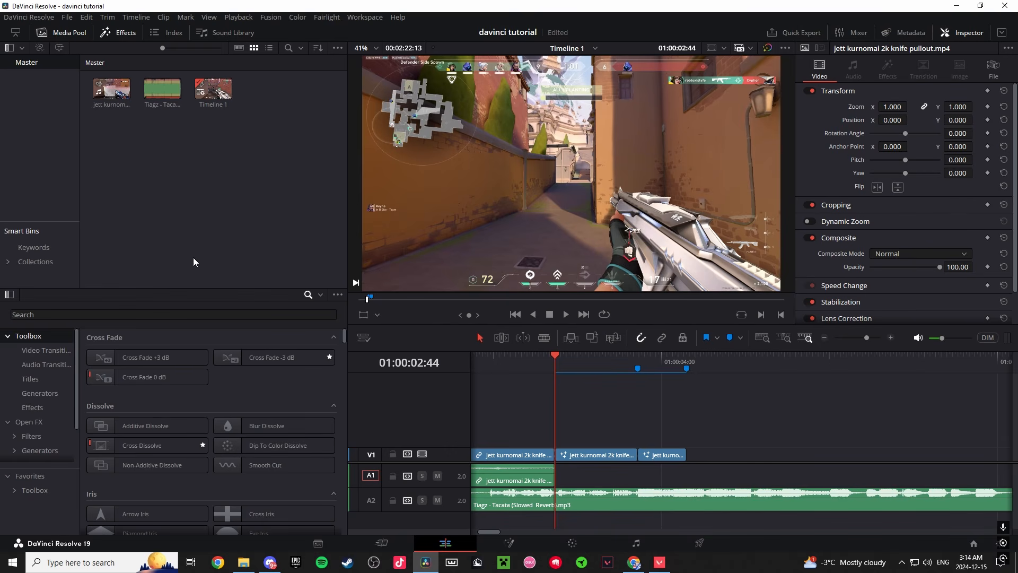
left_click(308, 295)
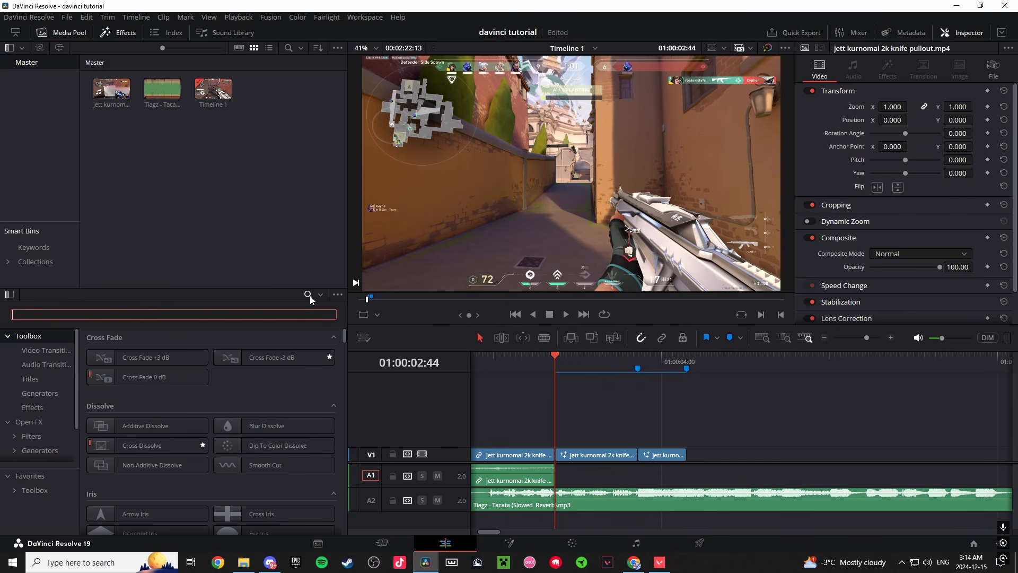
type("adjust")
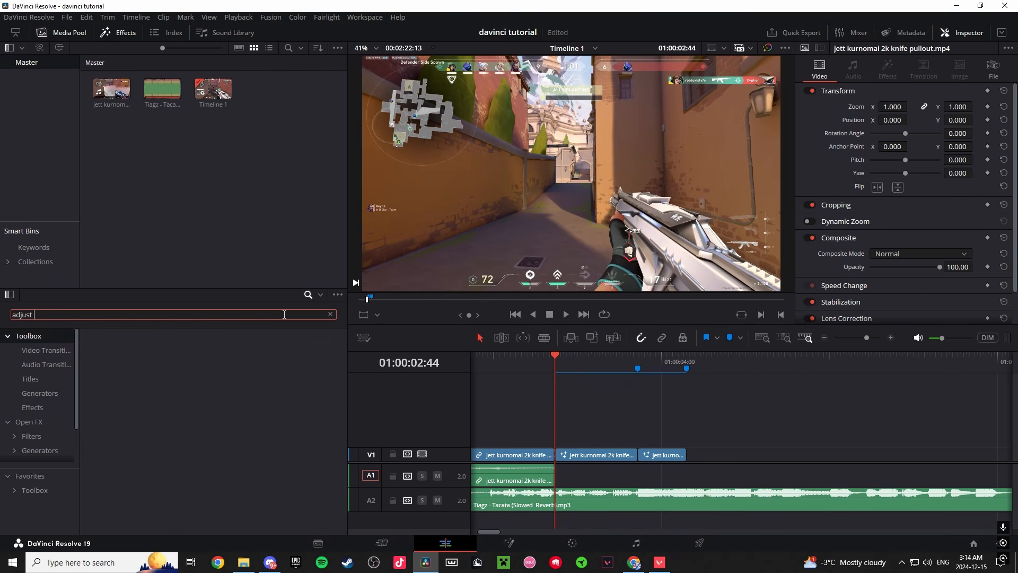
left_click_drag(144, 358, 556, 441)
Step: Split the adjustment clip at the end of the last gameplay clip and delete the excess part
left_click(698, 443)
key("a")
left_click(704, 442)
left_click(730, 413)
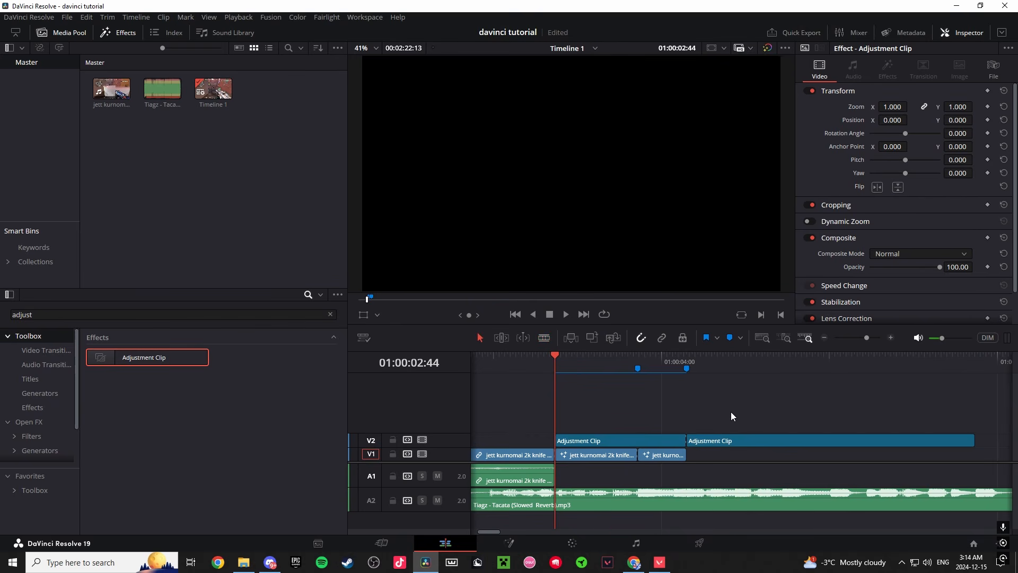
left_click(726, 442)
key("Delete")
left_click_drag(654, 441, 644, 418)
key("ctrl+z")
key("ctrl+z")
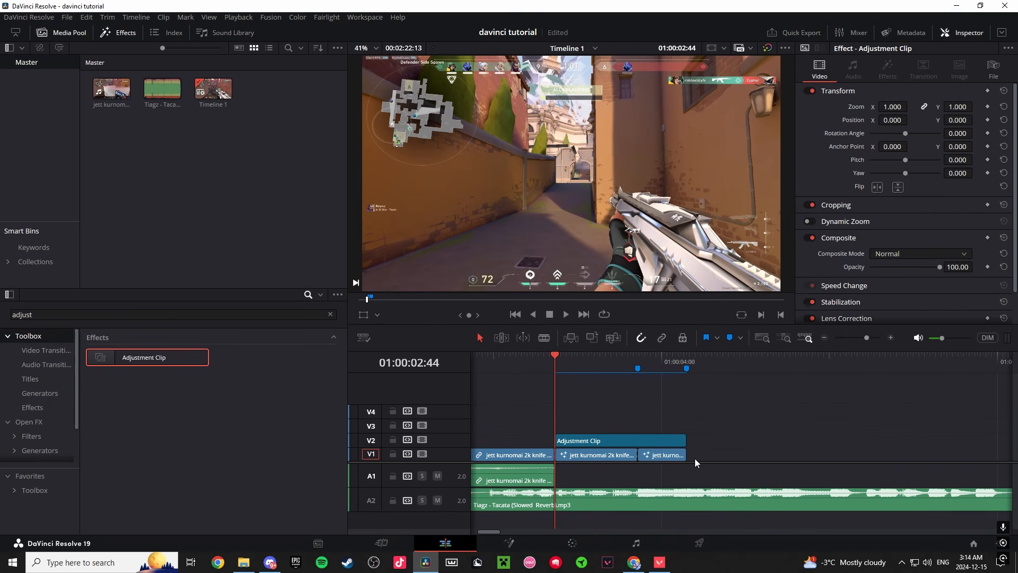
Step: Duplicate the V2 adjustment clip onto V3 and V4, aligned directly above the original
mouse_move(697, 461)
left_mouse_down()
mouse_move(698, 431)
mouse_move(697, 468)
left_mouse_up()
left_click(661, 449)
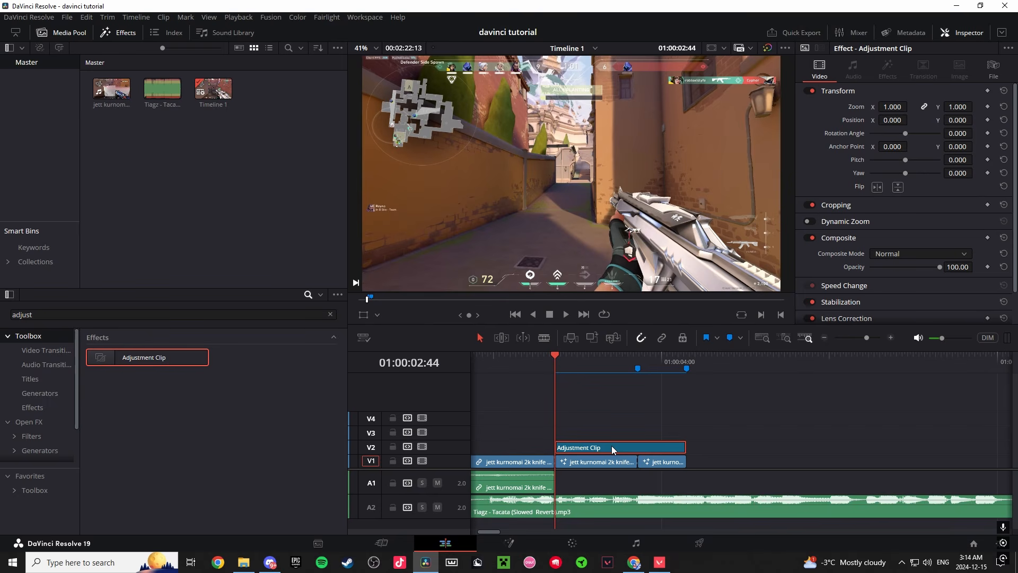
left_click_drag(609, 446, 662, 399)
left_click(651, 409)
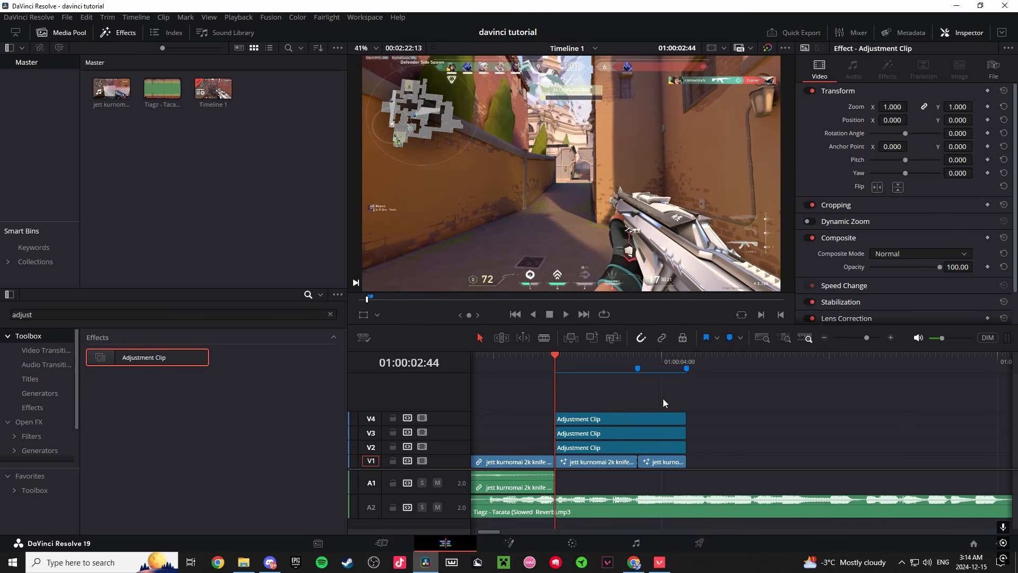
left_click(525, 433)
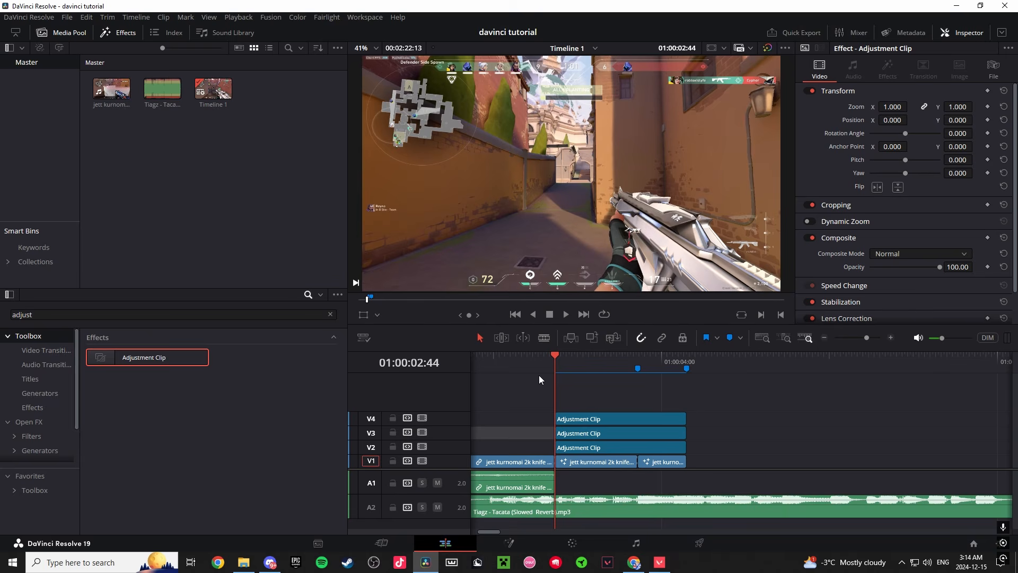
left_click(523, 462)
scroll(546, 406, "left", 5)
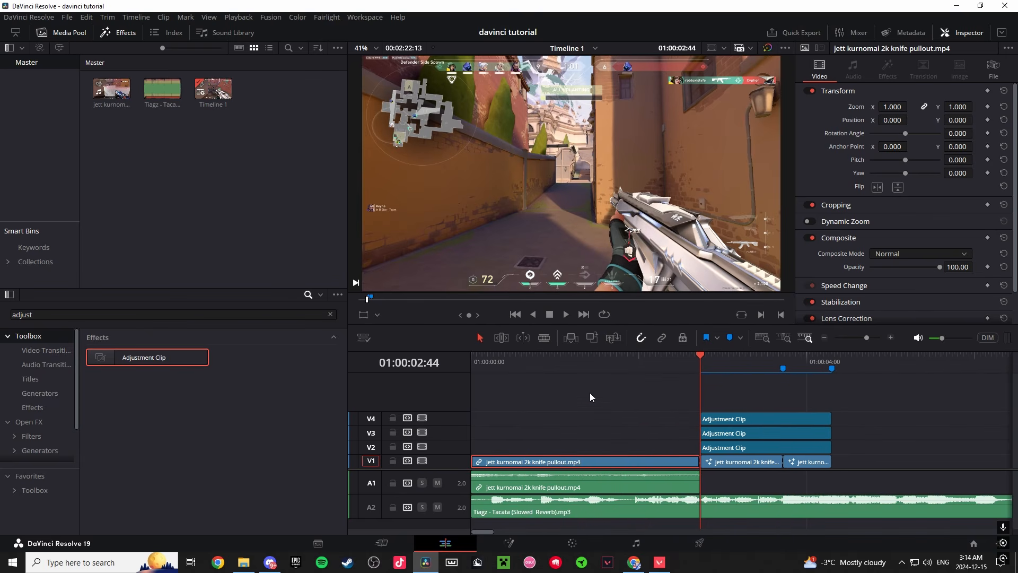
left_click_drag(538, 364, 471, 366)
left_click_drag(534, 461, 556, 447)
key("BackSpace")
scroll(517, 404, "right", 5)
scroll(610, 403, "left", 2)
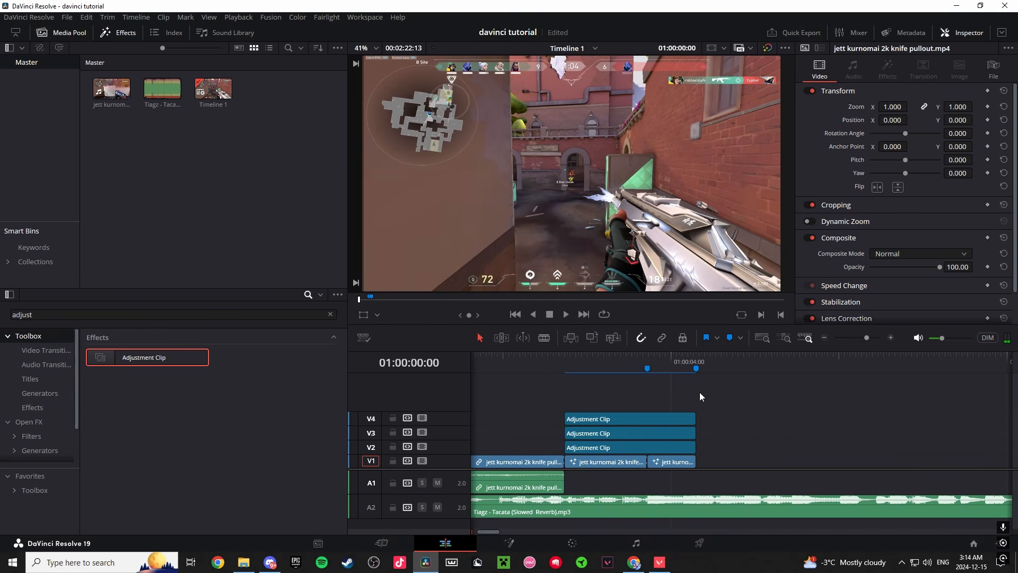
scroll(721, 404, "right", 1)
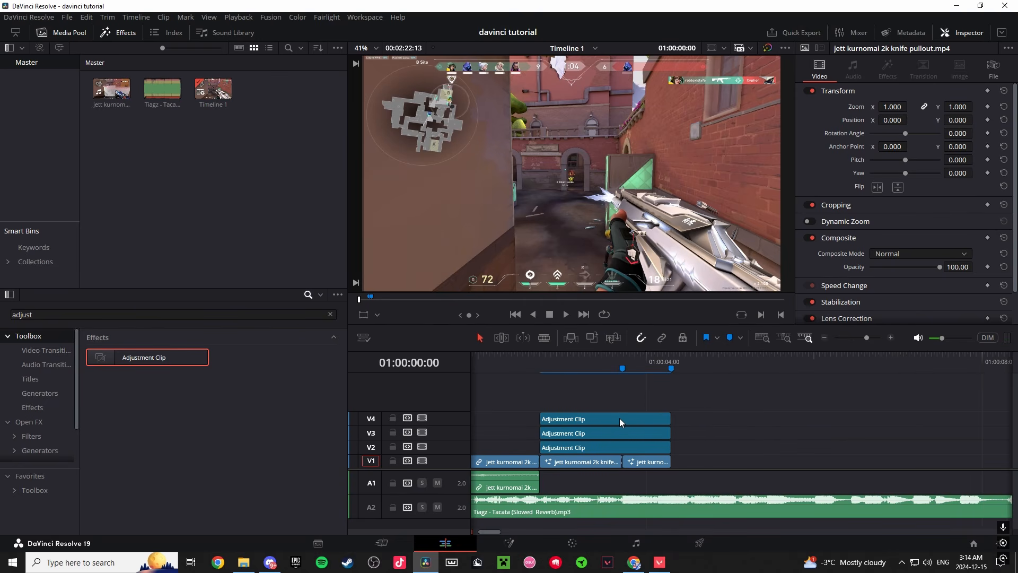
scroll(612, 396, "left", 1)
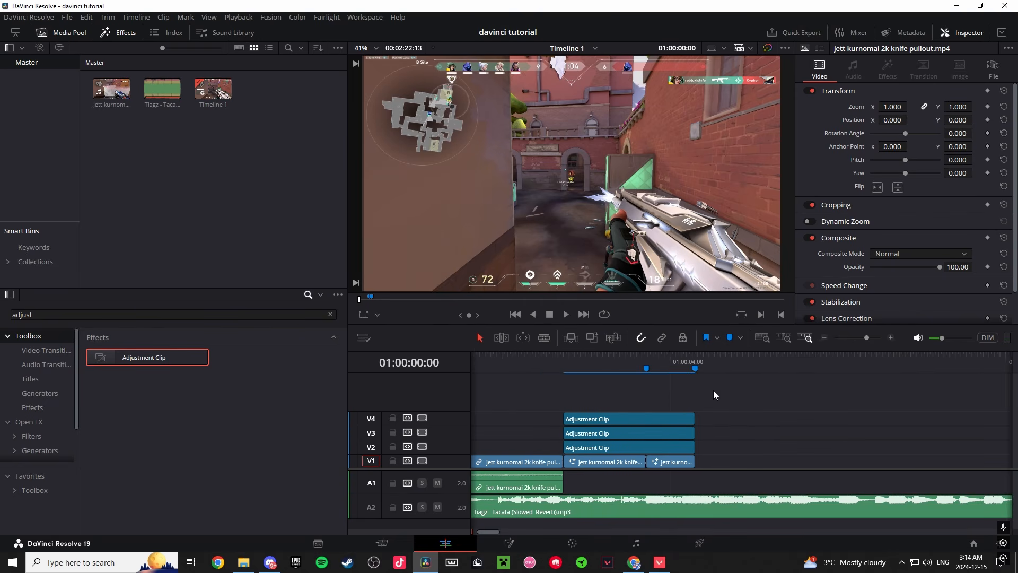
right_click(619, 416)
left_click(614, 400)
left_click_drag(625, 428, 655, 448)
left_click(632, 391)
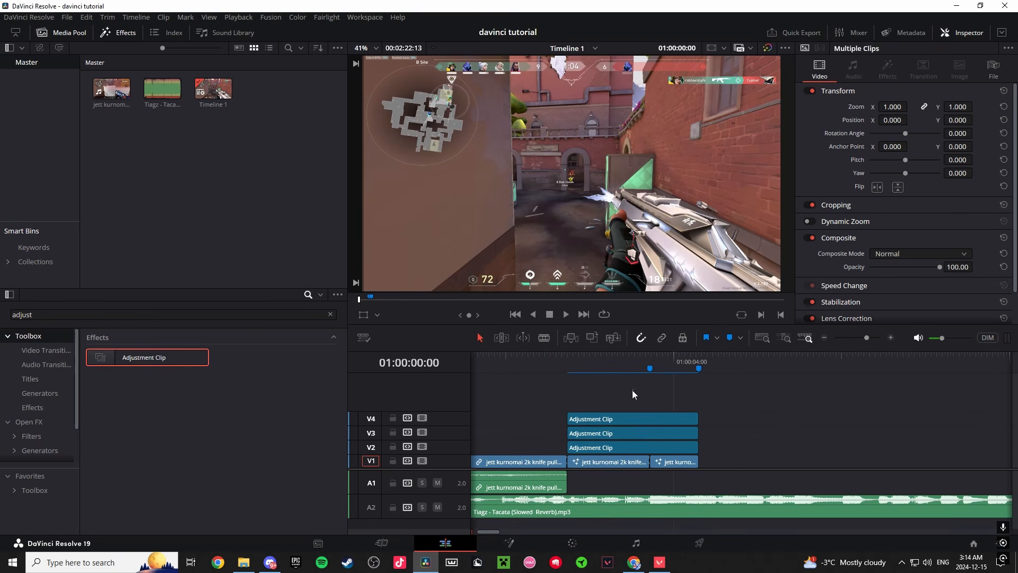
Step: Insert a Transform node between MediaIn1 and MediaOut1 in the V4 adjustment clip's Fusion composition and keyframe its Size at 1.0 on frame 0
right_click(607, 416)
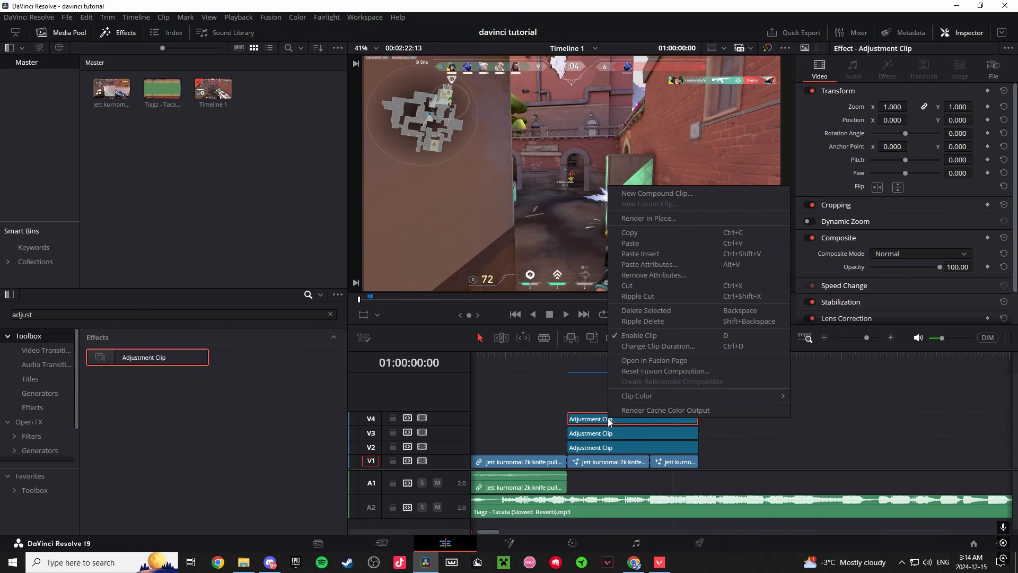
left_click(664, 360)
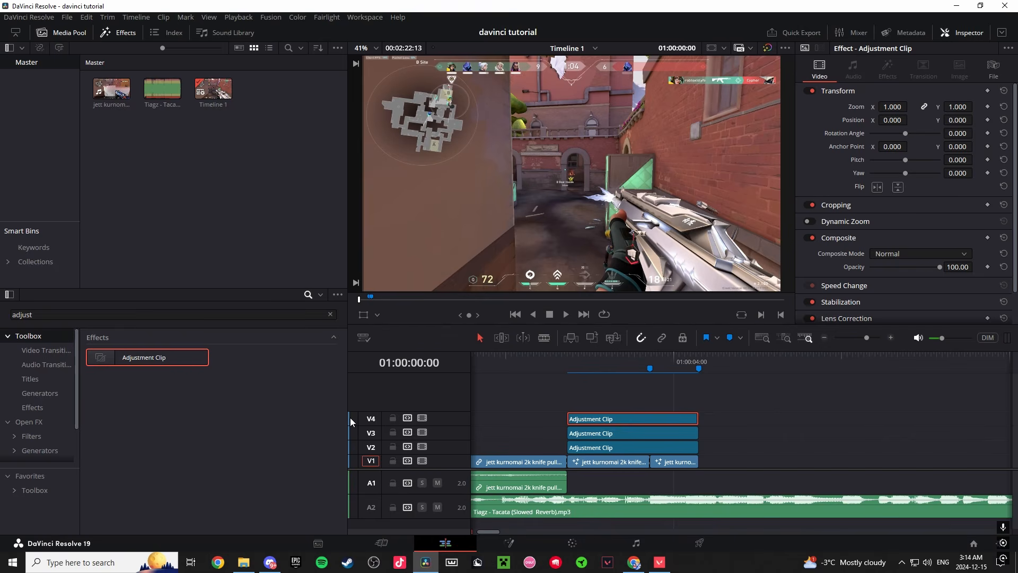
key("shift+space")
type("opti")
key("BackSpace")
key("BackSpace")
key("BackSpace")
key("BackSpace")
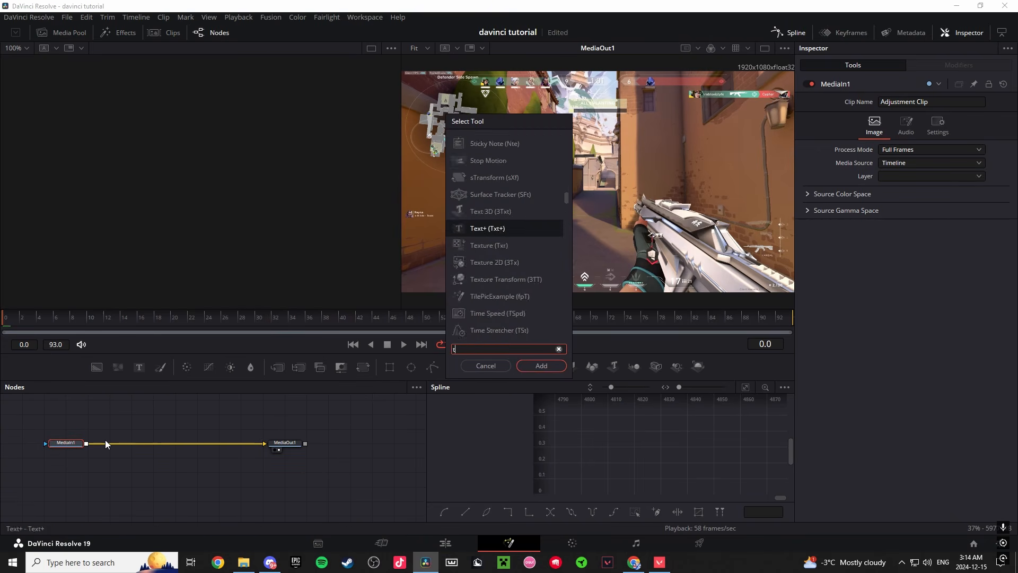
type("transform")
key("Return")
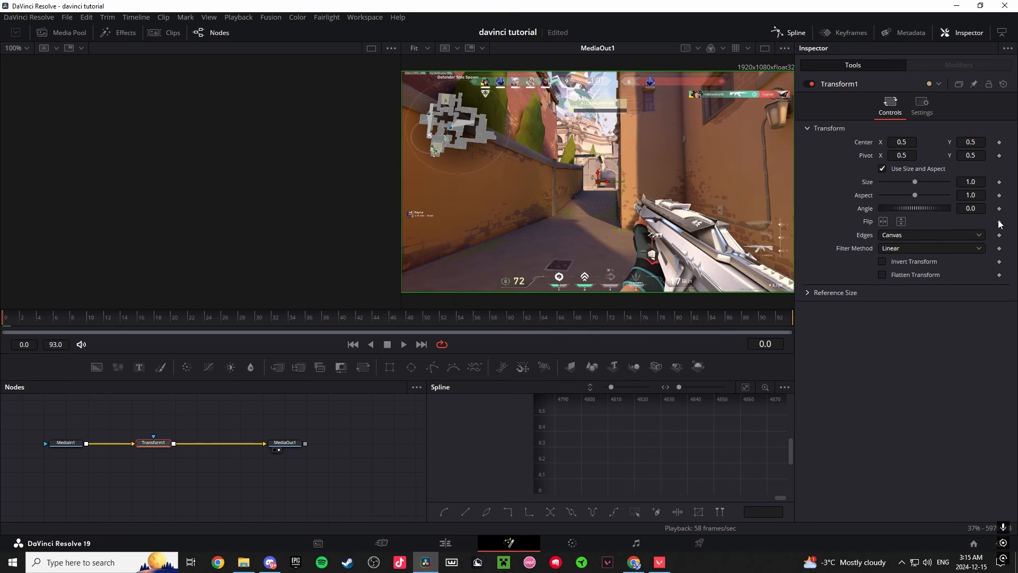
left_click(999, 182)
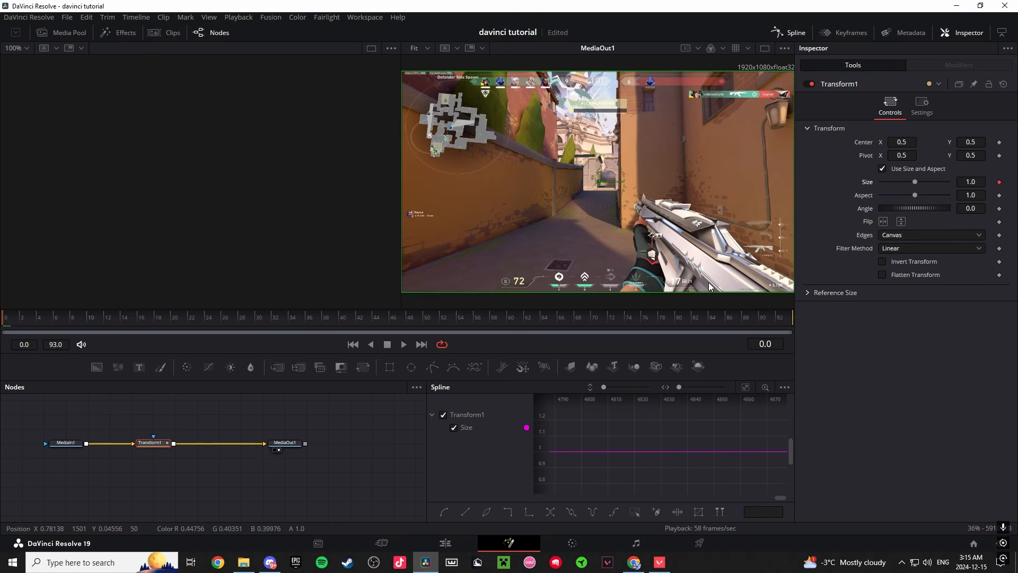
Step: Return to the Edit page, park the playhead on the marker at 01:00:03:43 and reopen the V4 adjustment clip in Fusion
left_click(445, 542)
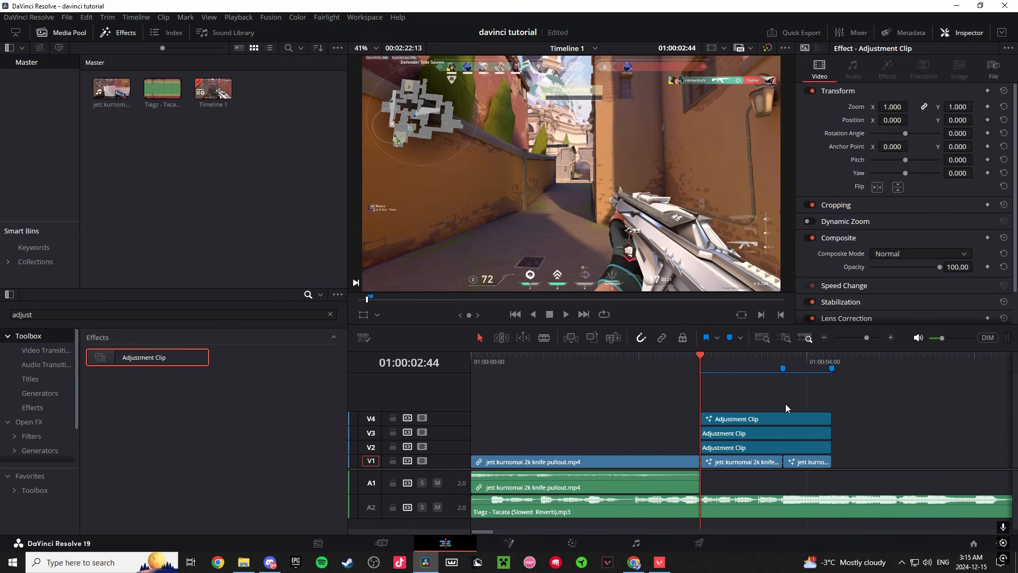
left_click_drag(779, 354, 781, 359)
key("Left")
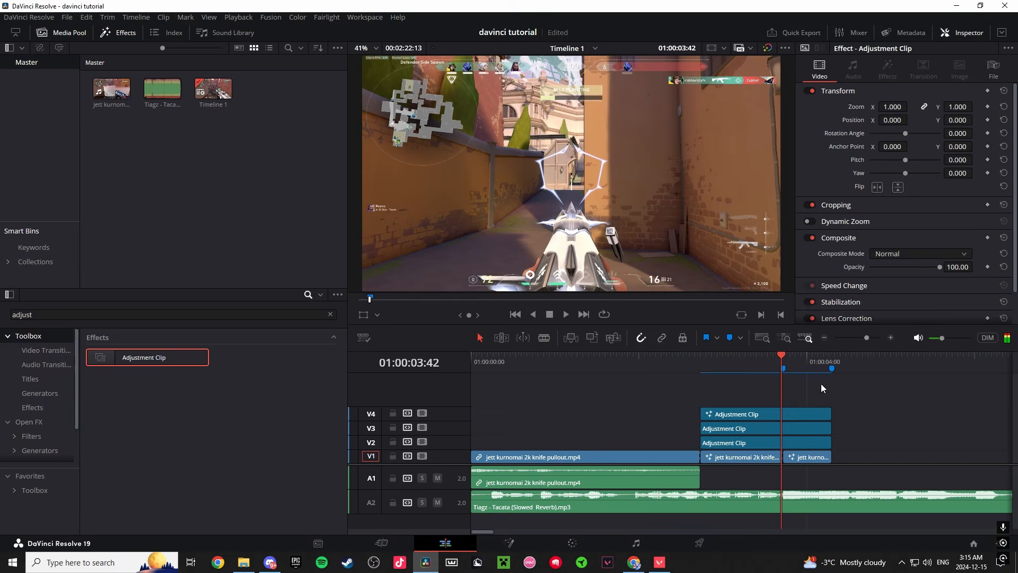
key("Right")
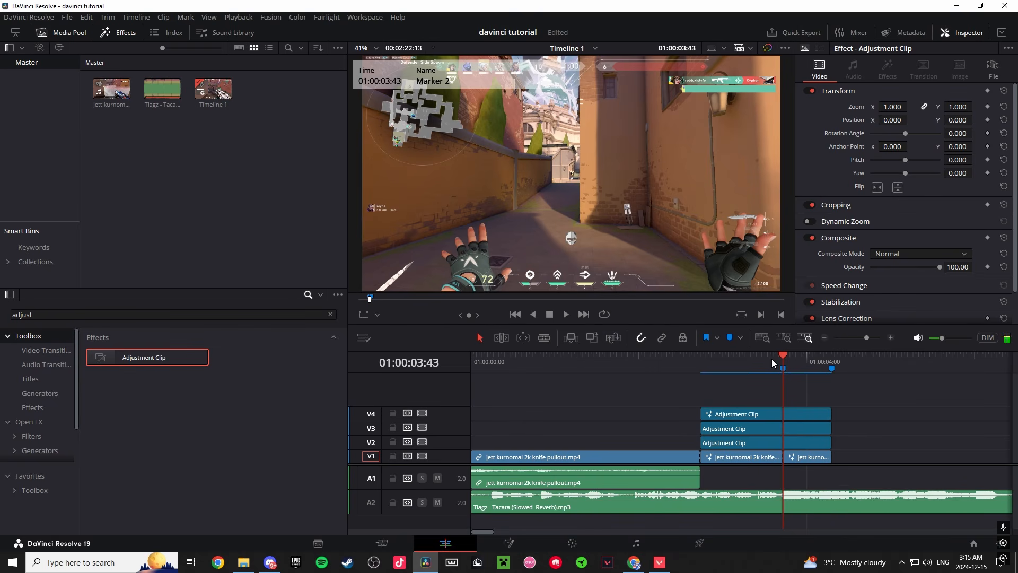
left_click_drag(772, 359, 783, 360)
right_click(785, 414)
left_click(831, 354)
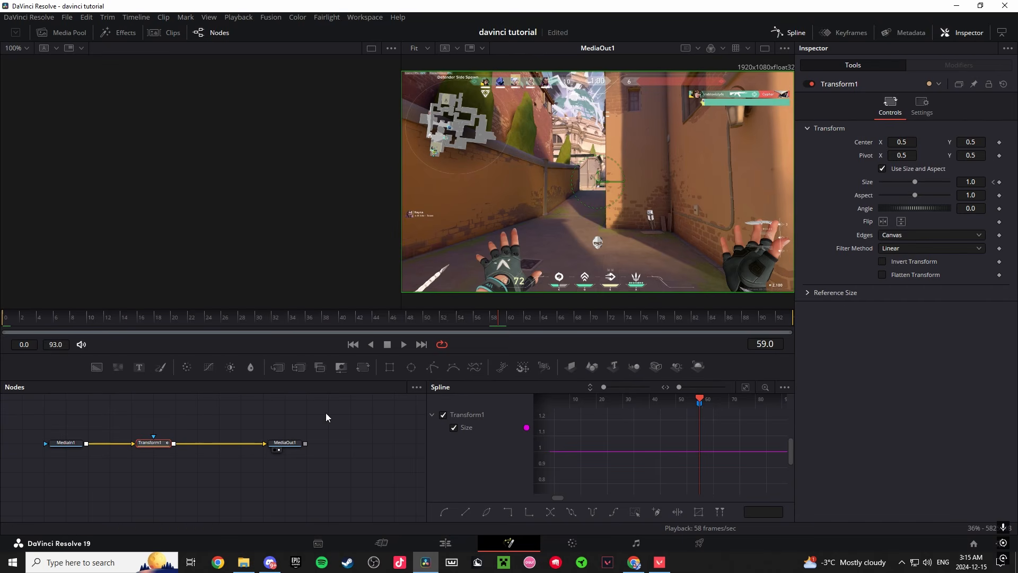
Step: Keyframe the Transform node's Size at 1.5 on frame 59
left_click(152, 443)
left_click(999, 182)
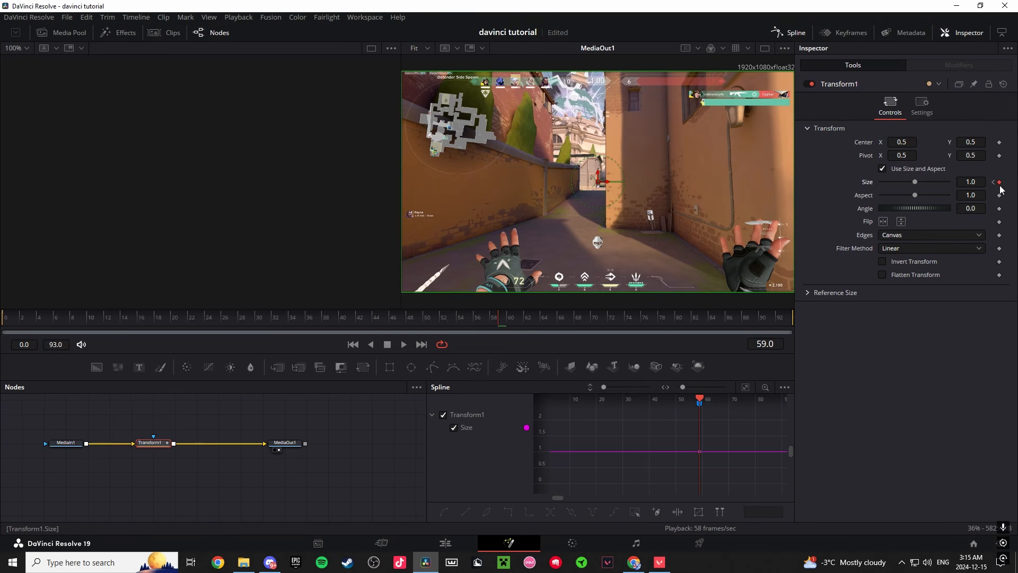
left_click(980, 184)
key("Tab")
Step: Keyframe the Transform's Size at 1.0 on the last frame, 93, and scrub through the zoom
left_click_drag(506, 326, 790, 317)
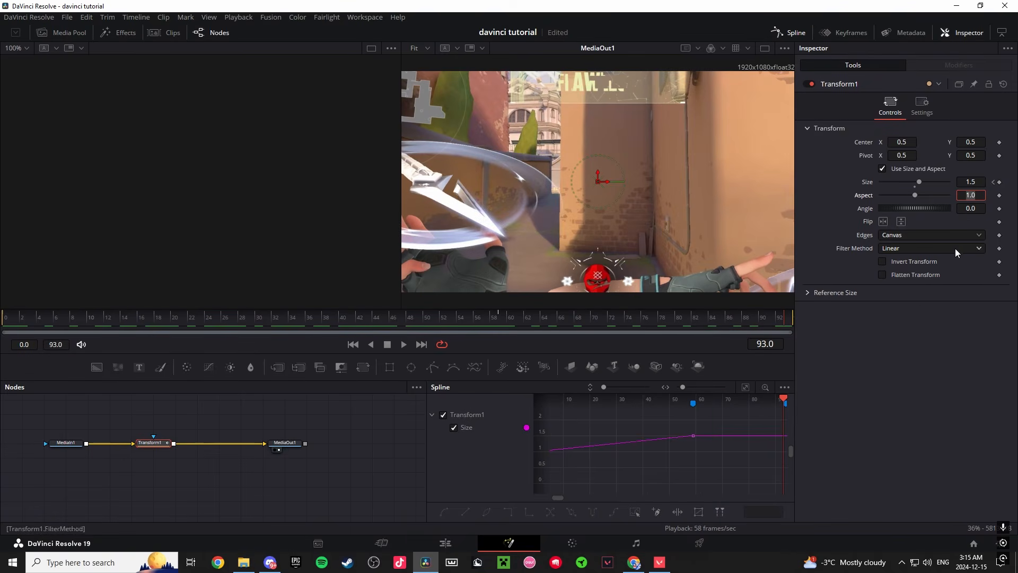
left_click(982, 182)
type("1")
key("Tab")
left_click(906, 348)
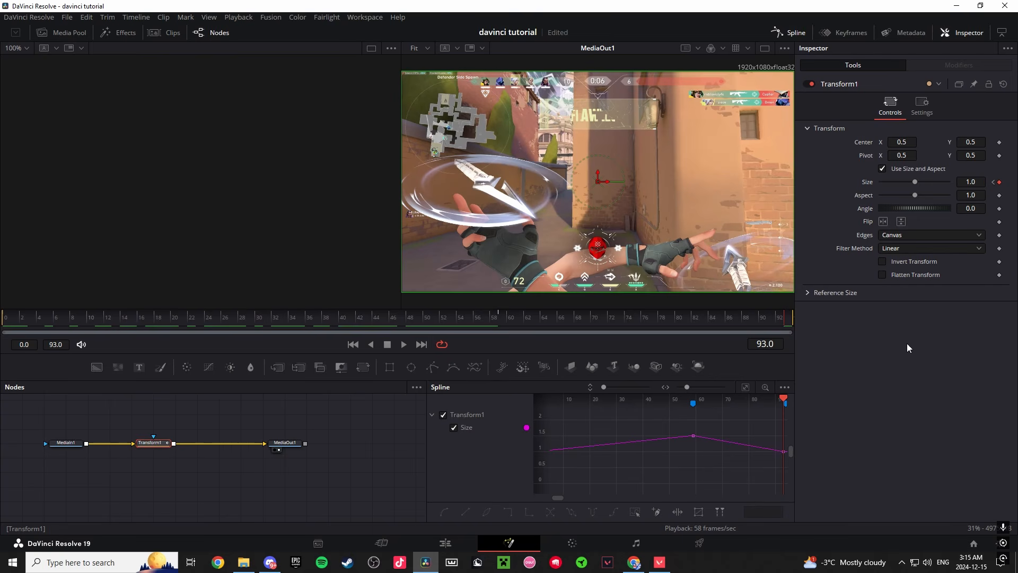
left_click_drag(576, 321, 965, 295)
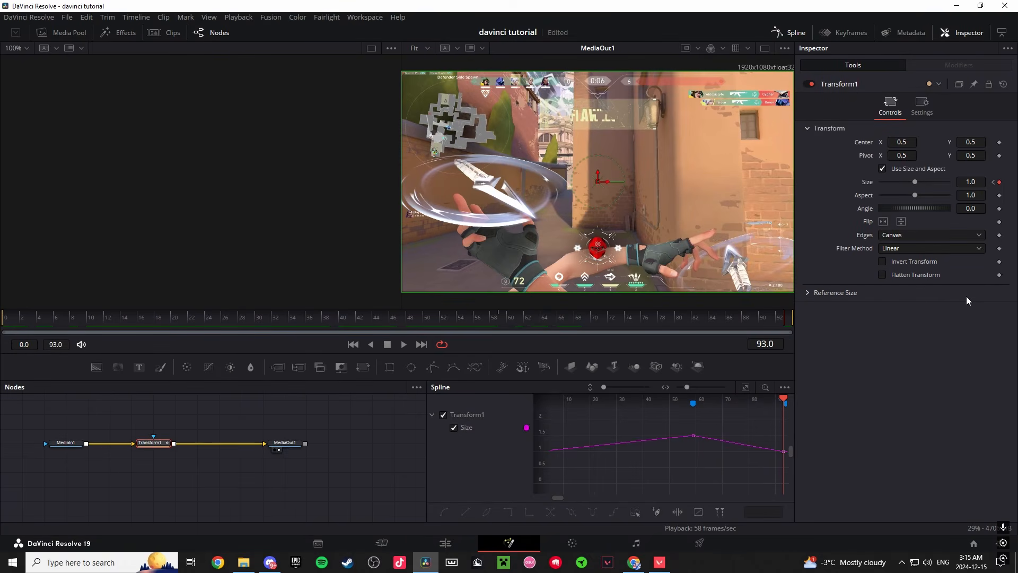
Step: Fit the Size spline in view, smooth all of its keyframes and save the project
left_click(746, 387)
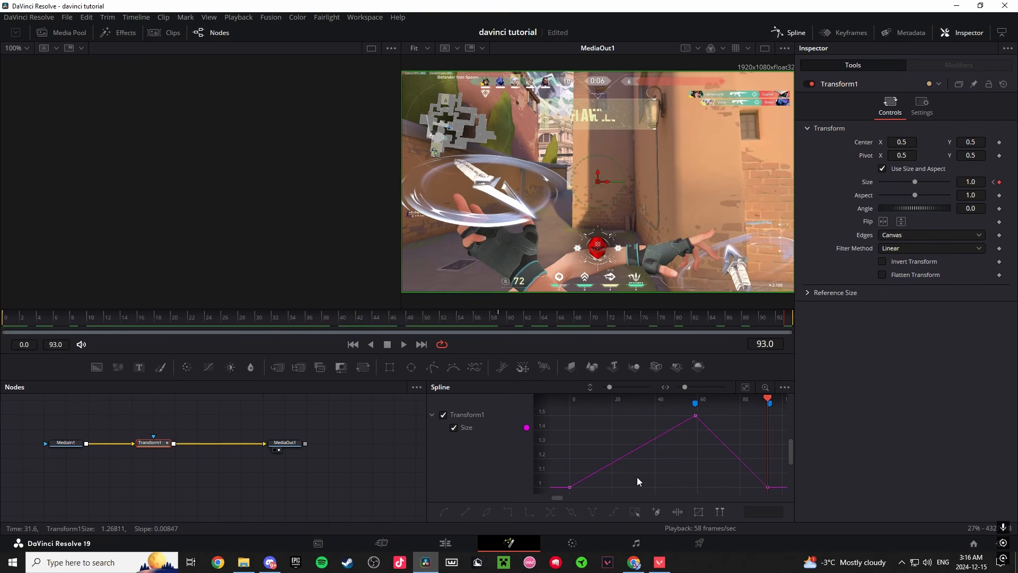
key("ctrl+a")
key("s")
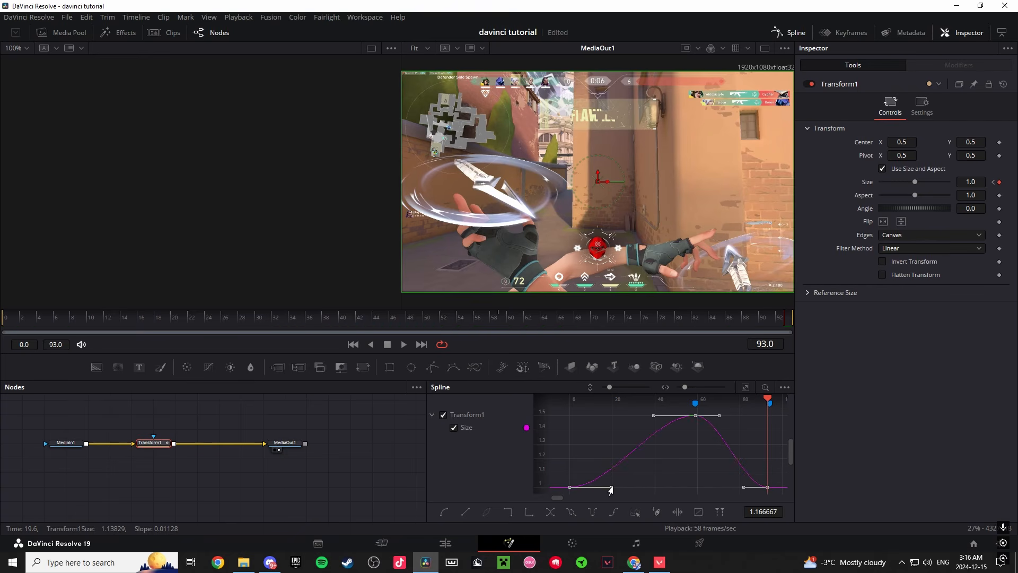
left_click(610, 490)
key("ctrl+s")
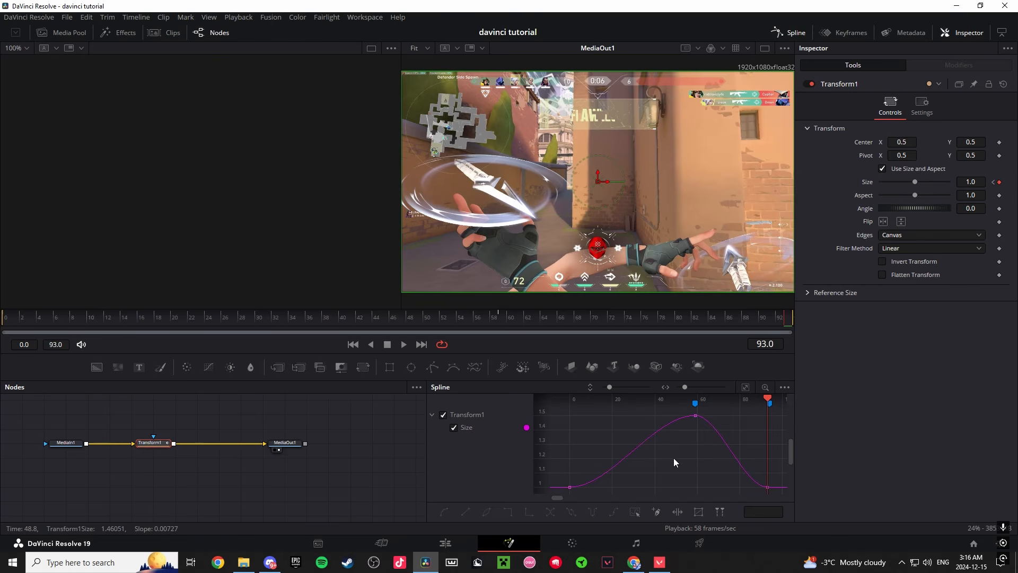
Step: Scrub the zoom, try a steeper Size rise into the middle keyframe by reshaping its incoming handles, and play it
left_click_drag(285, 321, 3, 318)
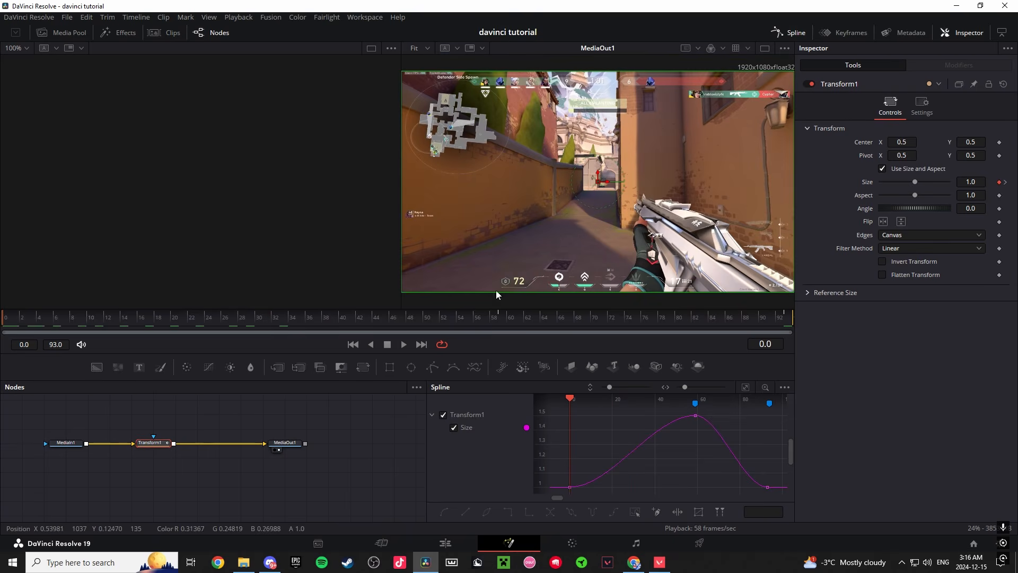
left_click_drag(135, 323, 507, 311)
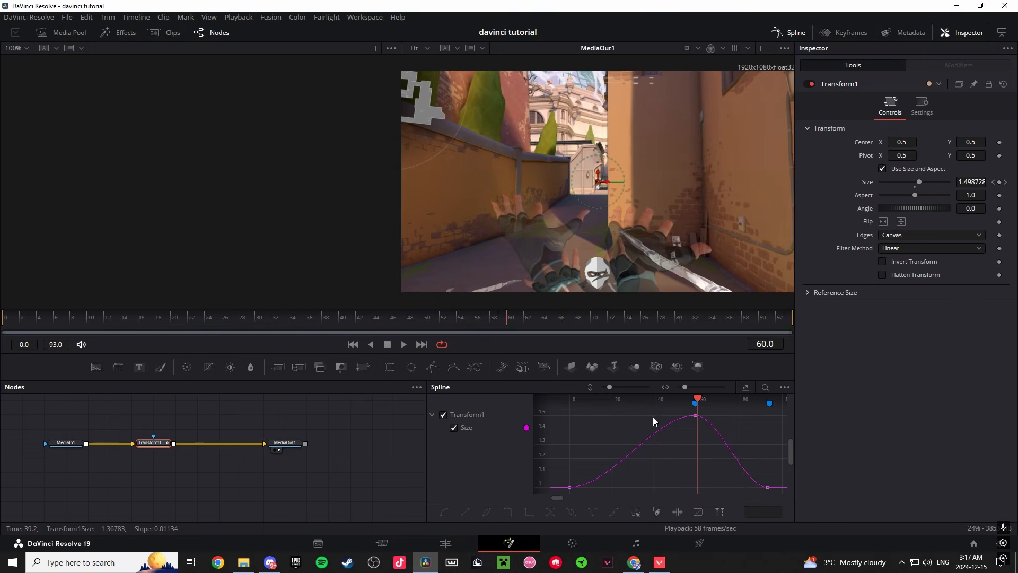
left_click(695, 415)
left_click_drag(653, 416, 678, 473)
left_click_drag(613, 486, 665, 486)
key("space")
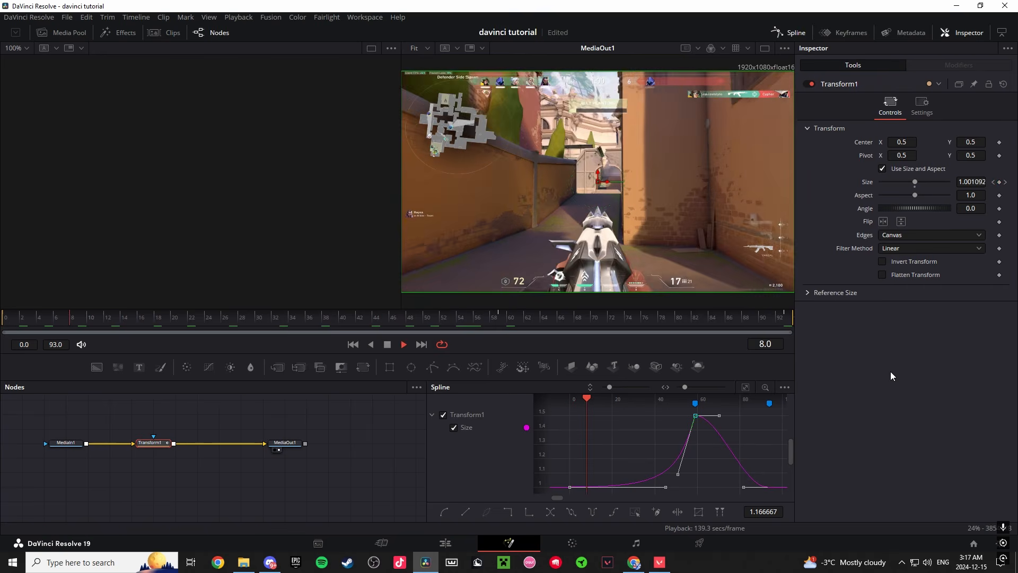
key("space")
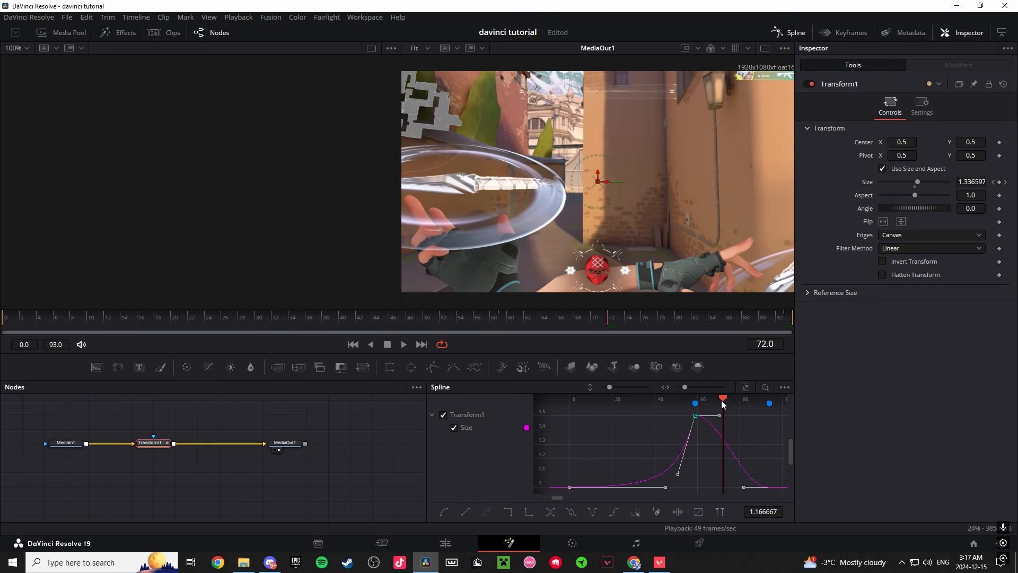
Step: Undo the handle changes on the rising part of the Size curve
left_click(693, 461)
key("ctrl+z")
key("ctrl+z")
key("ctrl+z")
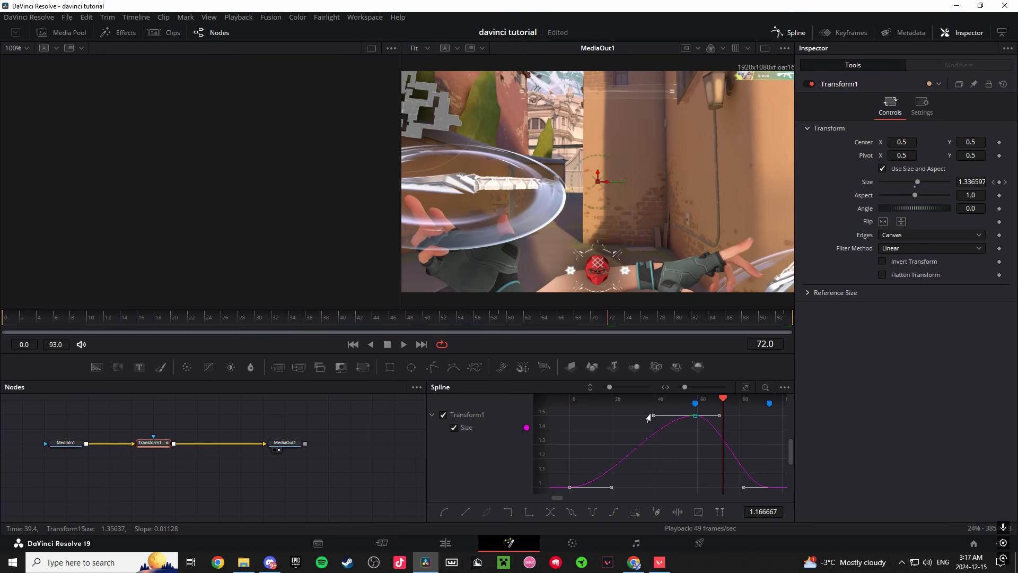
Step: Try a fast-starting Size rise by reshaping the first keyframe's and the middle keyframe's incoming handles, and play it from the start
left_click_drag(650, 419, 623, 421)
left_click_drag(613, 488, 603, 431)
left_click(475, 324)
key("Home")
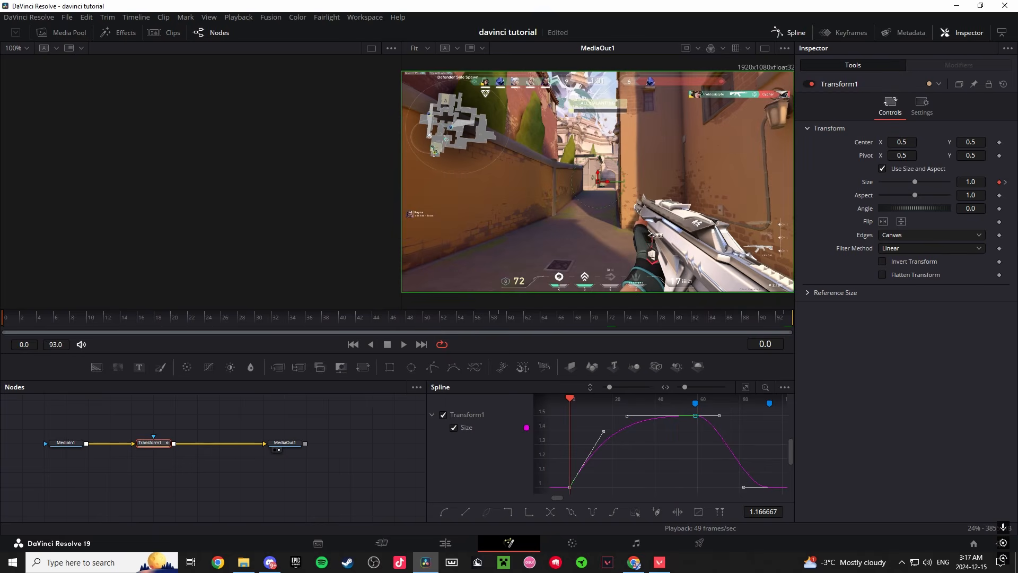
key("space")
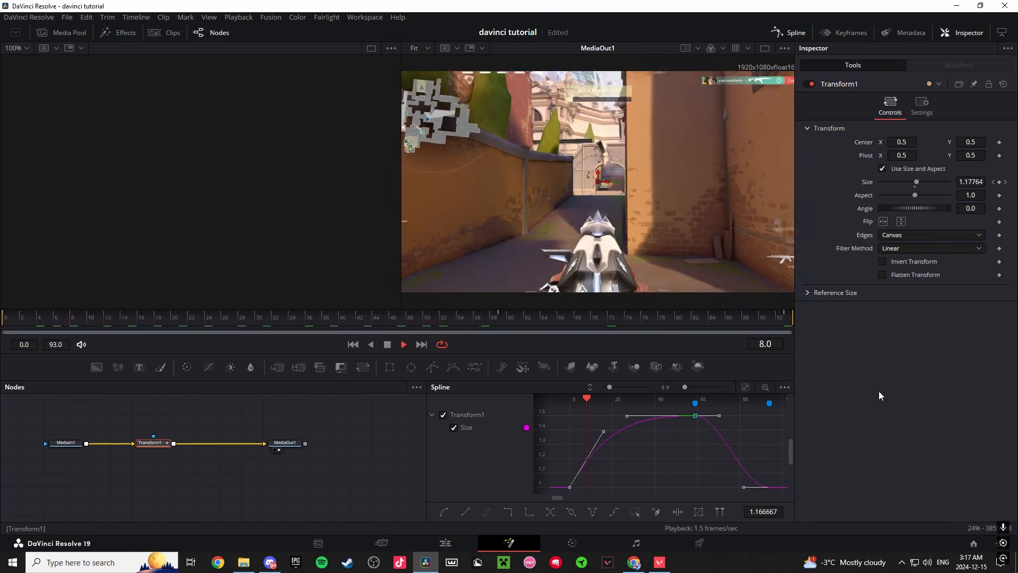
key("space")
left_click(692, 446)
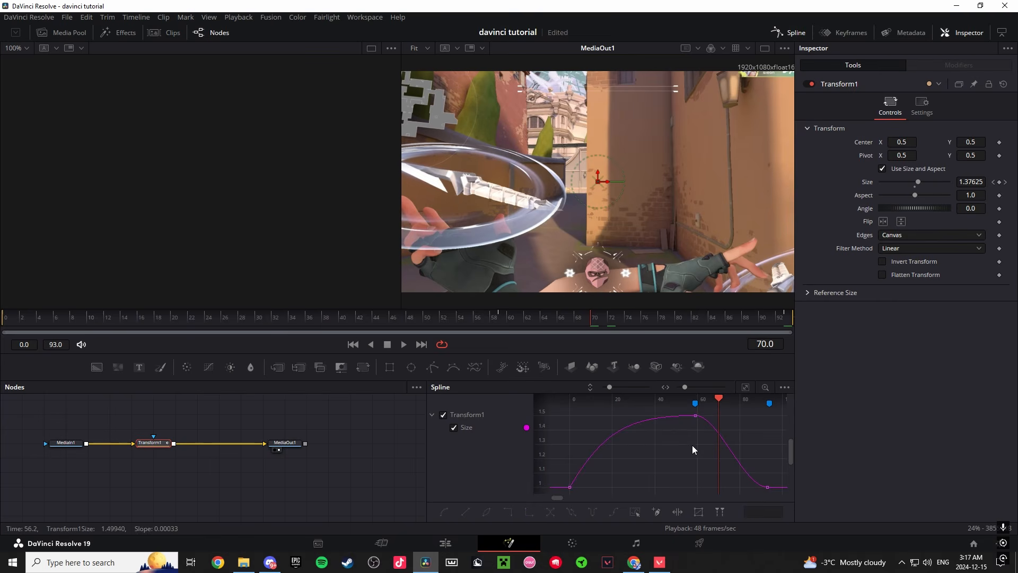
Step: Try a Size drop that starts slowly and ends steeply by reshaping the handles after the middle keyframe, and play it
left_click_drag(494, 319, 503, 320)
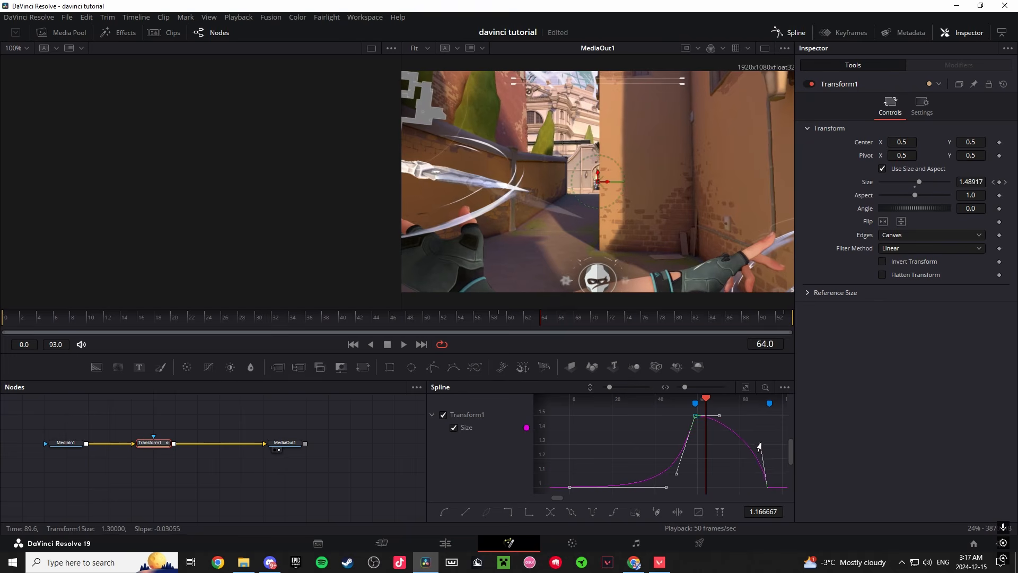
left_click_drag(759, 445, 748, 430)
left_click_drag(418, 316, 2, 321)
key("space")
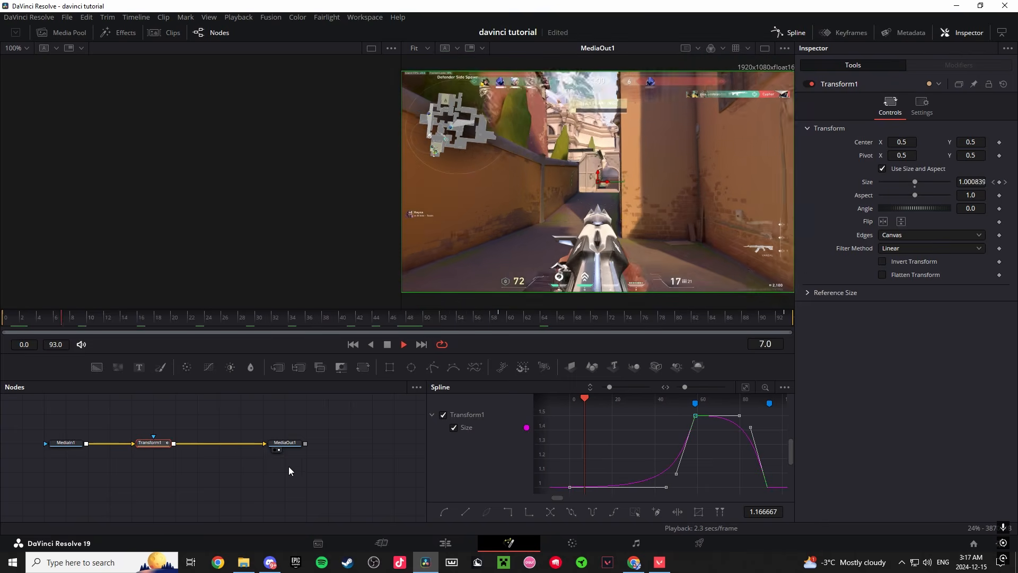
left_click(358, 476)
key("space")
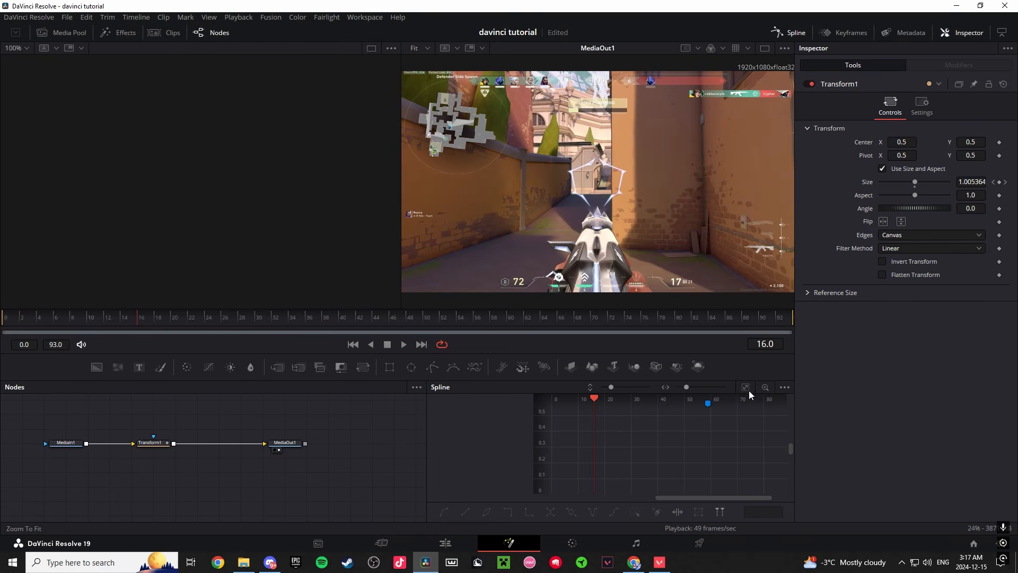
Step: Reshape the handles after the Transform's middle Size keyframe into a fast drop that eases out, and play the zoom from the start
left_click(159, 443)
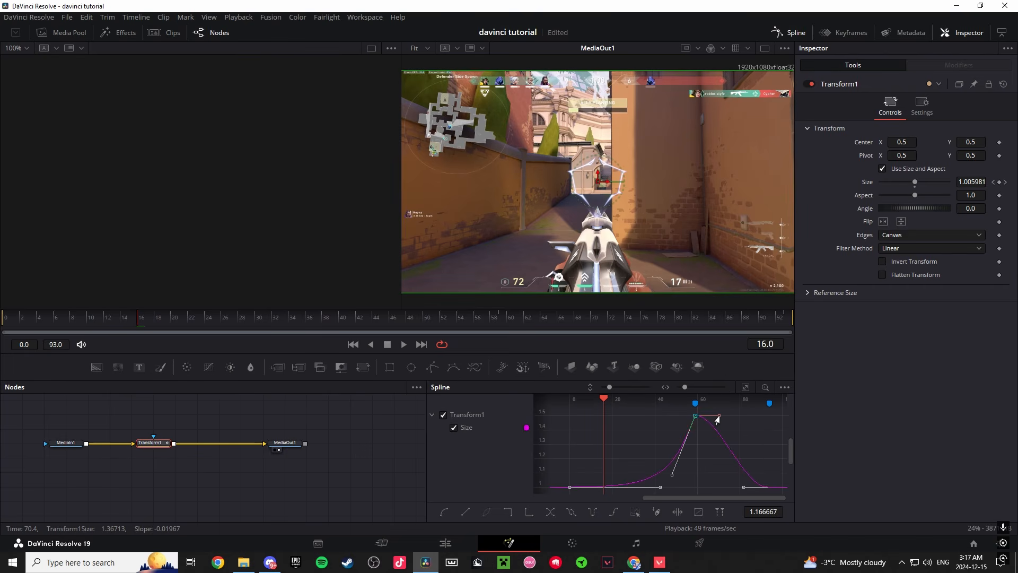
left_click_drag(717, 420, 703, 483)
left_click(718, 487)
left_click(736, 466)
left_click_drag(637, 318, 3, 332)
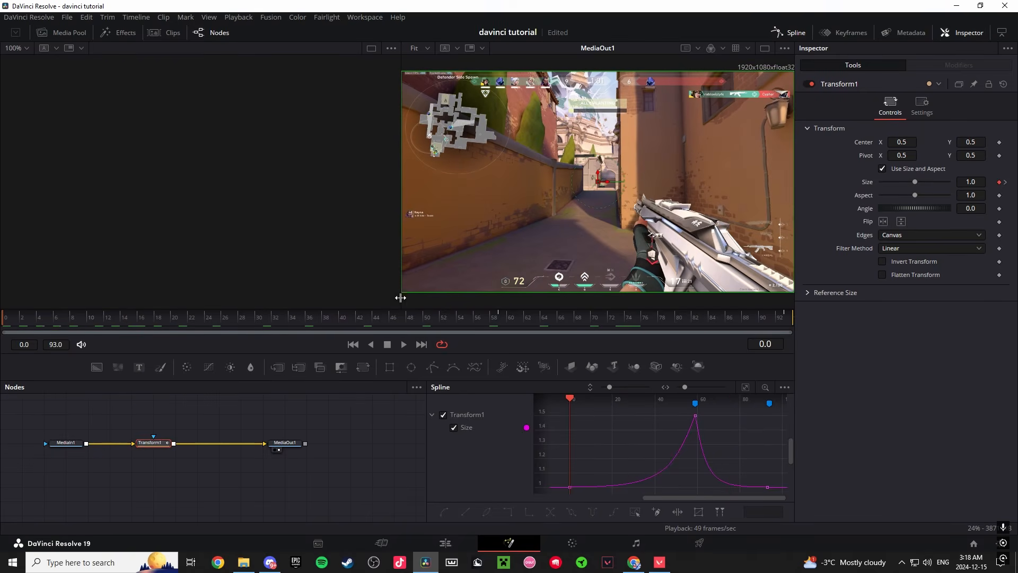
key("space")
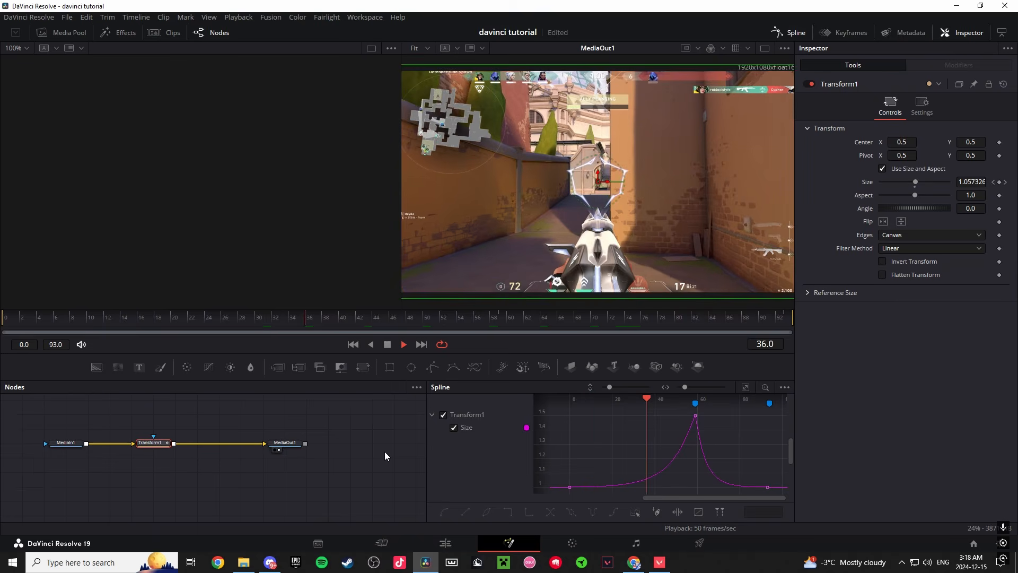
key("space")
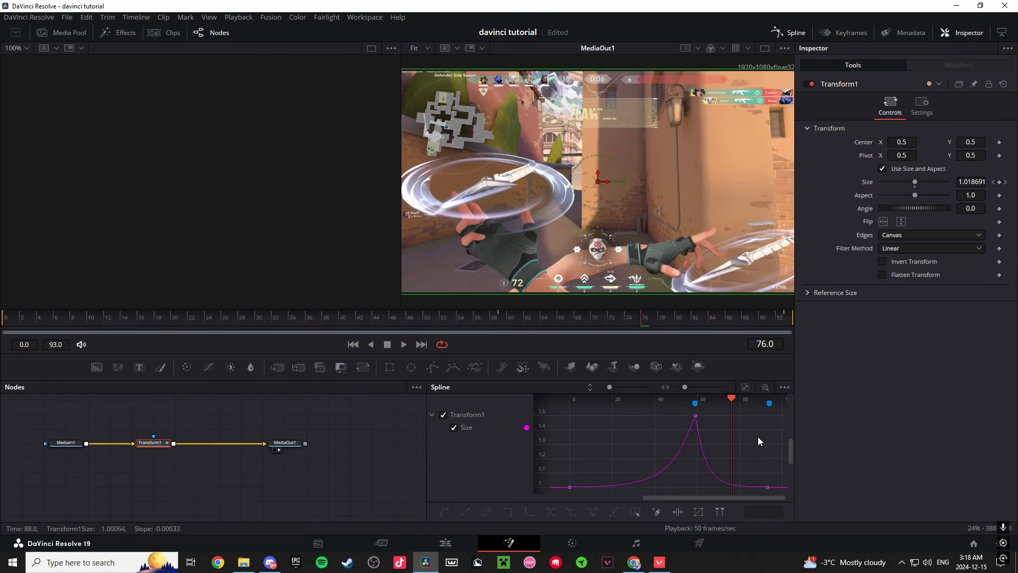
Step: Enable Motion Blur on the Transform with a higher Quality, and play the result on the Edit page
left_click(919, 110)
left_click(911, 240)
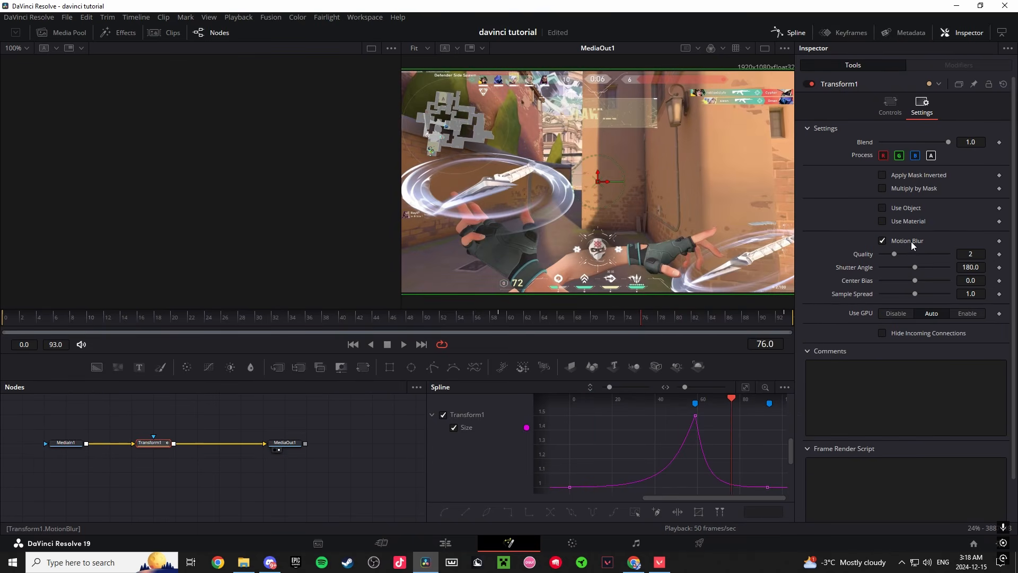
left_click(941, 255)
left_click(446, 543)
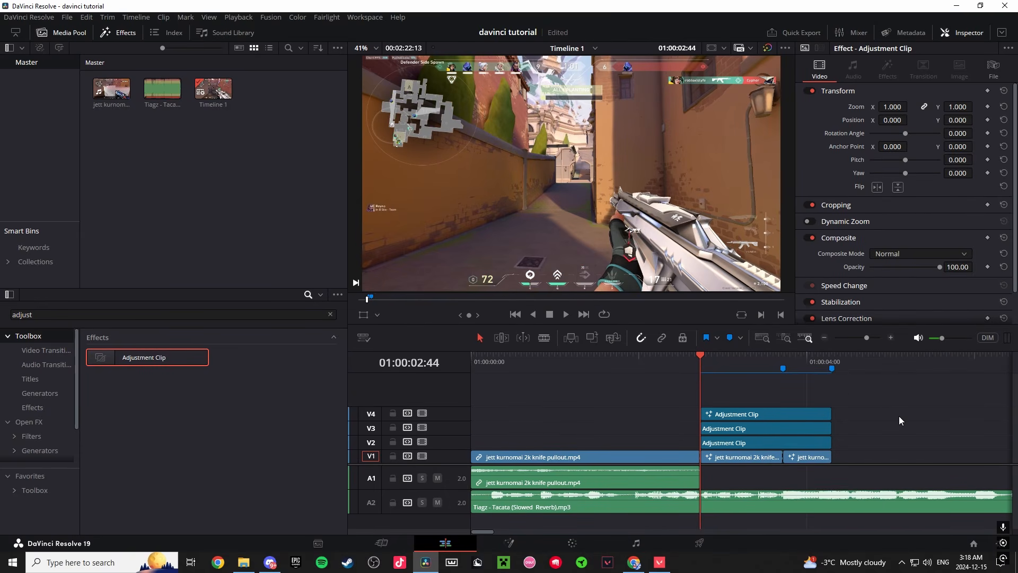
key("space")
key("space")
Step: Open the V3 adjustment clip in Fusion, add a Brightness Contrast node after MediaIn1 and keyframe its Gain at 1.0 on frame 0
right_click(742, 433)
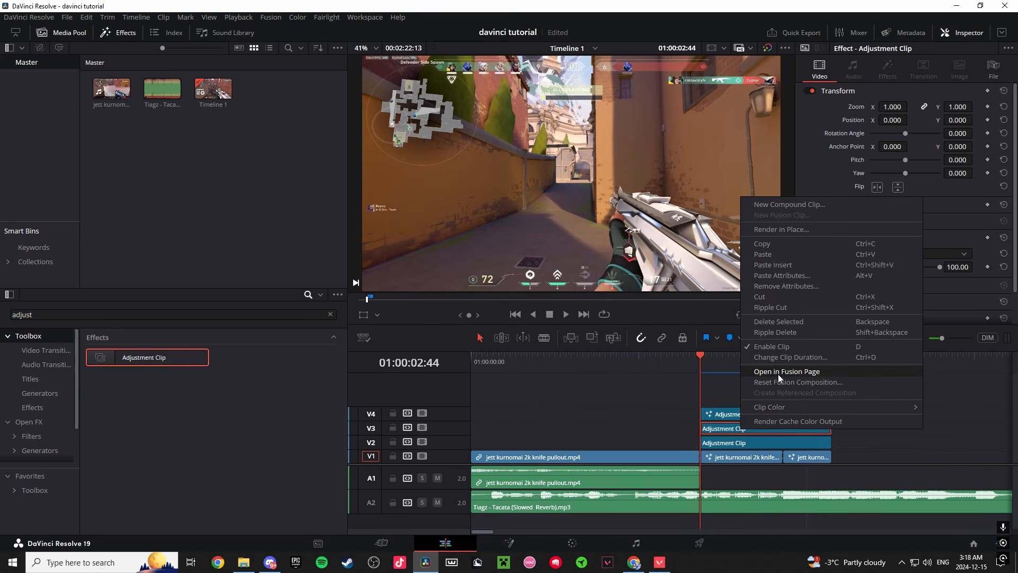
left_click(718, 385)
right_click(741, 433)
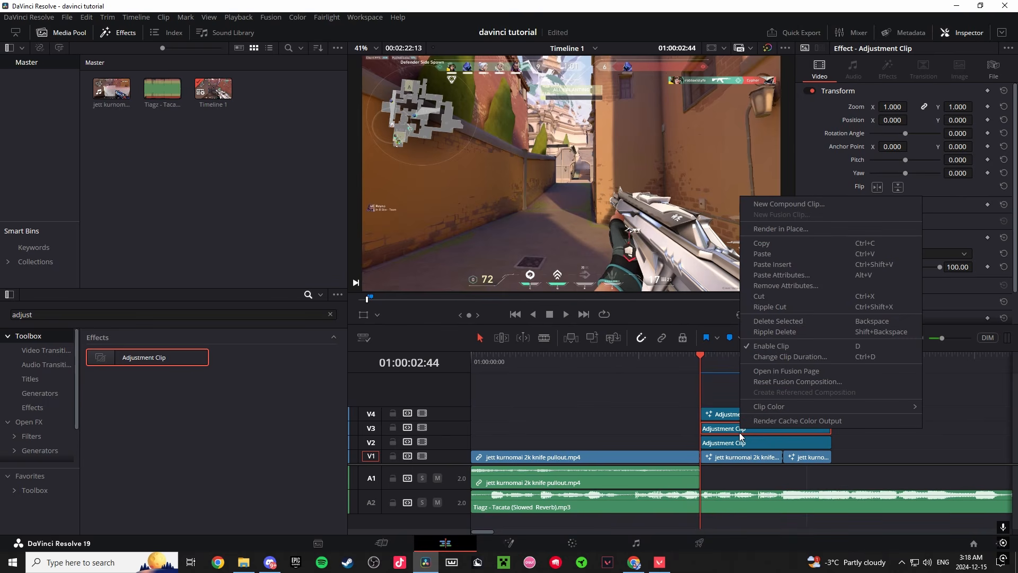
left_click(802, 370)
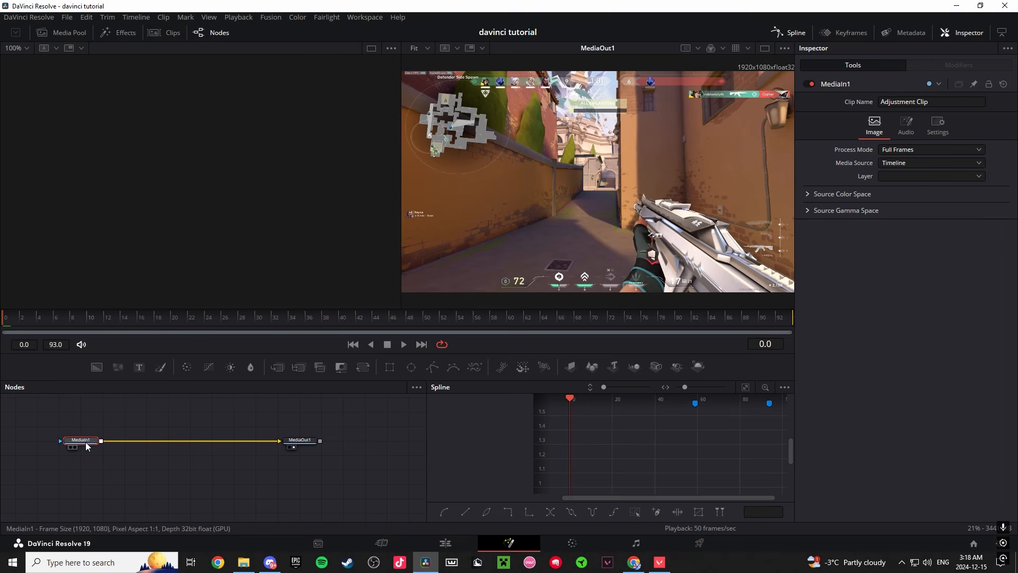
key("shift+space")
type("brightn")
key("Return")
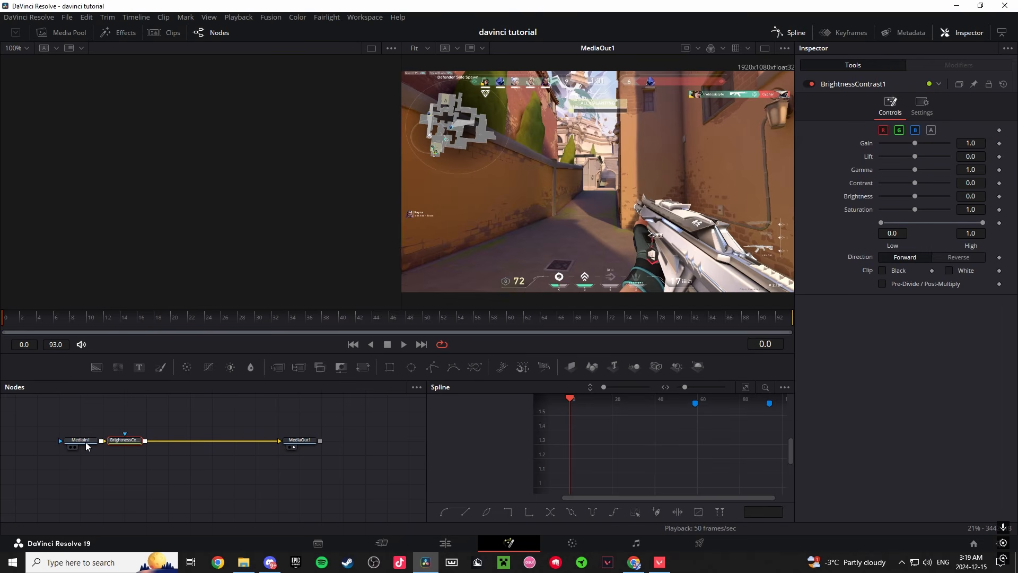
left_click(999, 143)
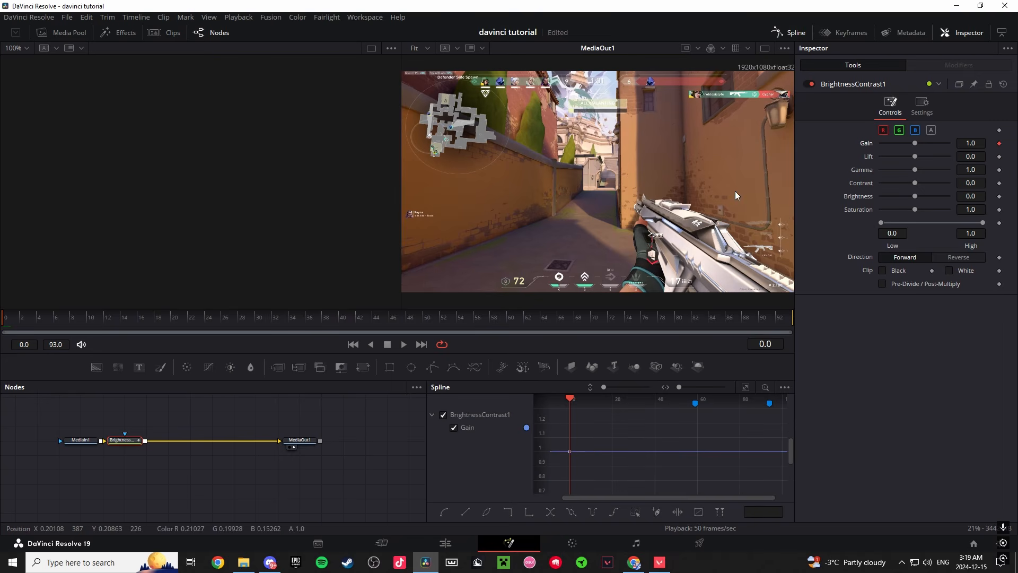
Step: Move the Edit timeline to Marker 2, reopen the V3 adjustment clip in Fusion and keyframe Gain at 1.3 on frame 59
left_click(446, 542)
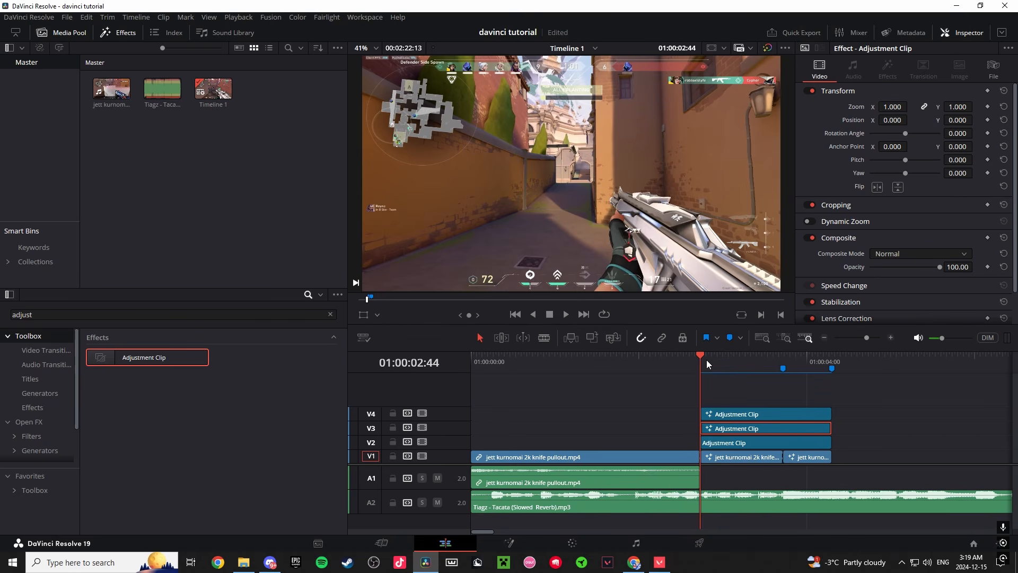
left_click(730, 395)
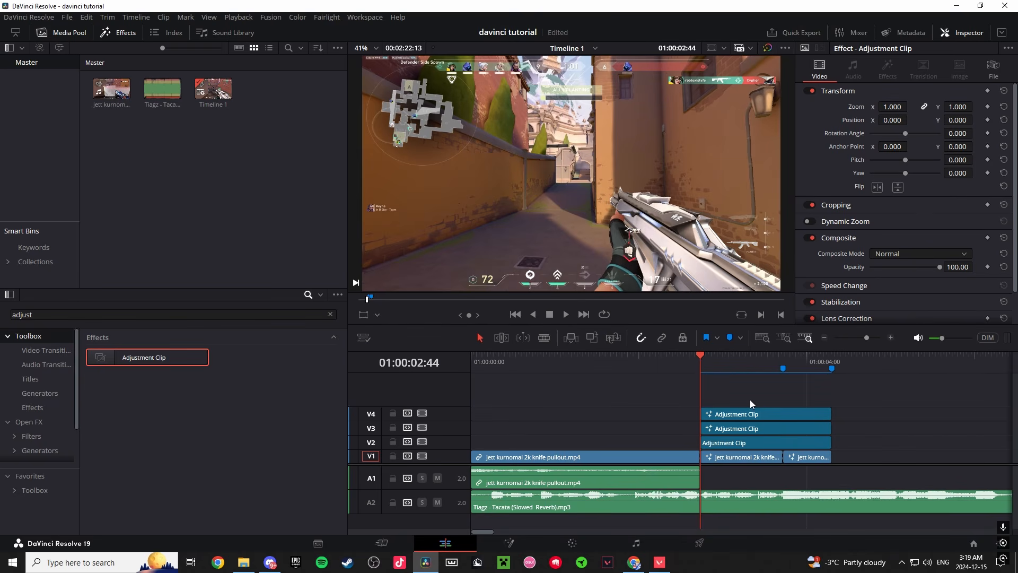
left_click_drag(712, 371, 831, 364)
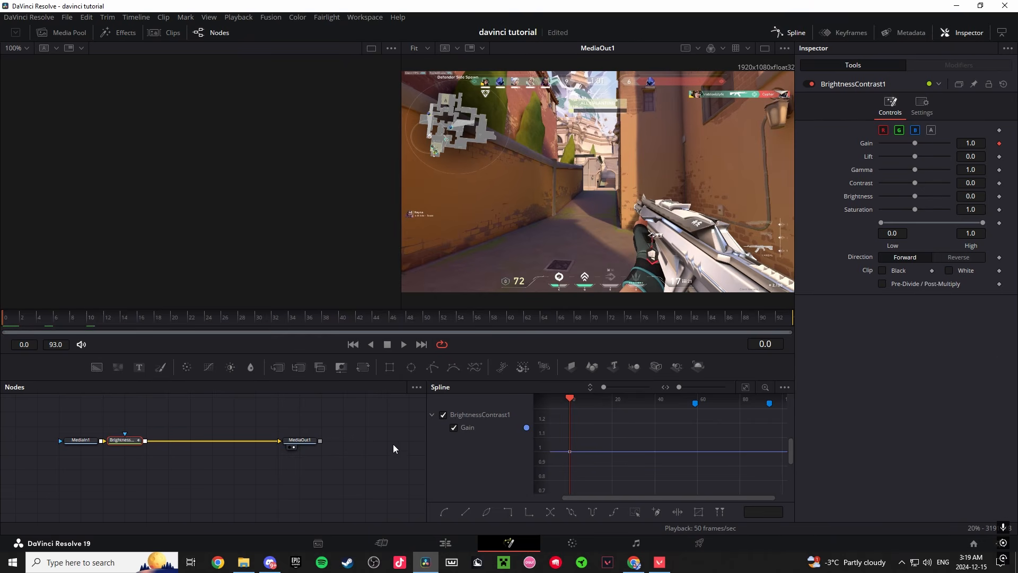
left_click(446, 542)
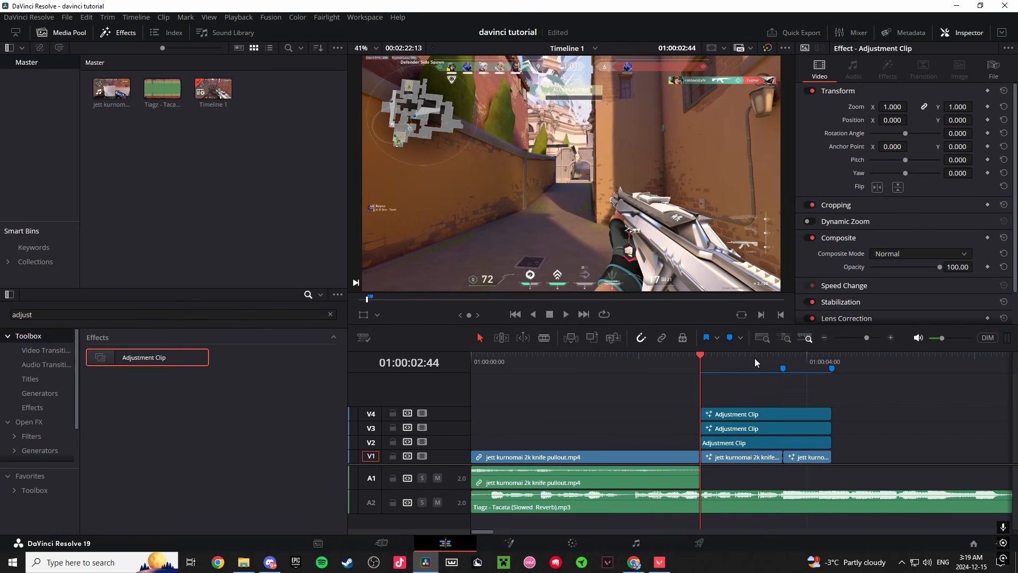
left_click(777, 358)
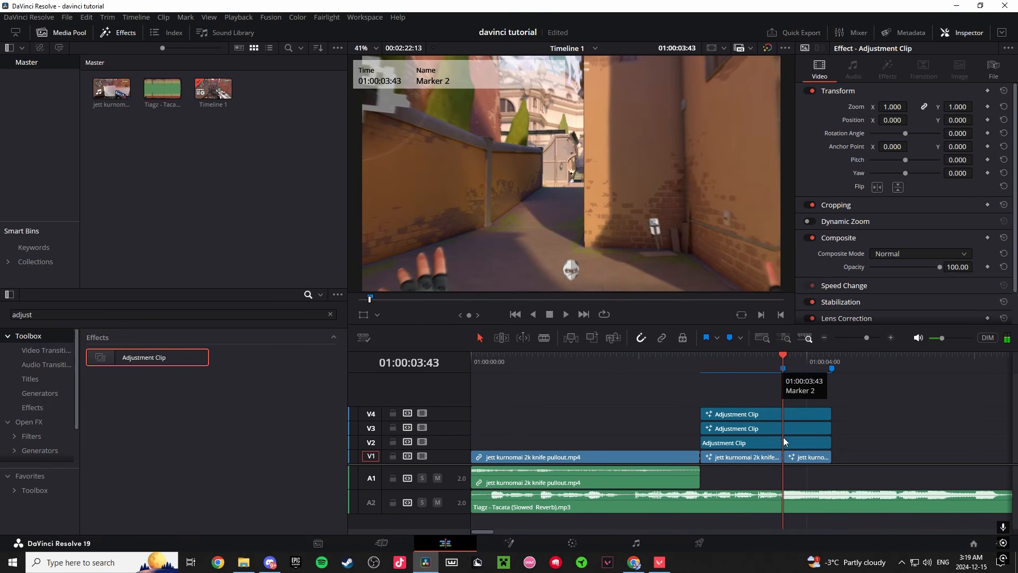
right_click(777, 425)
left_click(822, 367)
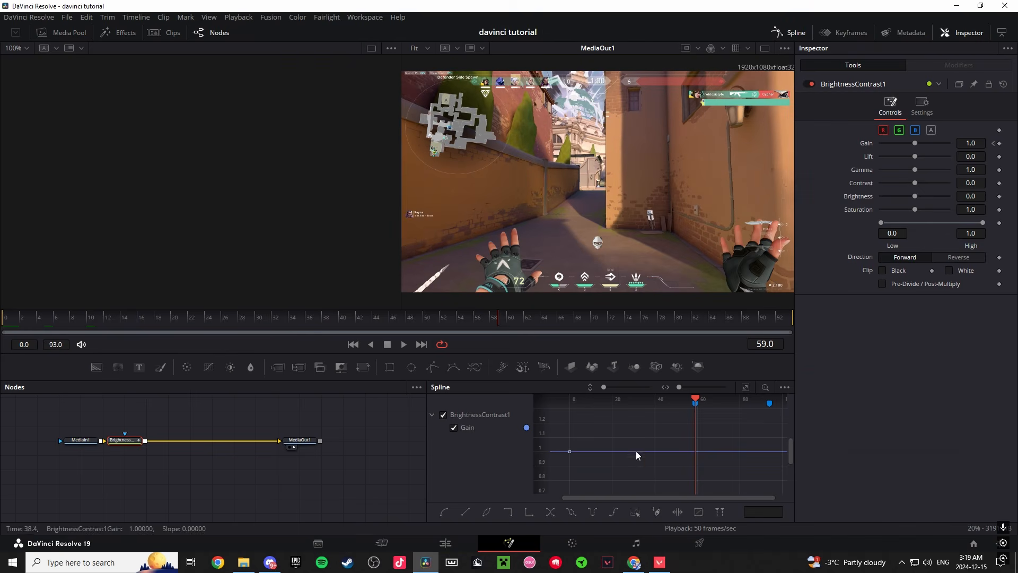
left_click(999, 143)
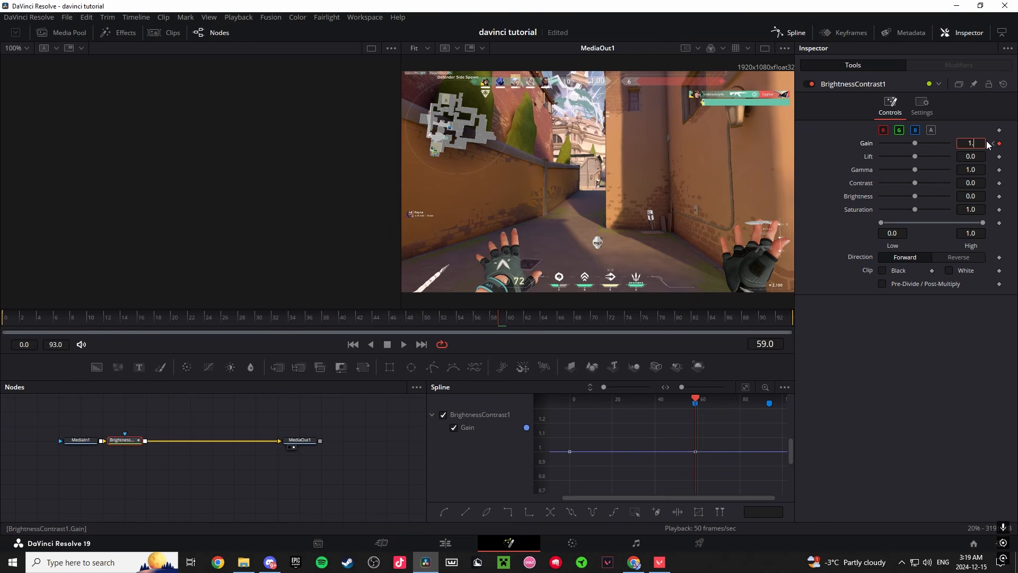
key("Tab")
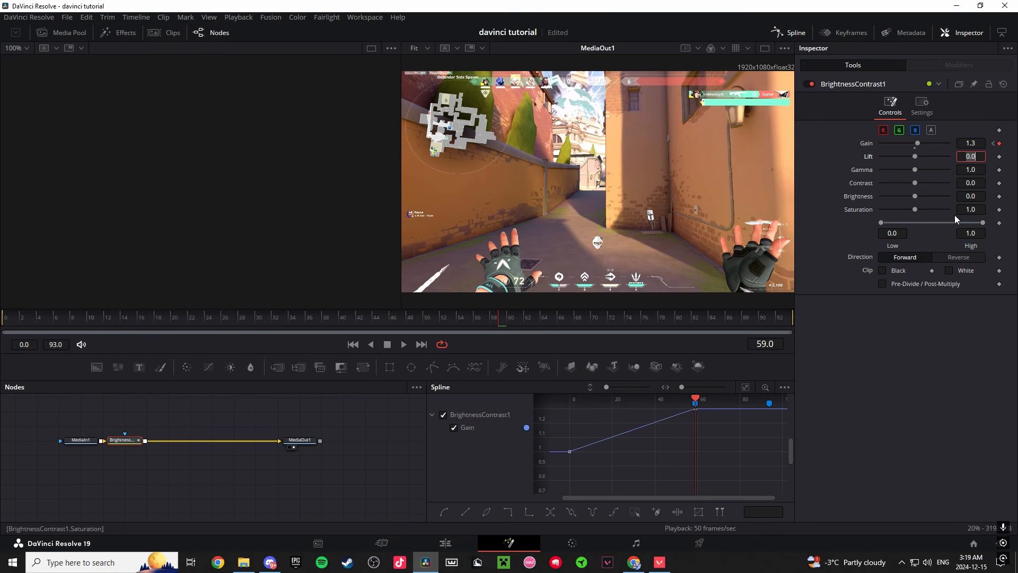
Step: Keyframe the Gain back down on the last frame, 93, and play the brightness change
left_click(784, 319)
left_click(998, 143)
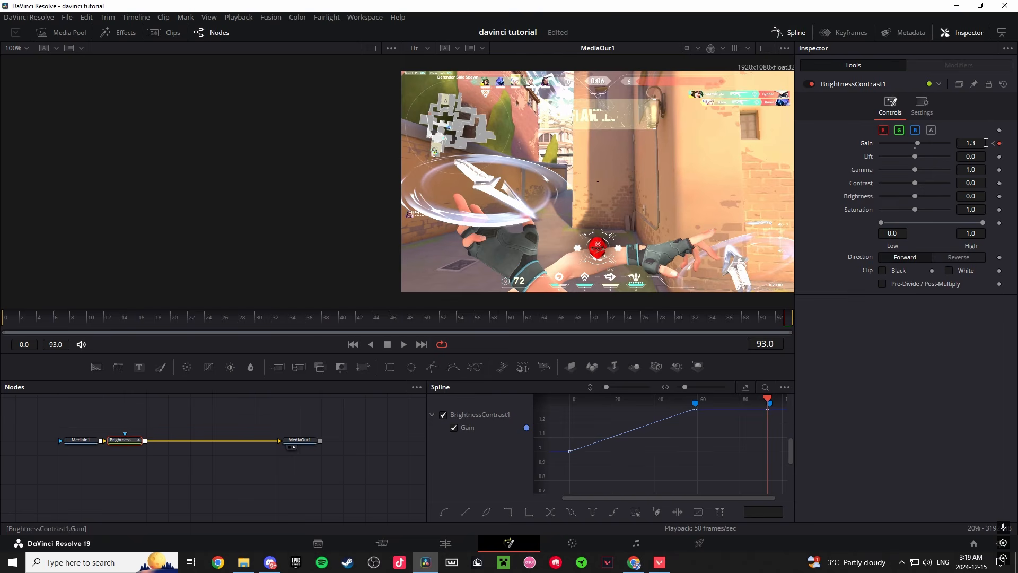
key("space")
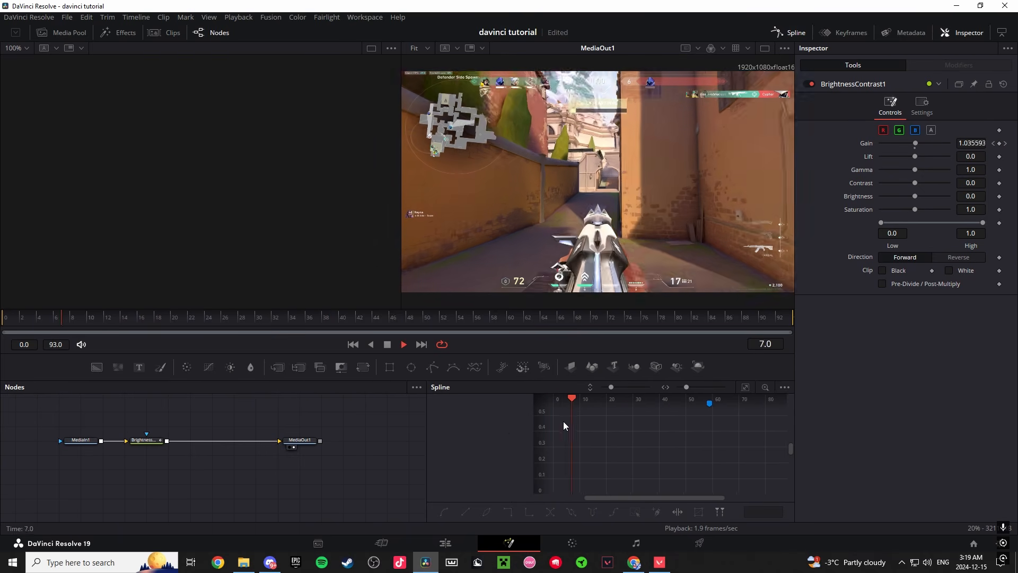
key("space")
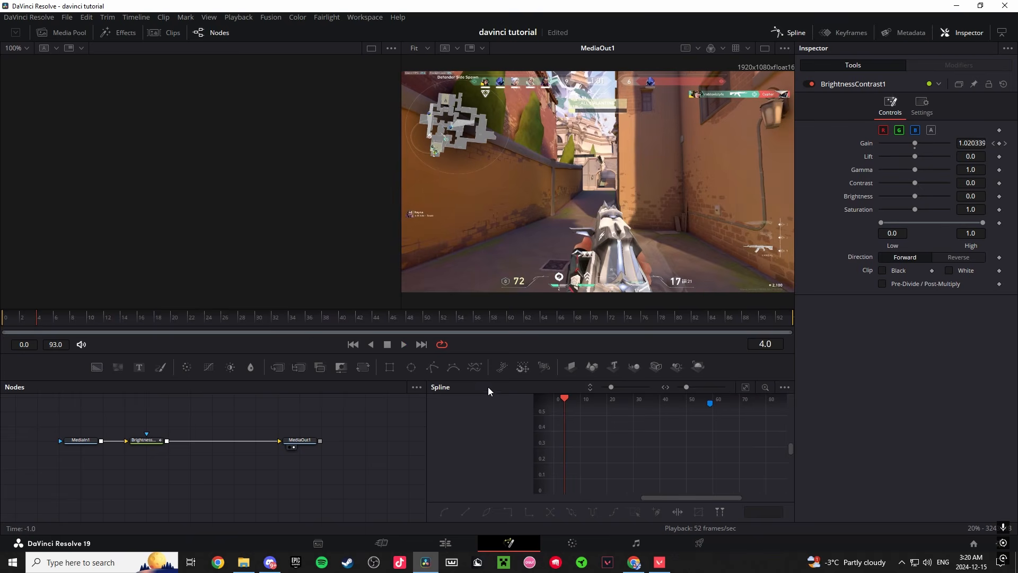
Step: Return to frame 0 and add a Defocus node after the Brightness Contrast node
left_click(145, 441)
left_click_drag(48, 319, 3, 318)
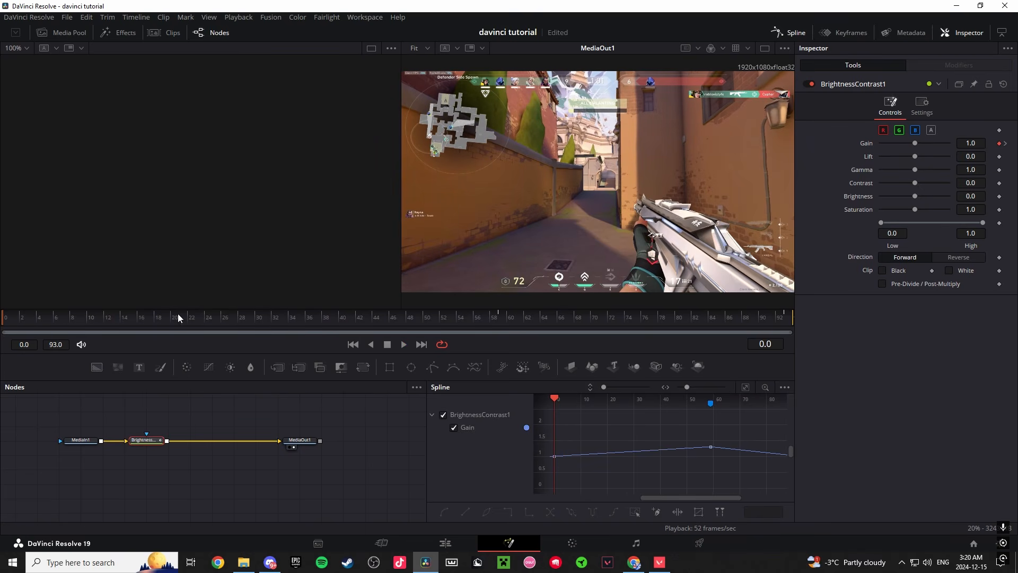
key("shift+space")
type("defoc")
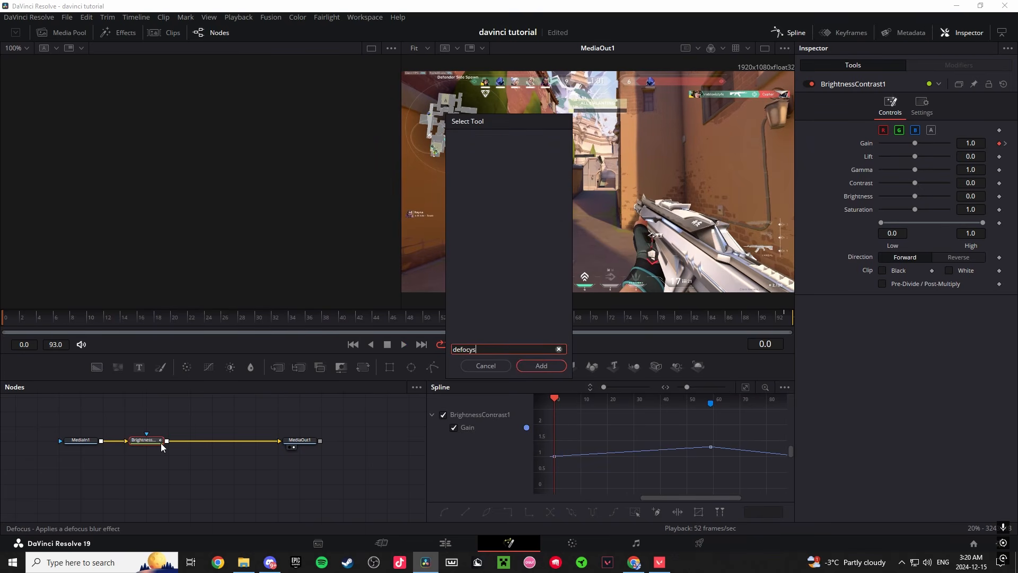
key("Return")
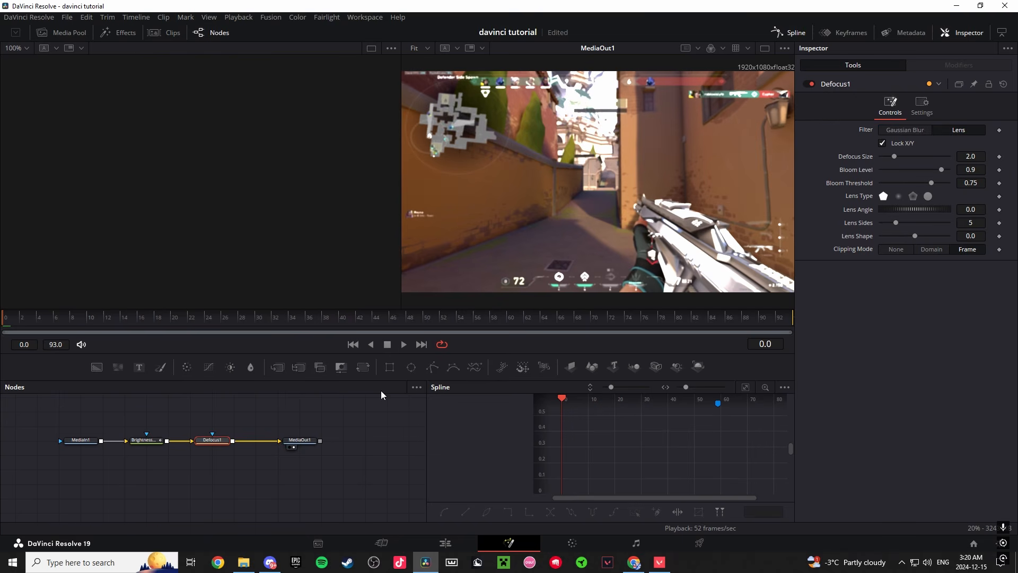
Step: Keyframe the Defocus Size at 0.0 on frame 0 and on the last frame, 93
left_click_drag(301, 325, 3, 320)
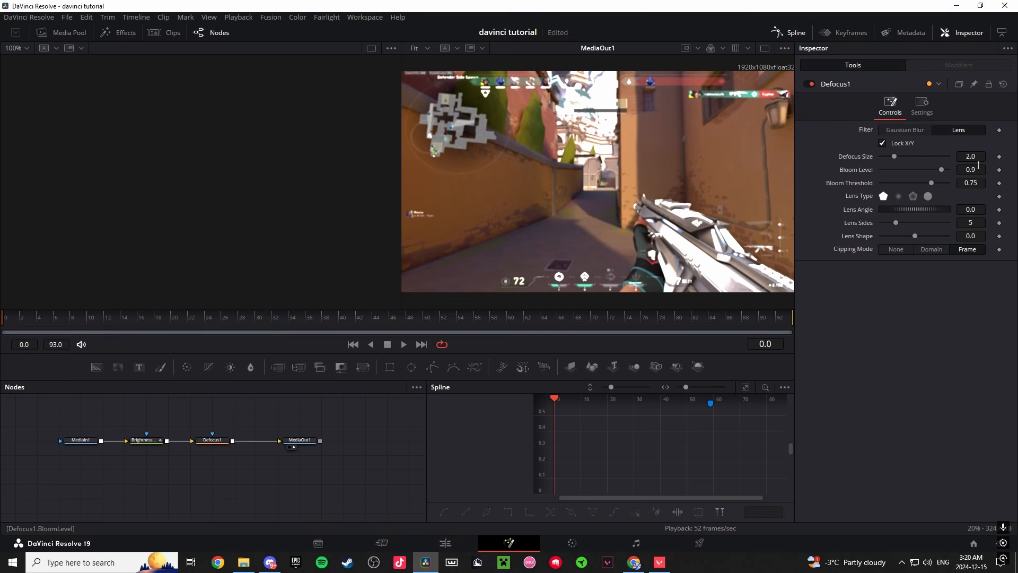
left_click(999, 156)
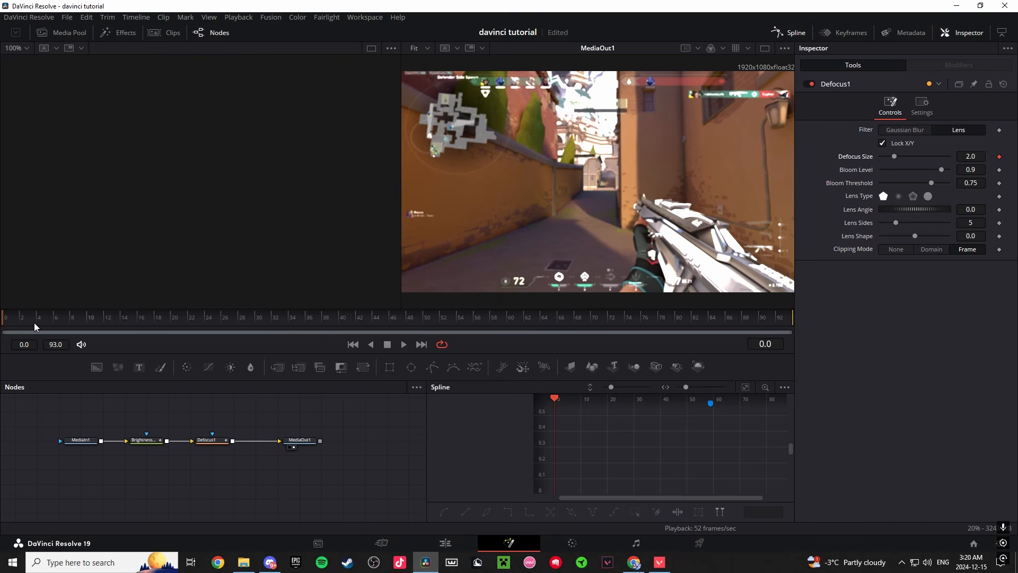
left_click_drag(894, 157, 875, 157)
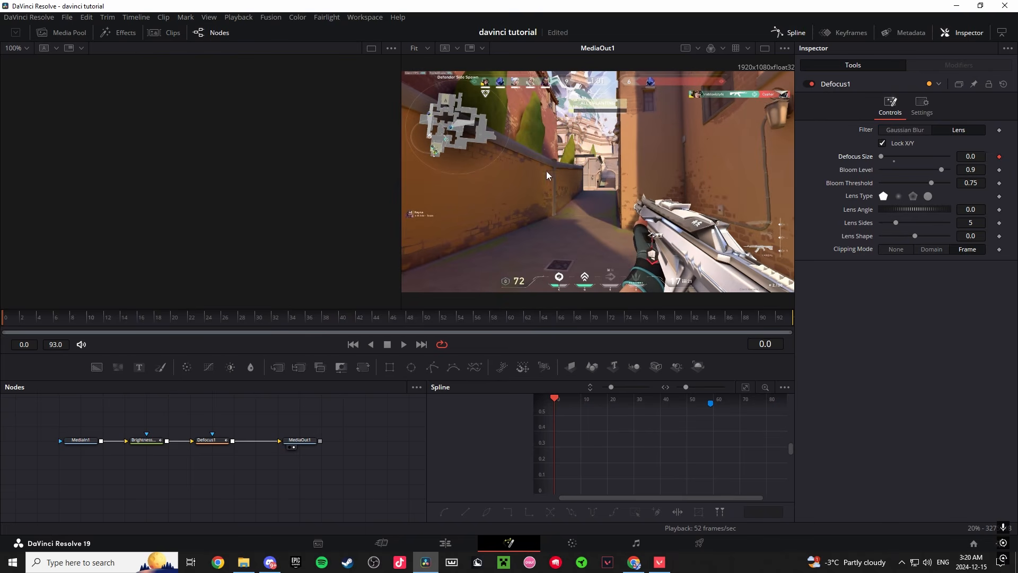
left_click_drag(548, 319, 793, 318)
left_click(999, 157)
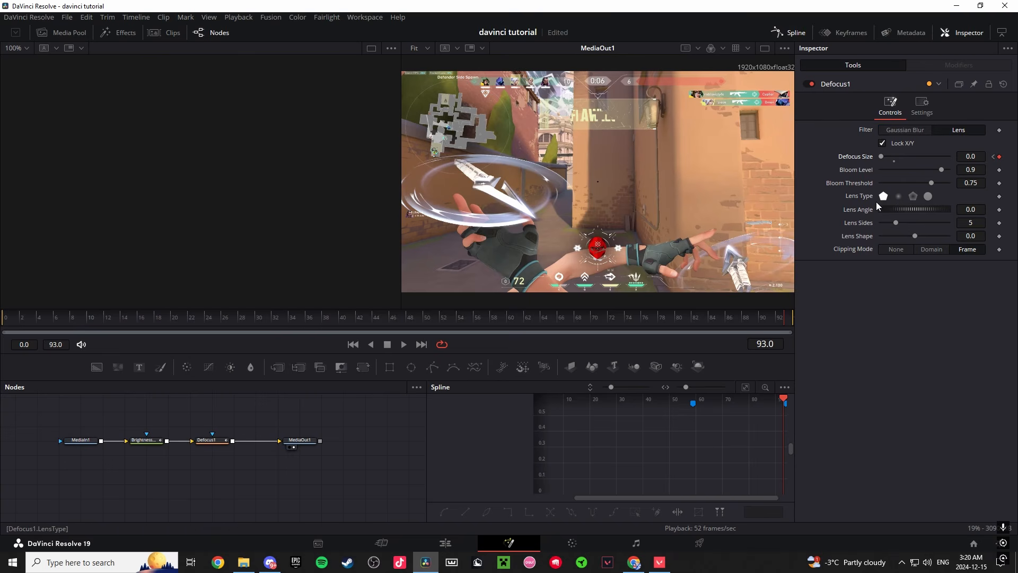
Step: Keyframe the Defocus Size at 2.0 on frame 59 and play the result from frame 0
left_click(147, 439)
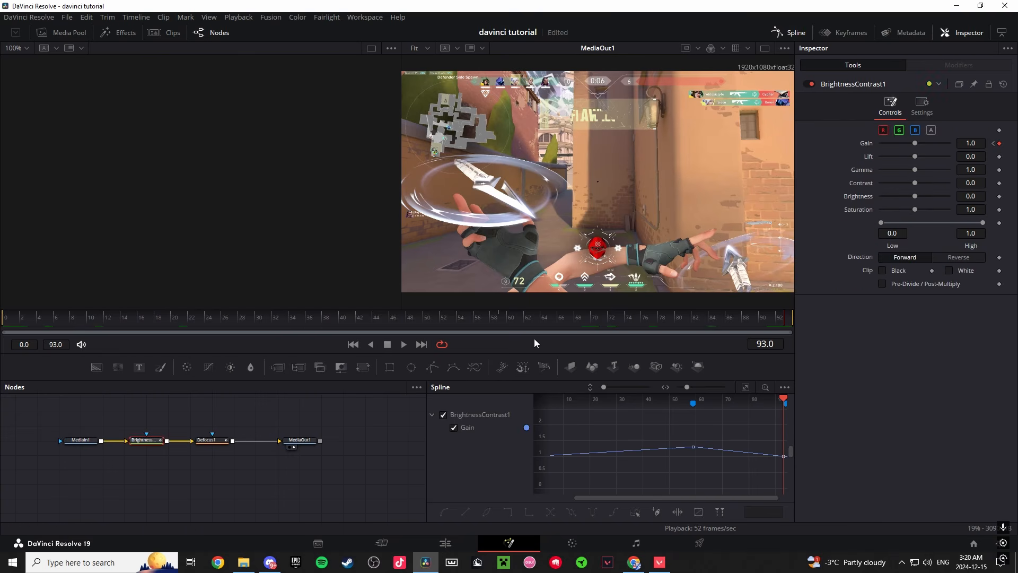
left_click(500, 318)
left_click(212, 446)
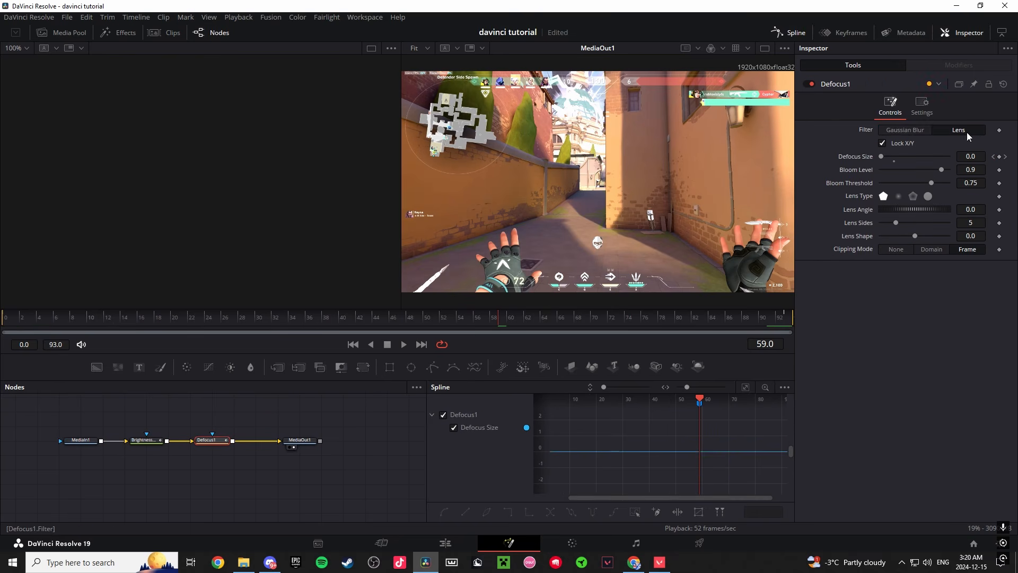
left_click(970, 157)
type("2")
key("Return")
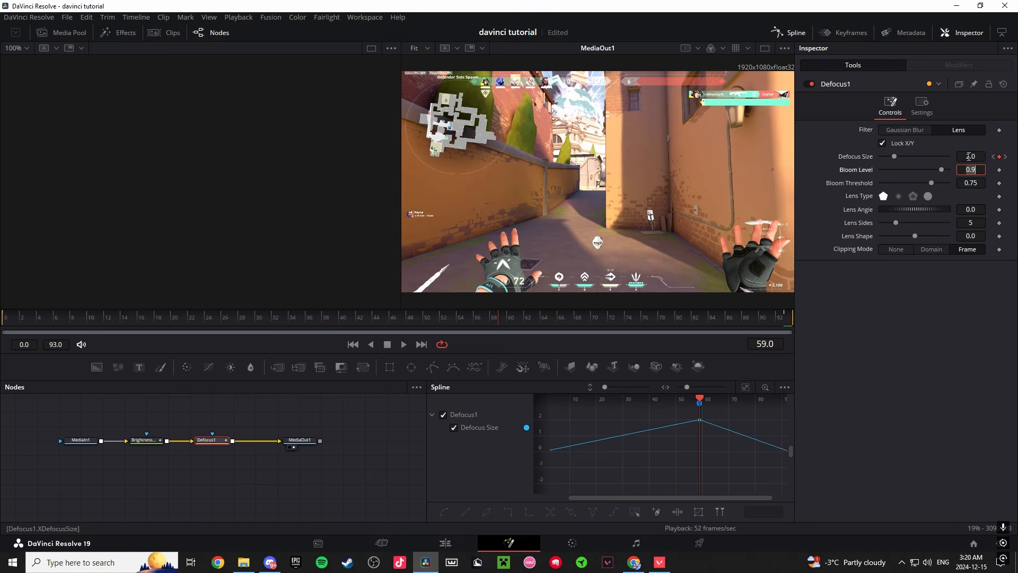
key("Home")
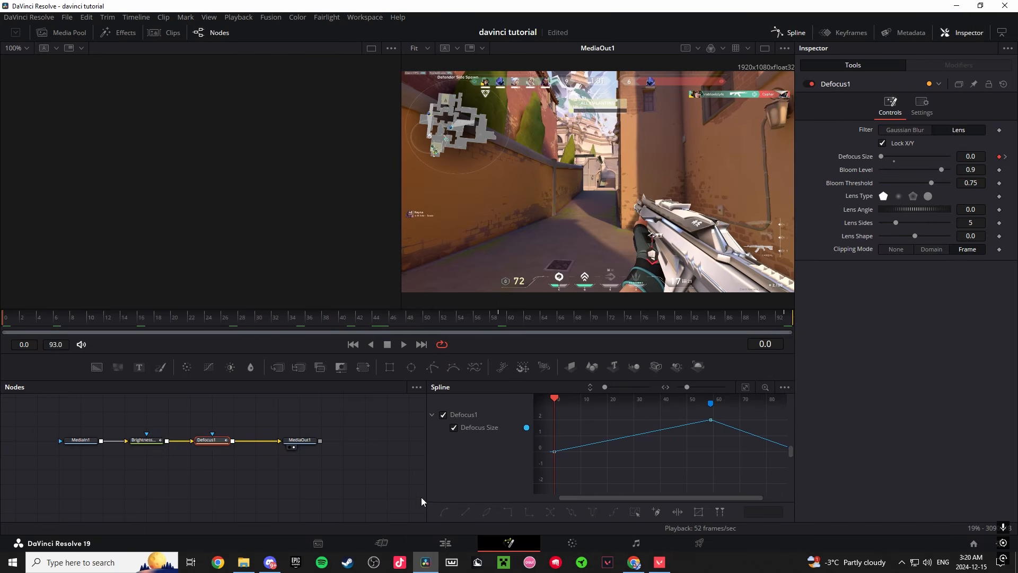
key("space")
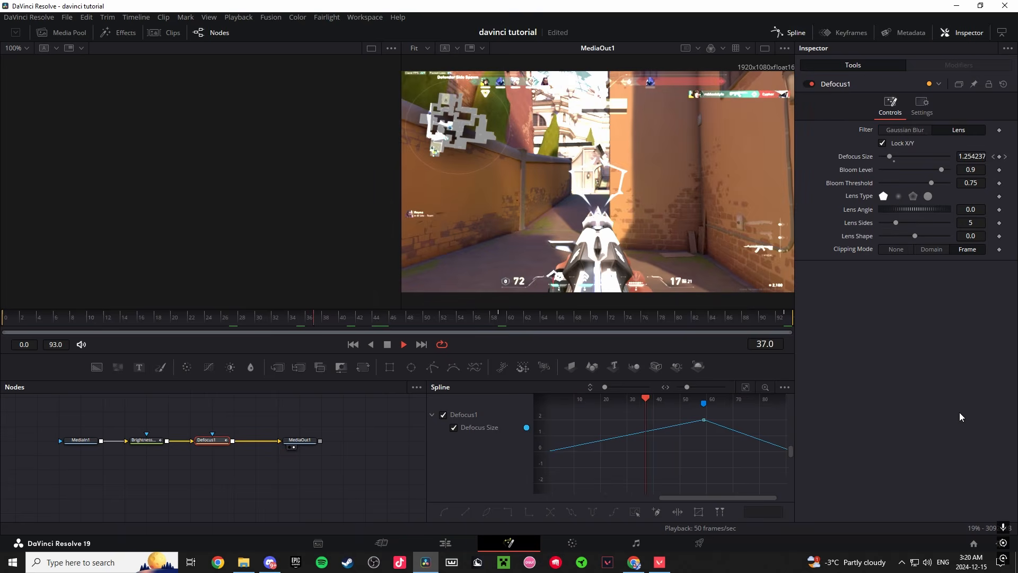
key("space")
Step: Set the Brightness Contrast Gain keyframe on frame 59 to 1.1 and play the change from frame 0
left_click(350, 432)
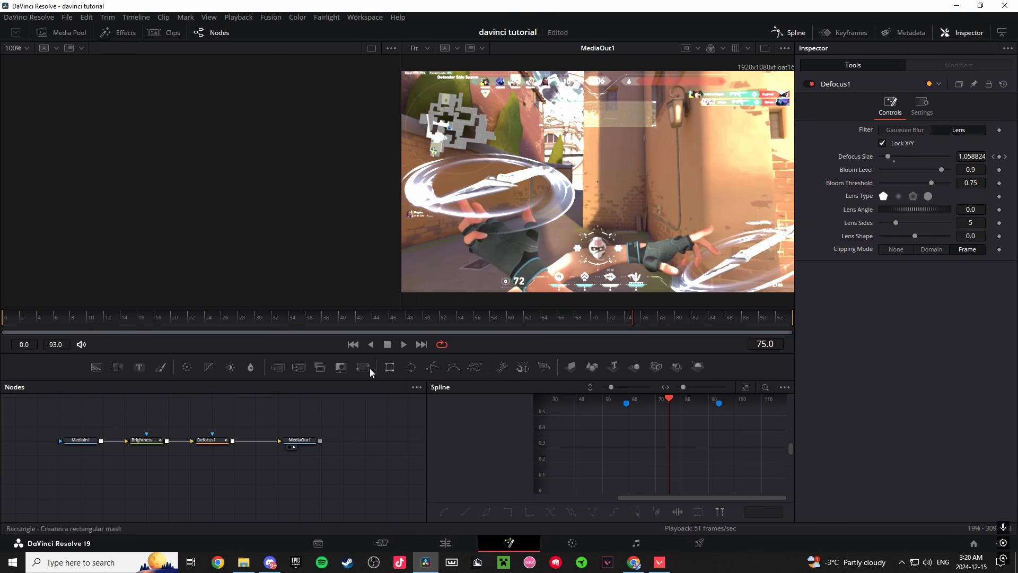
left_click(146, 440)
left_click_drag(591, 316, 496, 325)
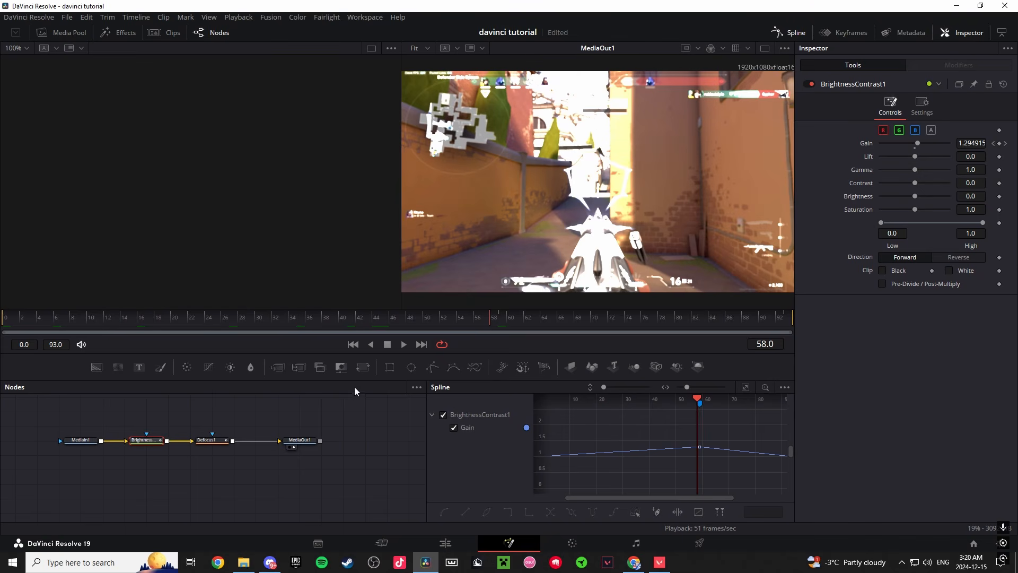
left_click(499, 317)
left_click(970, 143)
type("1.3")
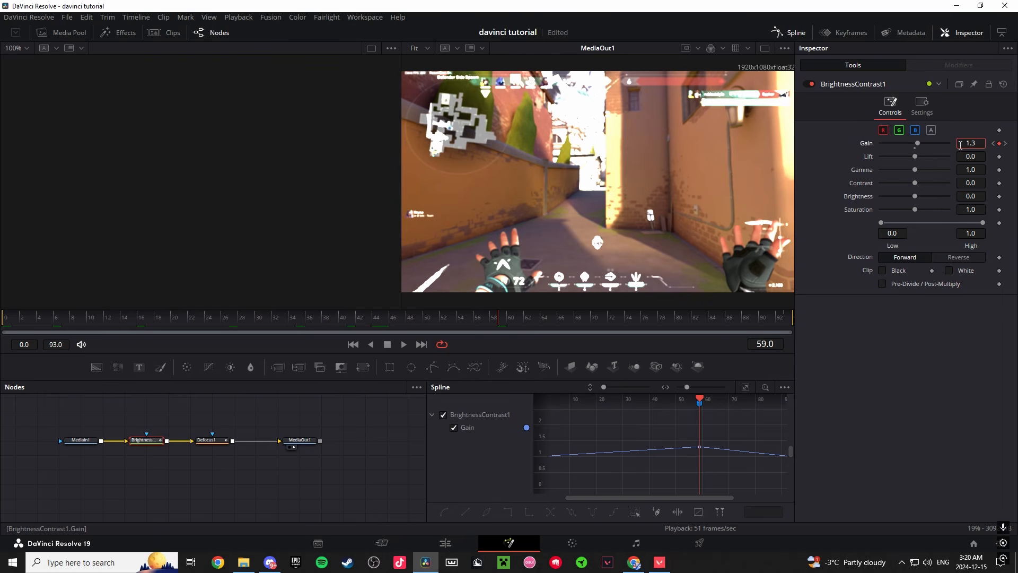
key("Tab")
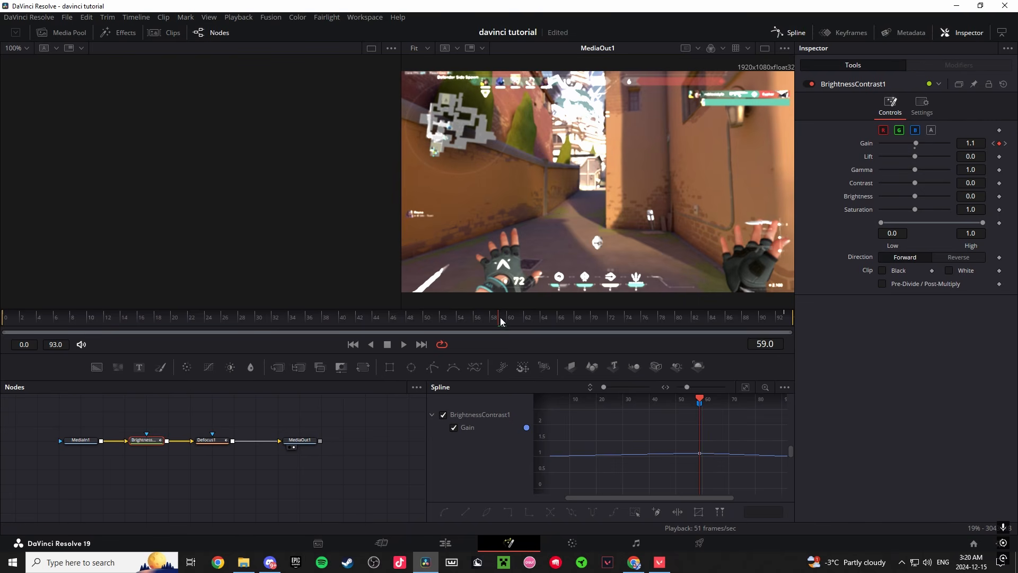
left_click_drag(501, 317, 3, 354)
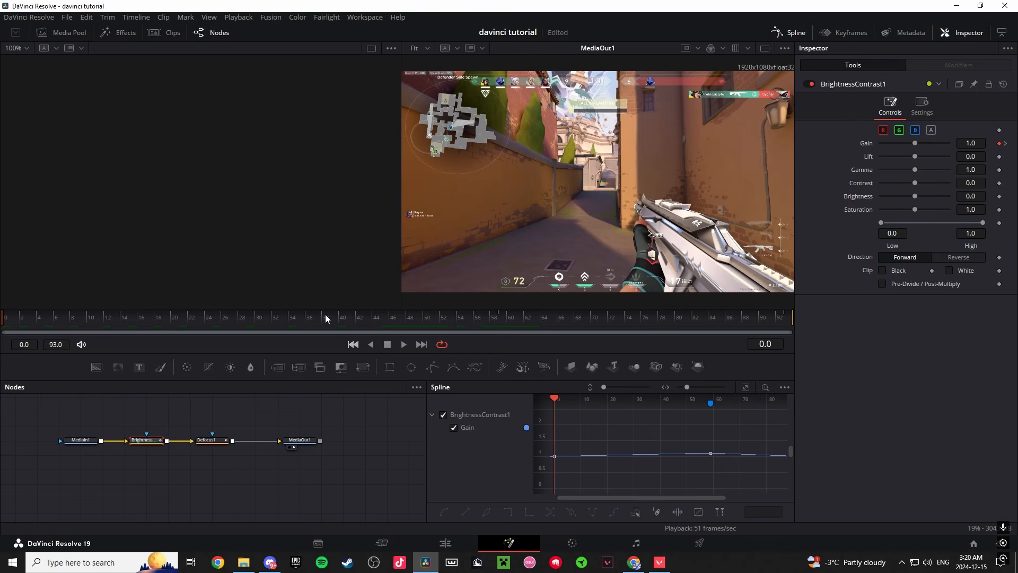
key("space")
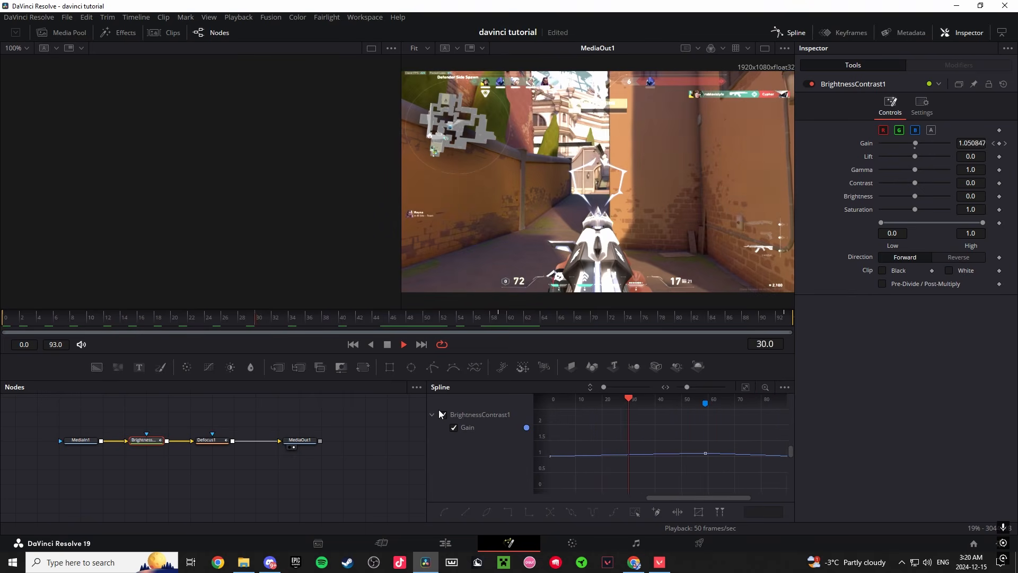
key("space")
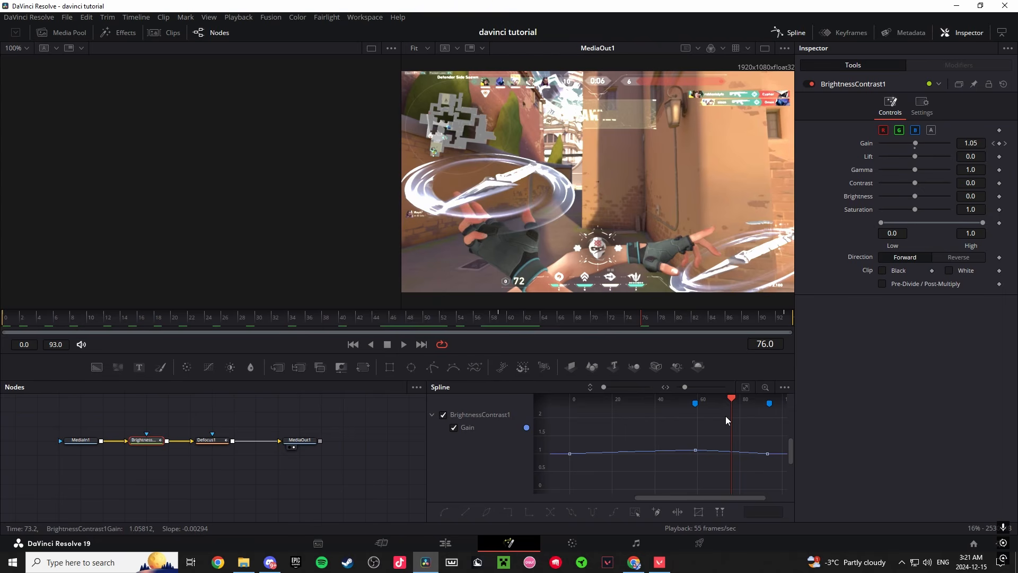
Step: Fit the Gain curve in view, examine the V4 adjustment clip's Size curve in Fusion and return to the Edit page
left_click(745, 387)
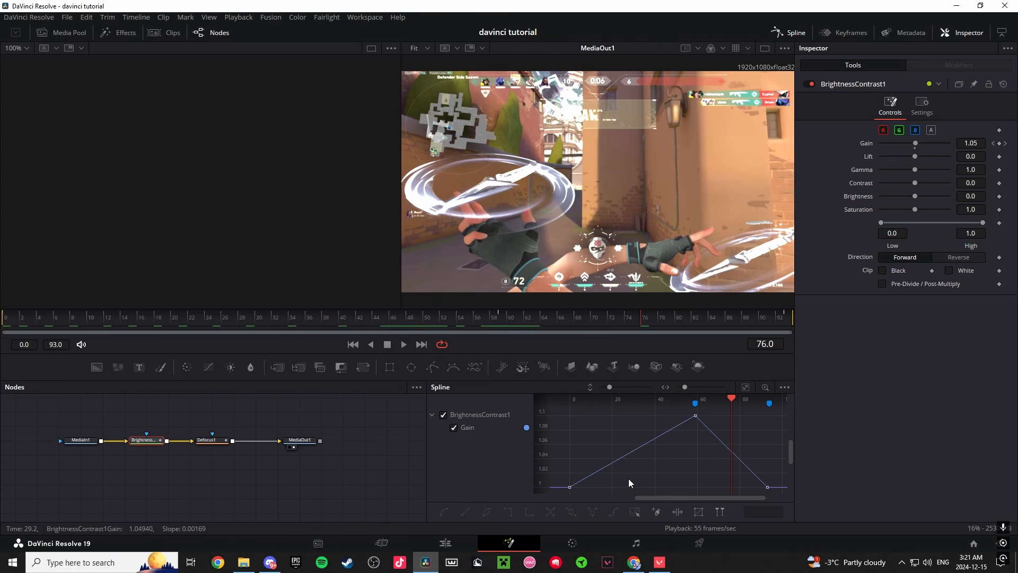
left_click(448, 541)
right_click(743, 412)
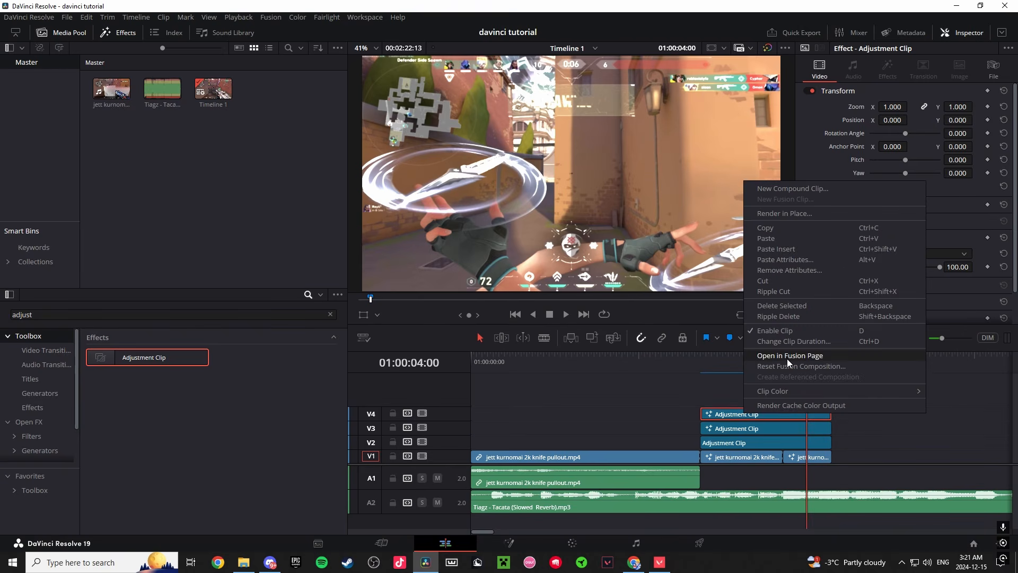
left_click(786, 356)
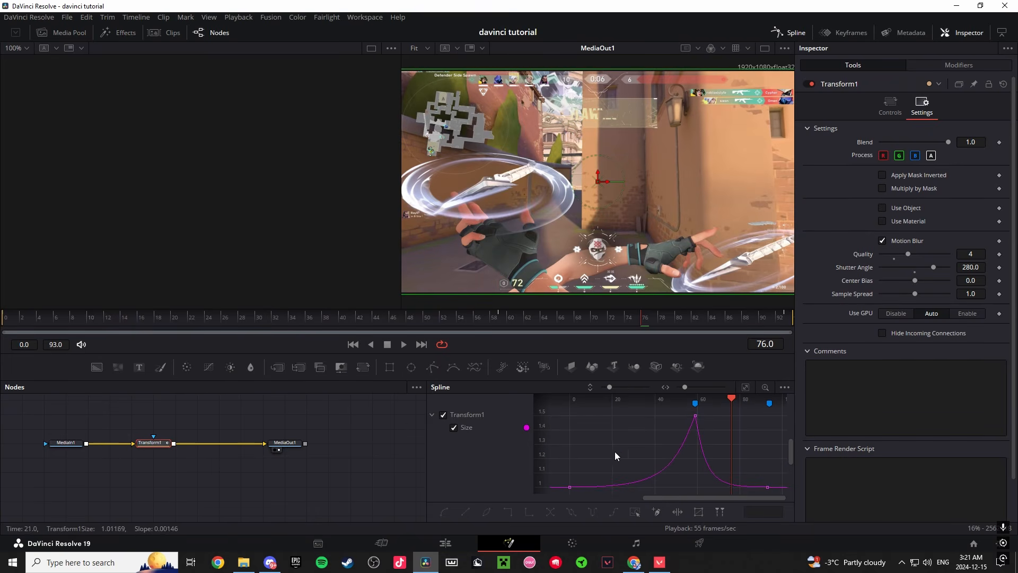
left_click(695, 416)
left_click(457, 542)
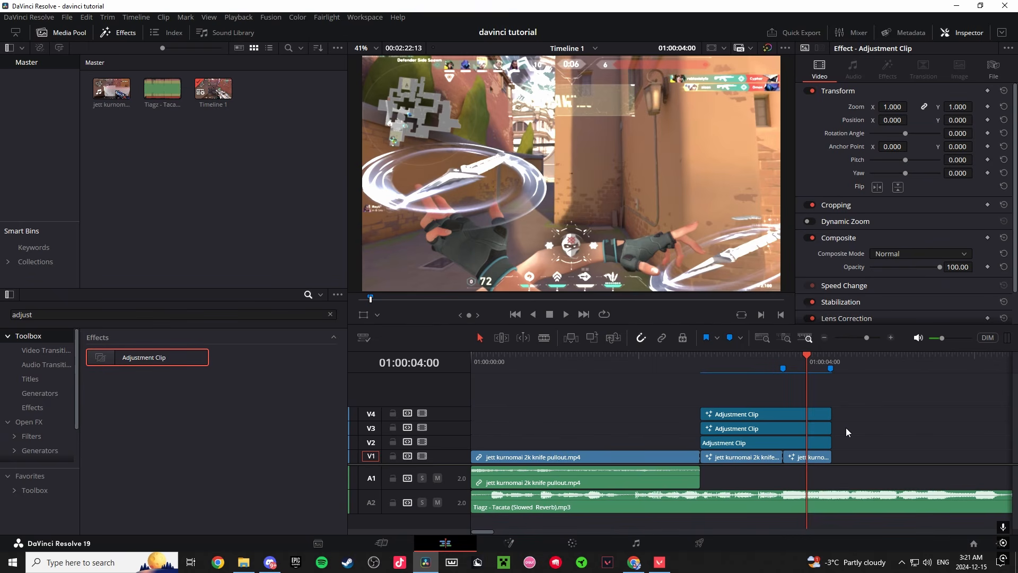
Step: Open the V2 adjustment clip in Fusion and add a Camera Shake node after MediaIn1
left_click(778, 444)
right_click(746, 436)
left_click(790, 386)
key("shift+5")
left_click(68, 450)
key("shift+space")
type("camera")
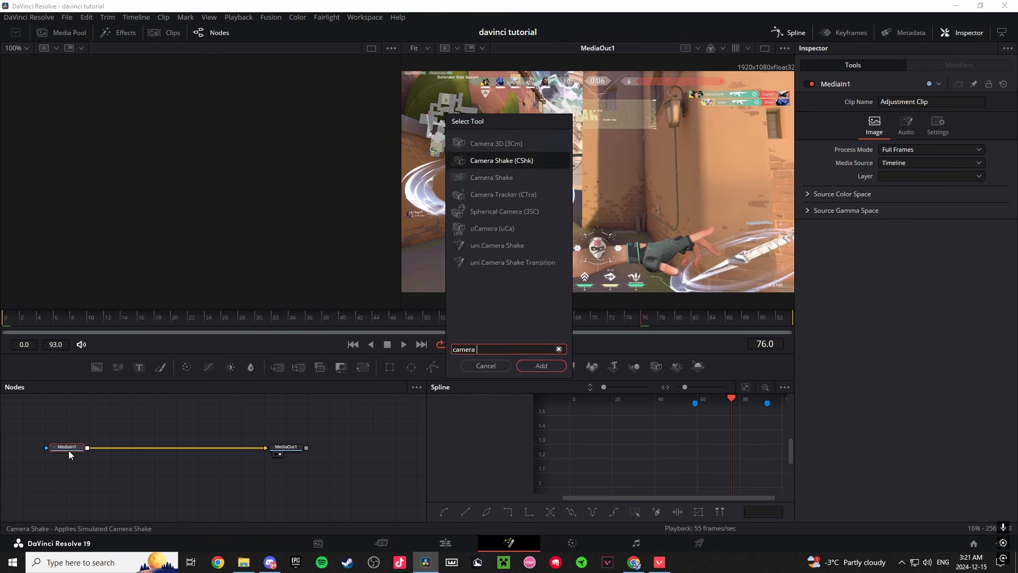
key("Return")
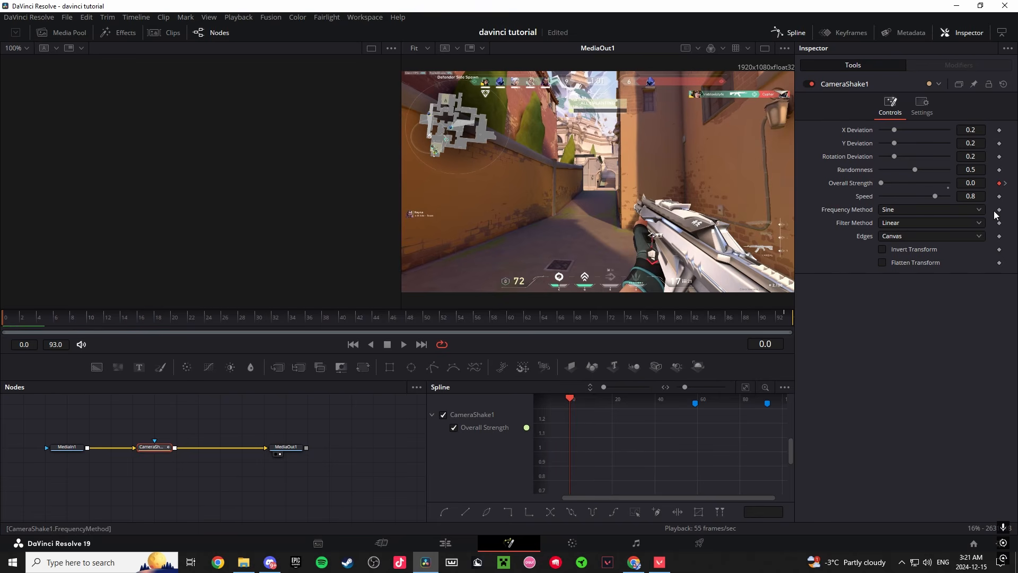
Step: Keyframe the Camera Shake Overall Strength at 1.0 on frame 59 and check the first and last frames
left_click(496, 318)
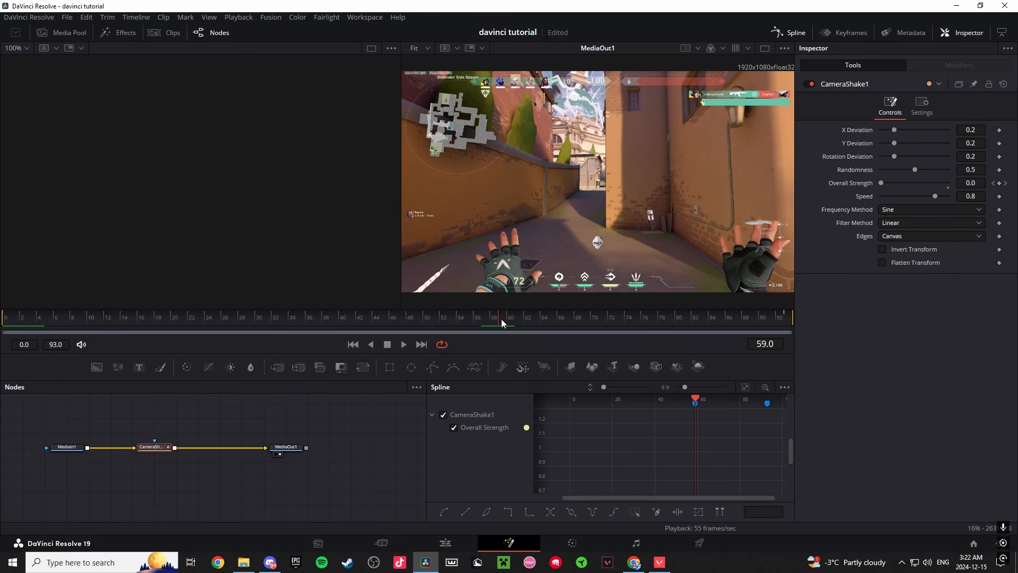
left_click_drag(881, 184, 1014, 189)
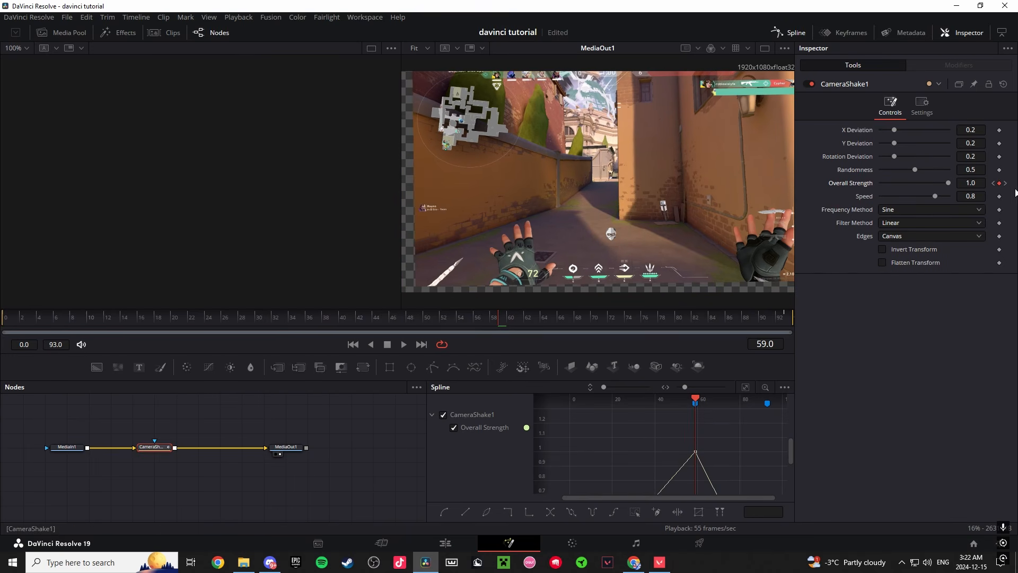
left_click(784, 318)
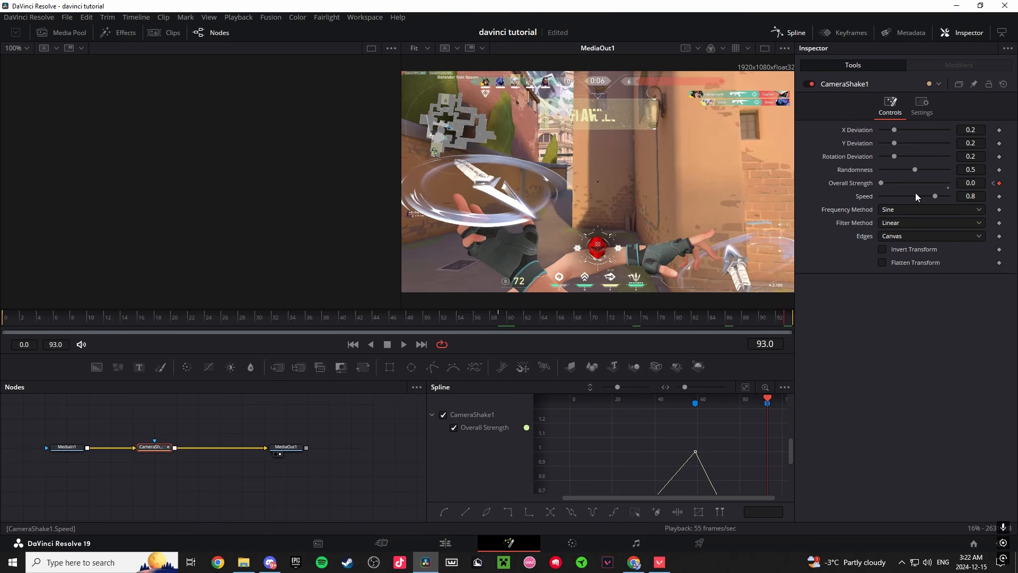
left_click_drag(533, 320, 2, 318)
left_click_drag(290, 310, 684, 311)
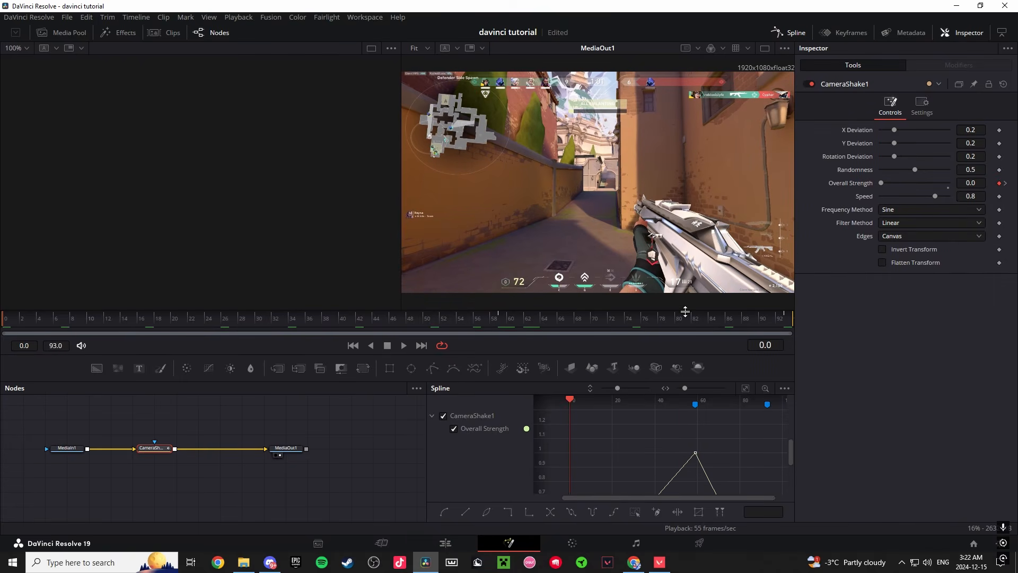
left_click(783, 318)
Step: Fit the Overall Strength curve in view and smooth all of its keyframes
left_click(745, 388)
key("ctrl+a")
key("shift+s")
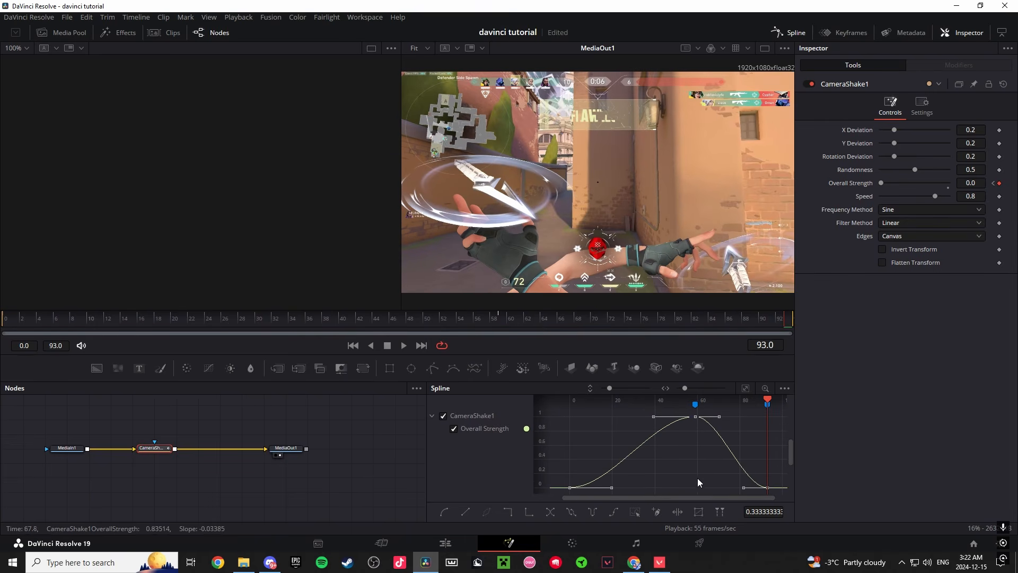
Step: Reshape the Overall Strength curve's handles into a sharp peak at the frame 59 keyframe with gentle slopes toward both ends
left_click(680, 454)
left_click(654, 419)
left_click_drag(653, 417, 648, 447)
key("ctrl+z")
left_click_drag(719, 417, 694, 475)
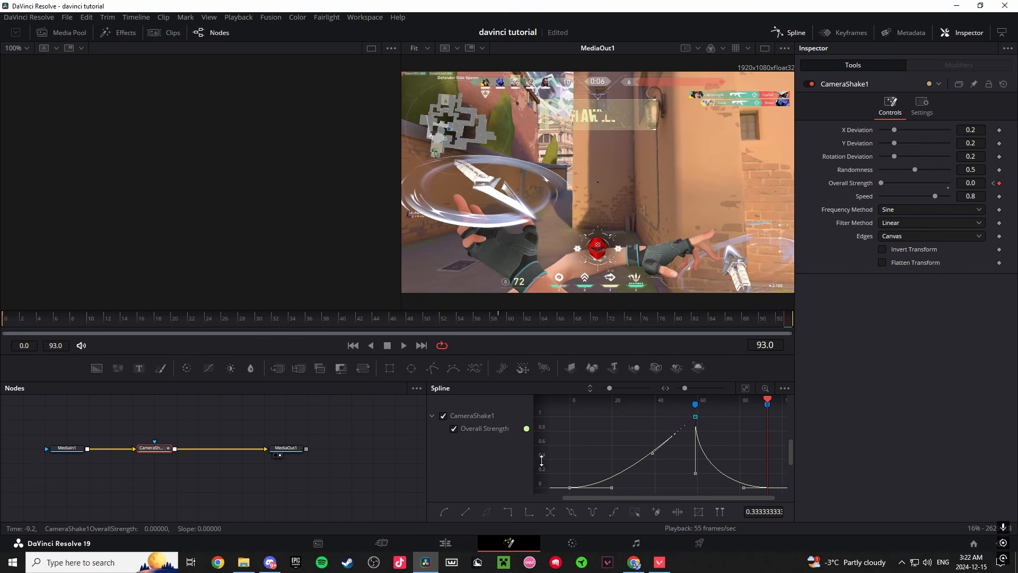
left_click_drag(652, 452, 701, 492)
left_click(743, 486)
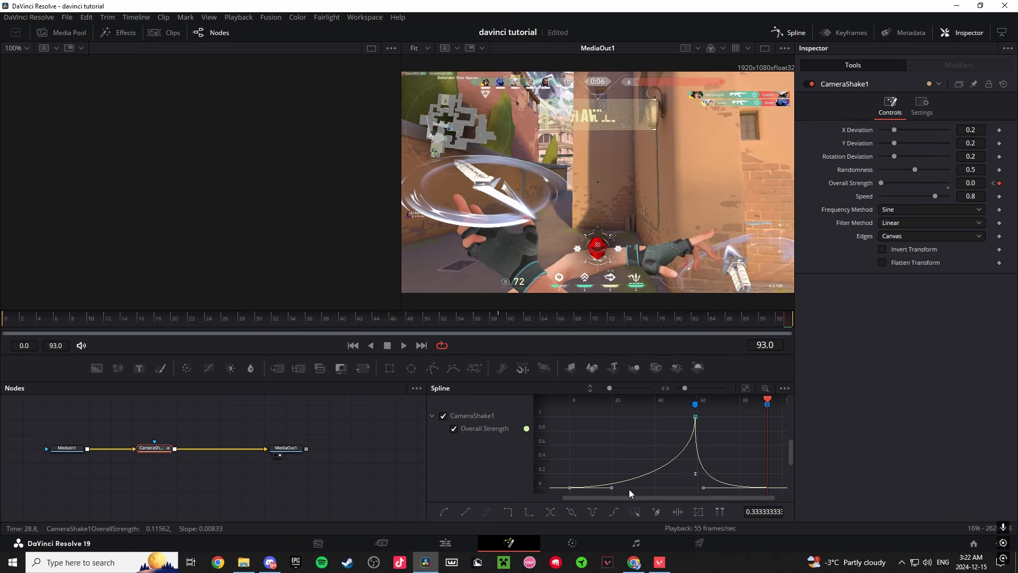
left_click_drag(611, 486, 681, 492)
Step: Return to frame 0, deselect the curve points and play the camera shake
left_click_drag(444, 324, 1, 322)
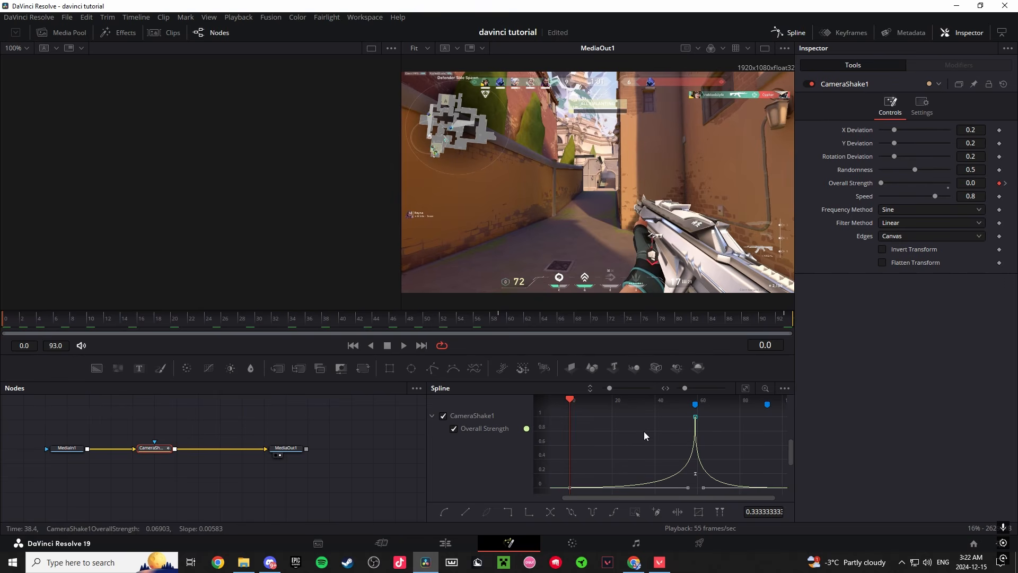
left_click(712, 468)
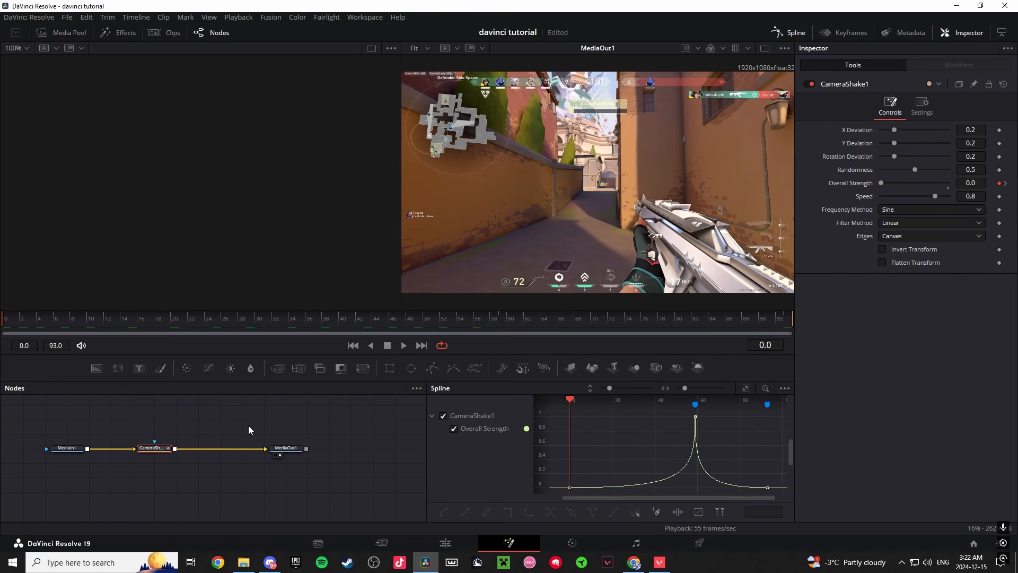
key("space")
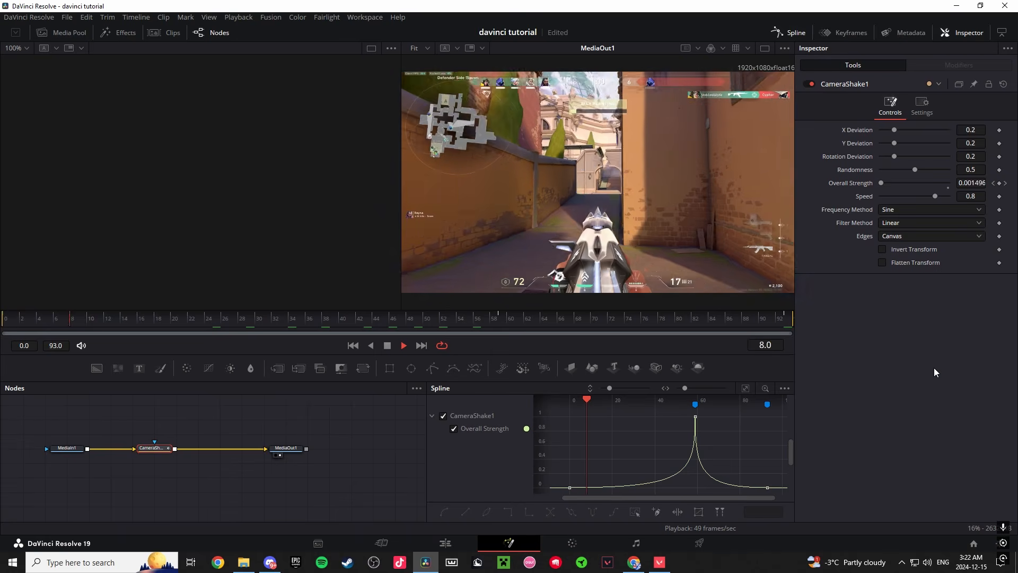
key("space")
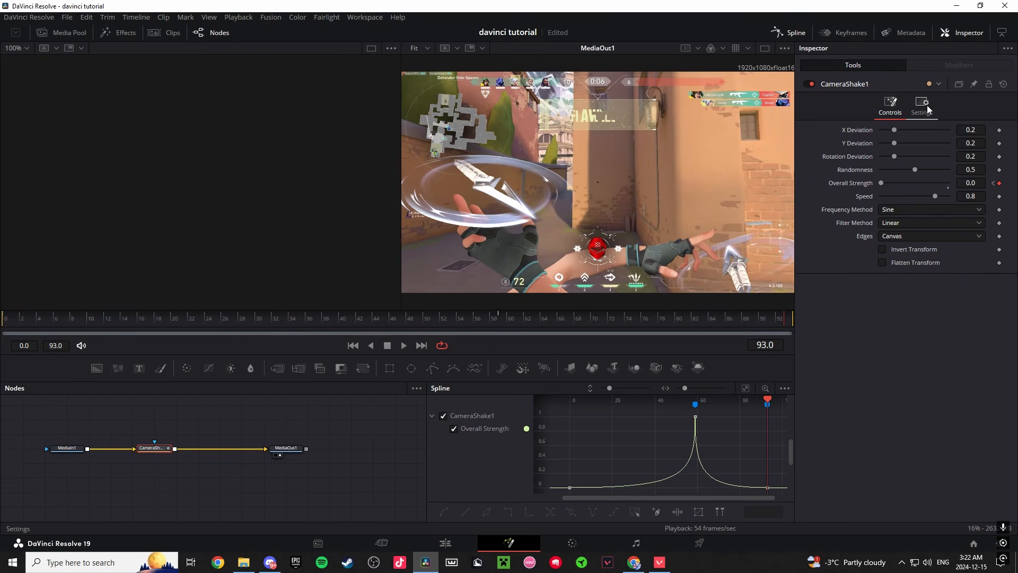
Step: Enable Motion Blur on the Camera Shake node with Quality 4 and Shutter Angle 280
left_click(922, 106)
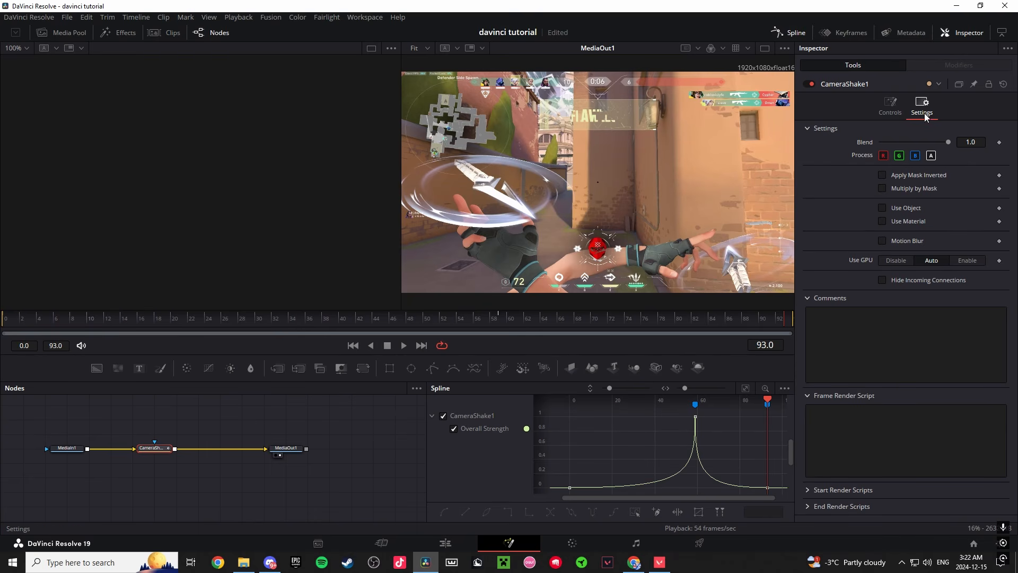
left_click(909, 242)
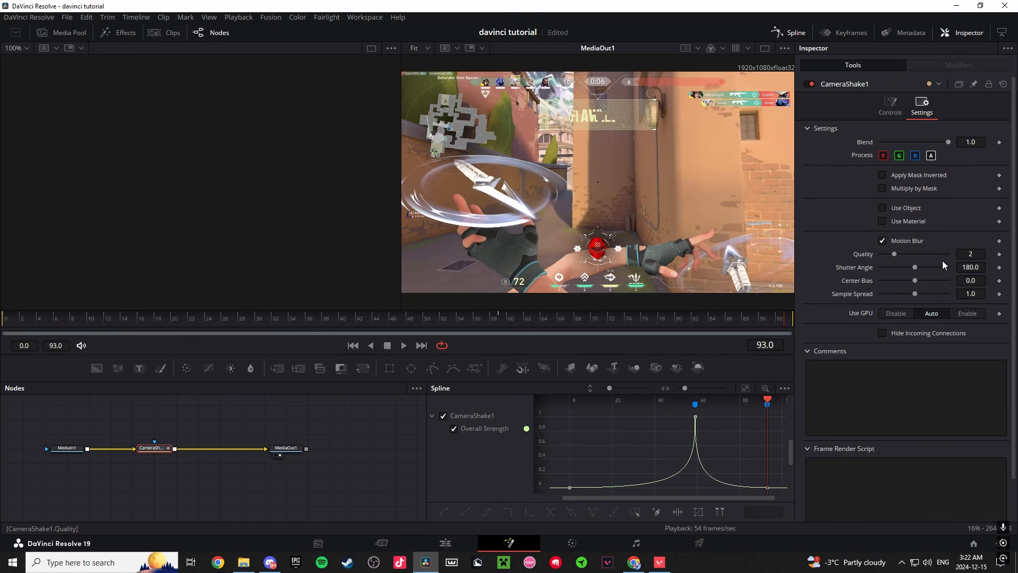
left_click(942, 256)
left_click(947, 269)
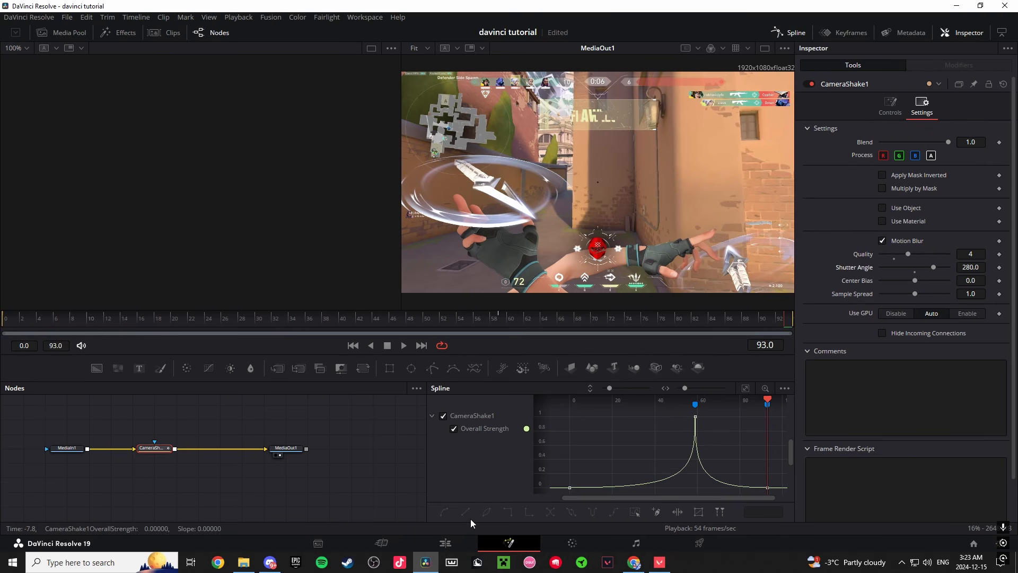
Step: Return to frame 0, go back to the Edit page and play the montage section with all three adjustment clips
left_click_drag(603, 320, 3, 325)
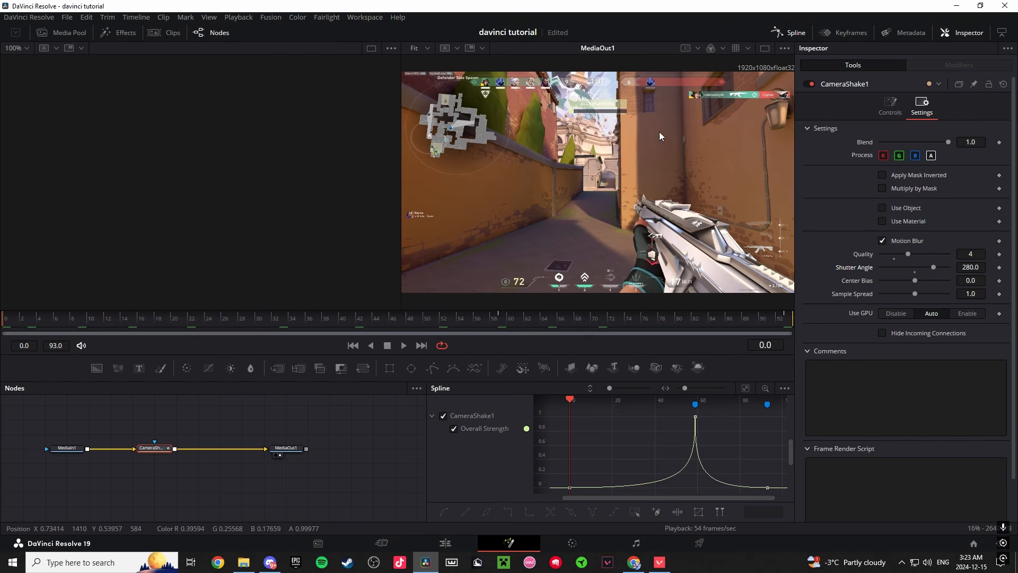
left_click(445, 543)
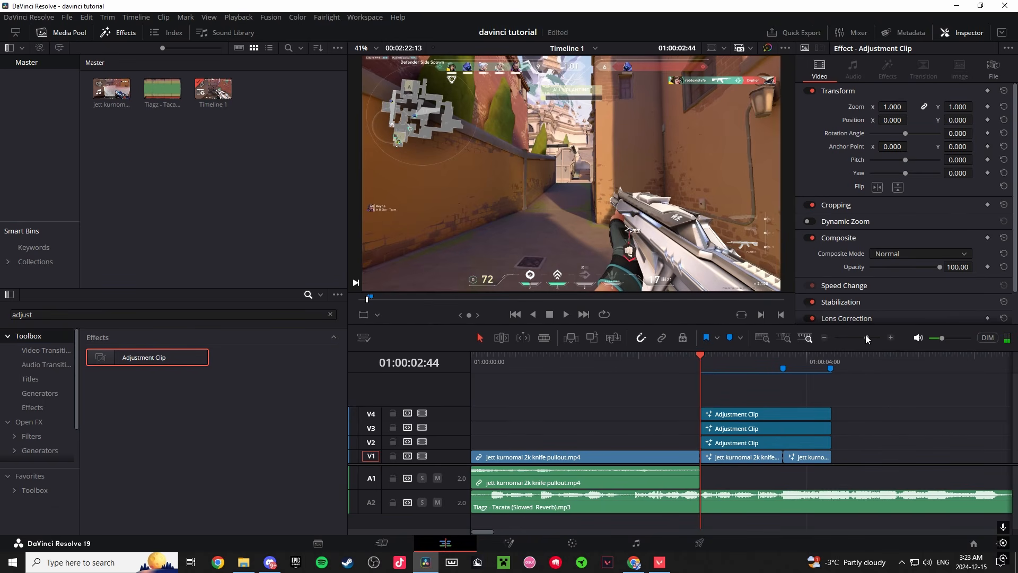
left_click_drag(865, 338, 863, 337)
key("space")
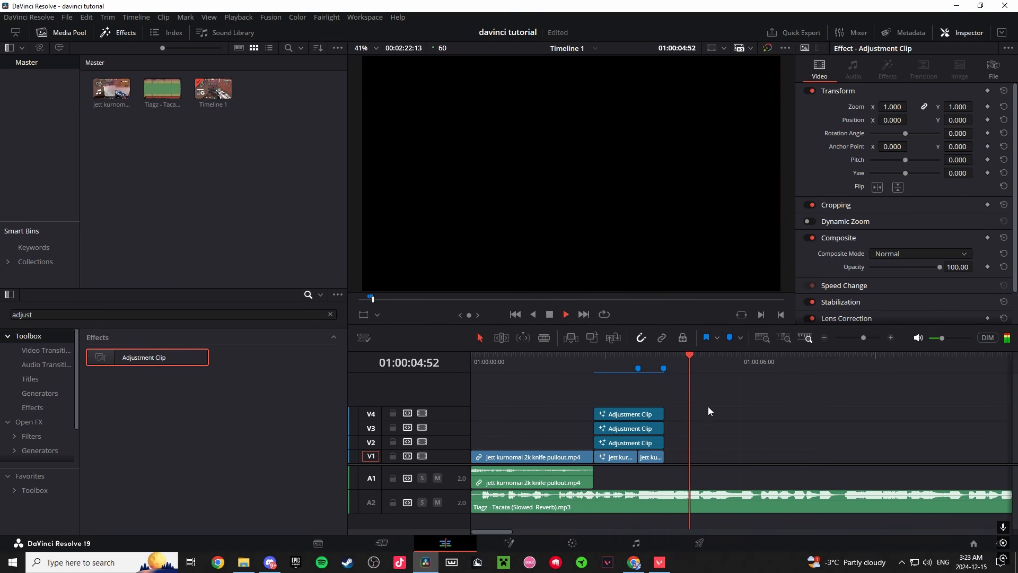
Step: Split the jett op 3k dash right.mp4 clip at 01:01:00:01 and delete the portion before the cut
left_click(594, 361)
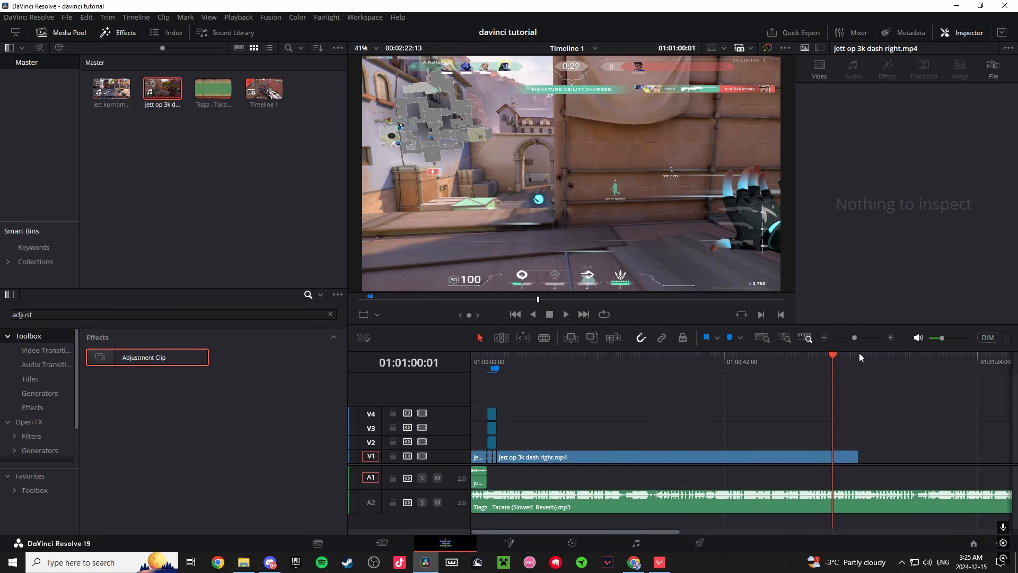
left_click_drag(854, 338, 856, 337)
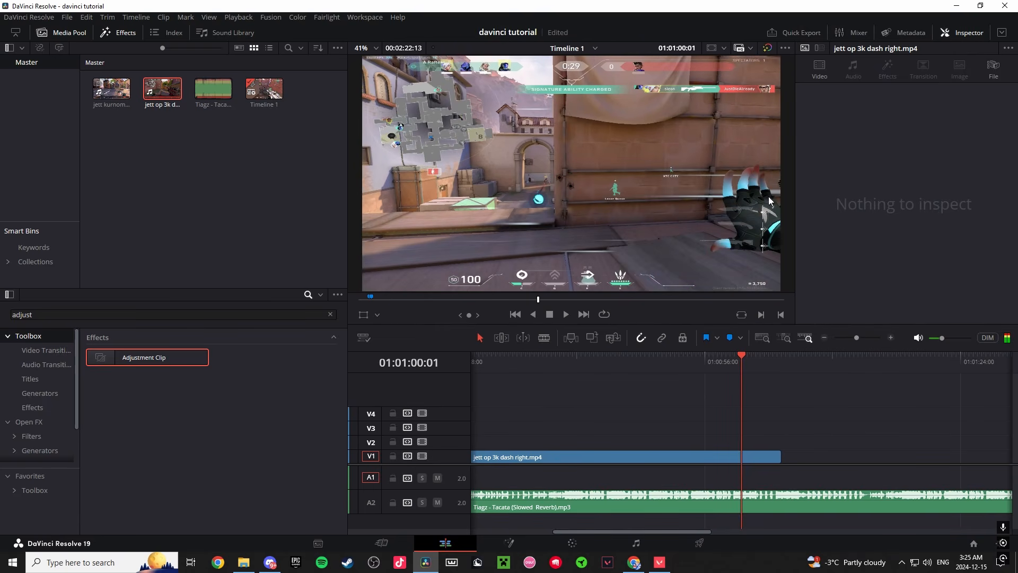
key("b")
left_click(746, 457)
key("a")
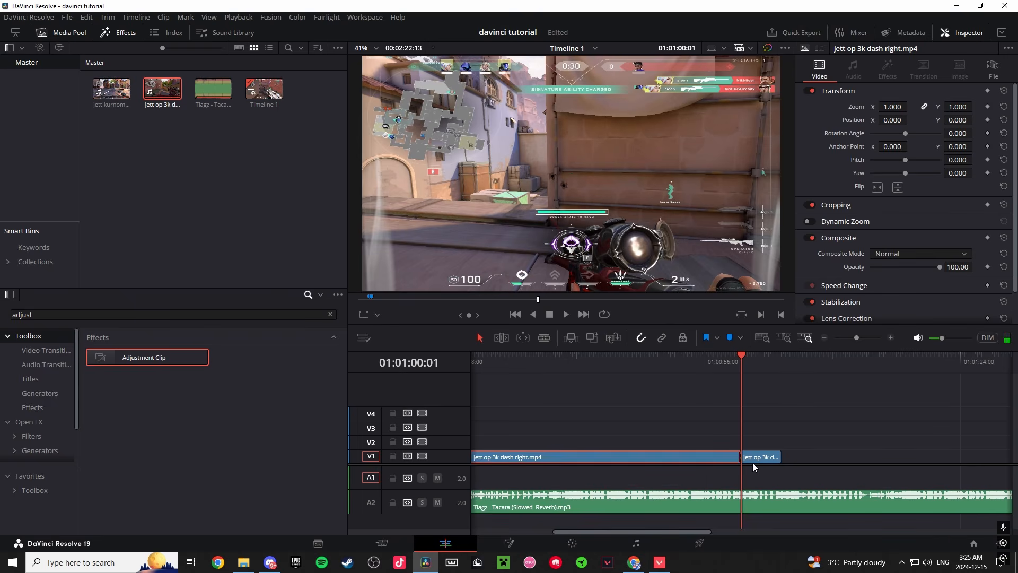
left_click(725, 458)
key("BackSpace")
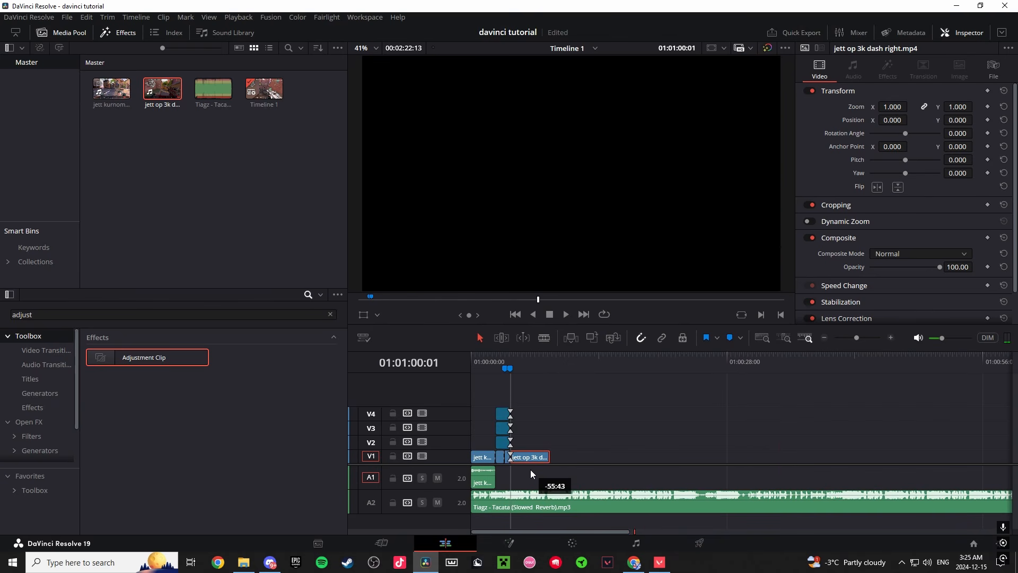
Step: Move the remaining jett op 3k dash right.mp4 piece against the end of the knife pullout montage on V1
left_click_drag(530, 469, 536, 467)
left_click(527, 391)
left_click_drag(505, 358, 508, 356)
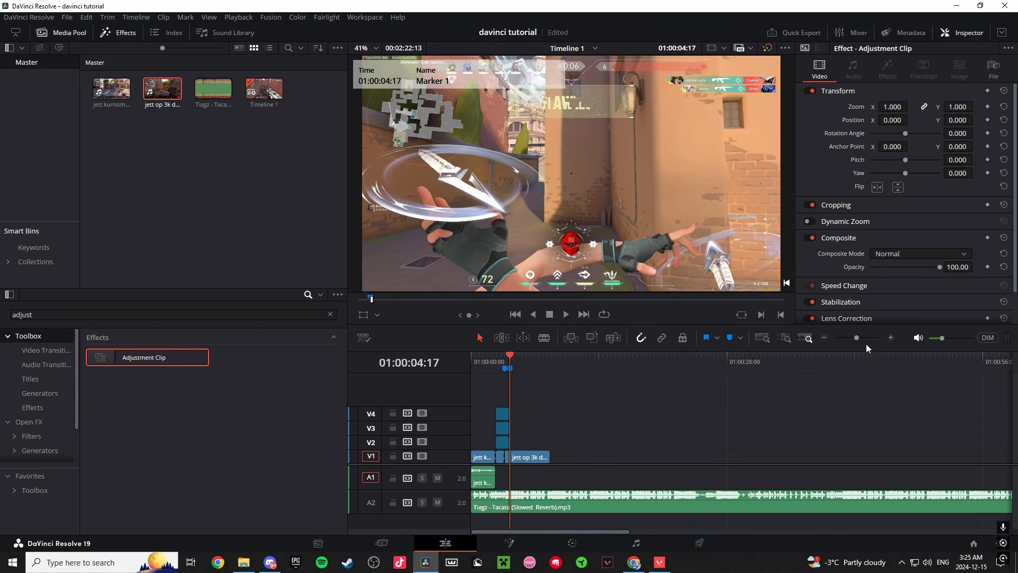
Step: Play the transition from the knife pullout into the dash clip, then return the playhead to the dash clip's start
left_click_drag(856, 337, 868, 341)
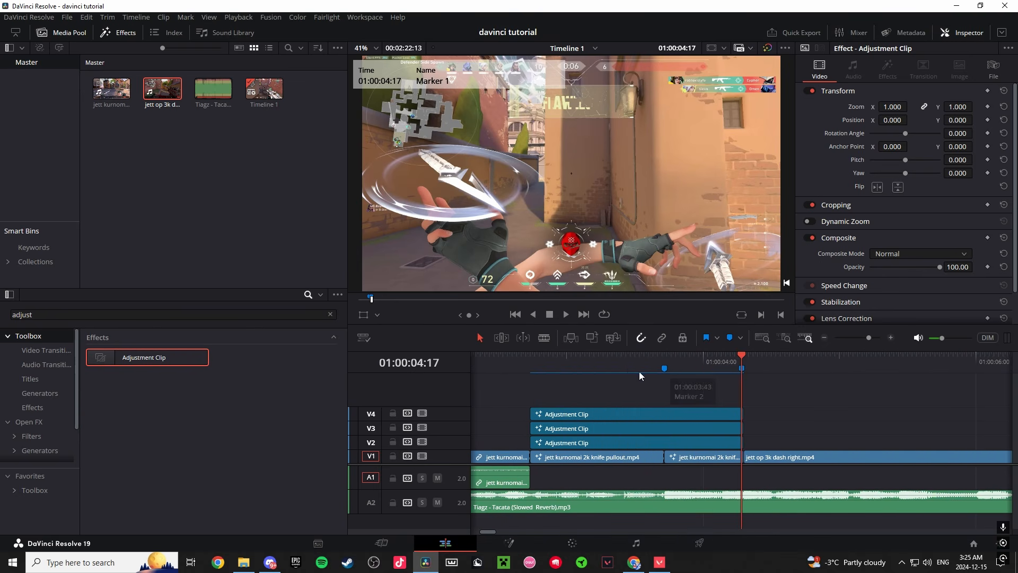
left_click(634, 363)
key("space")
key("space")
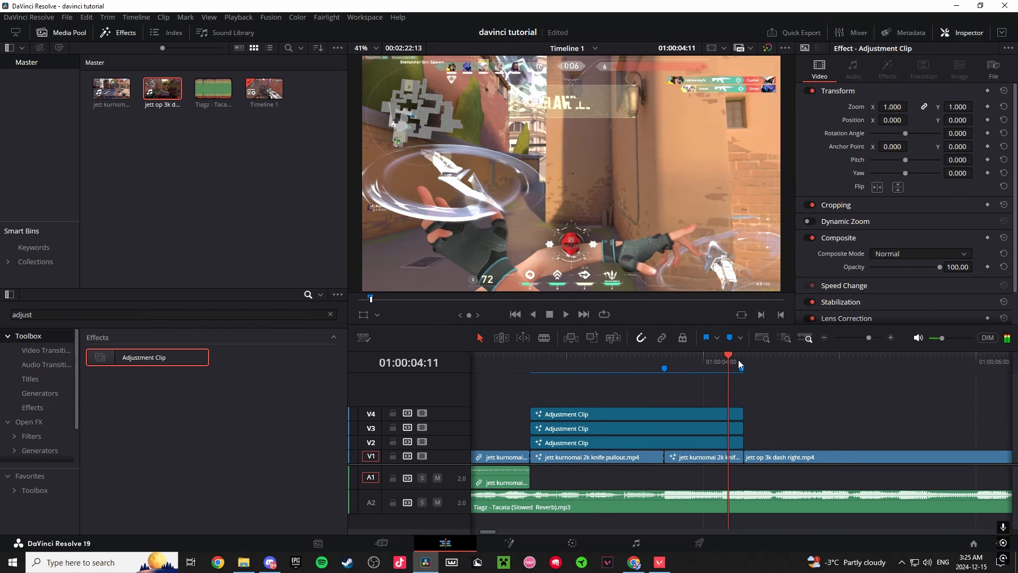
key("space")
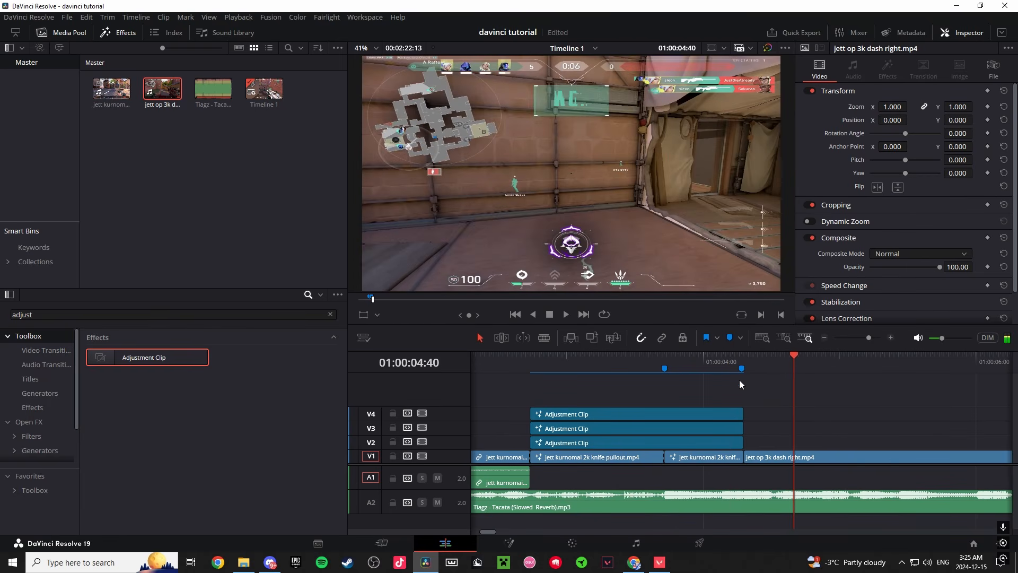
left_click(743, 364)
left_click_drag(743, 362, 744, 364)
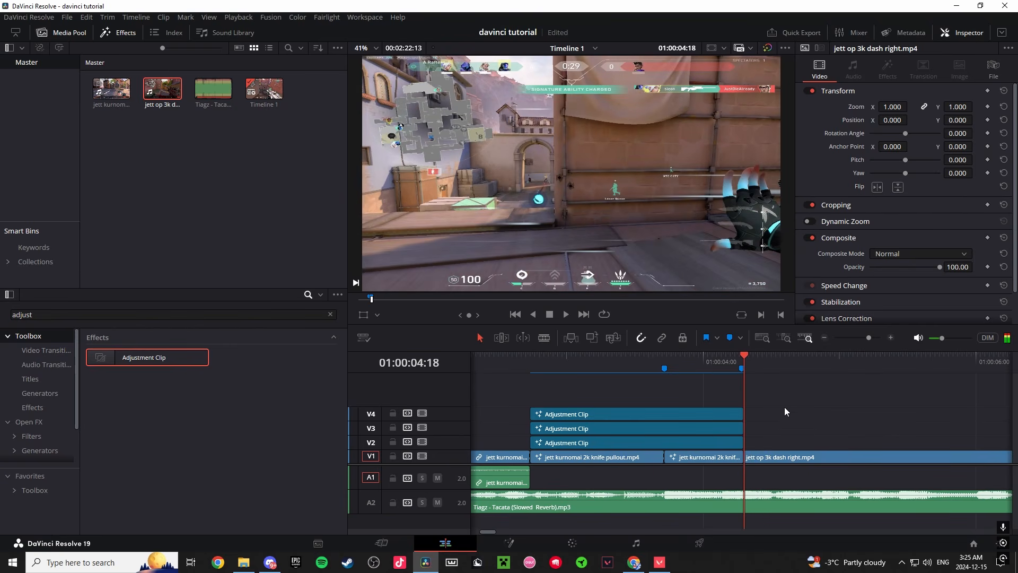
Step: Shorten the dash clip to end at 01:00:04:52 and add a timeline marker there
left_click_drag(871, 338, 864, 339)
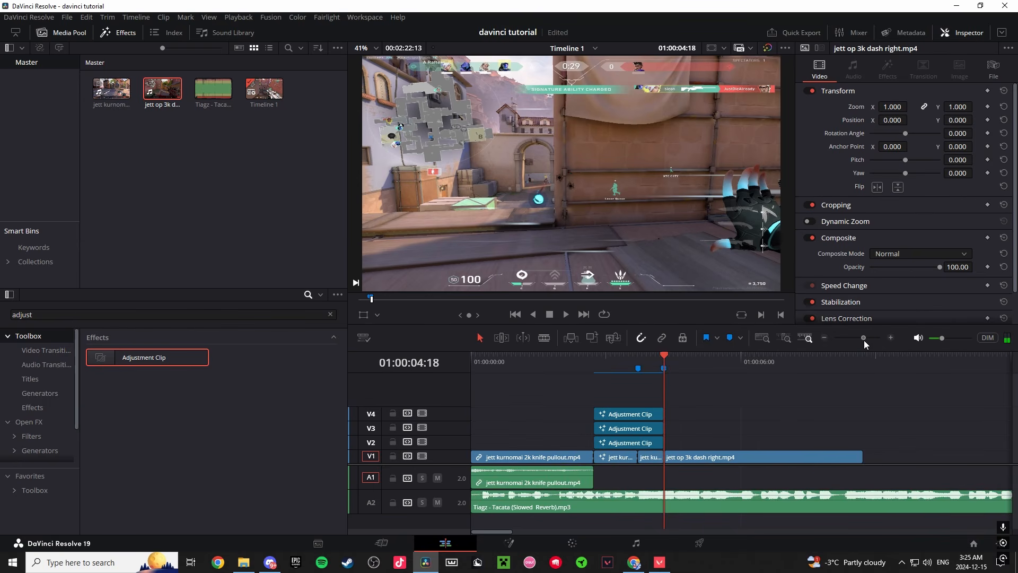
left_click_drag(747, 457, 625, 457)
left_click_drag(623, 366, 631, 368)
key("m")
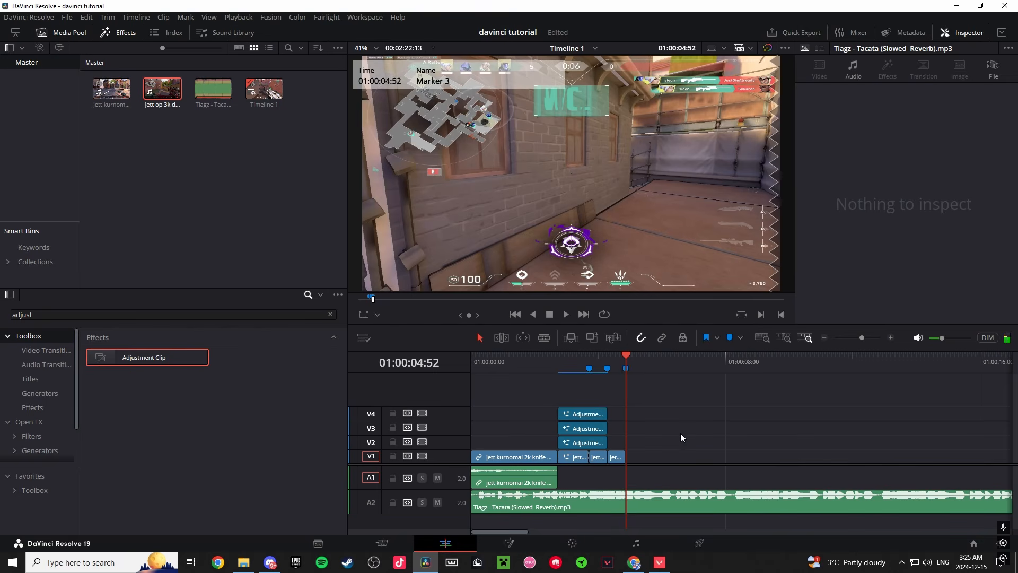
Step: Open the shortened jett op 3k dash right.mp4 clip on the Fusion page
left_click_drag(861, 338, 872, 346)
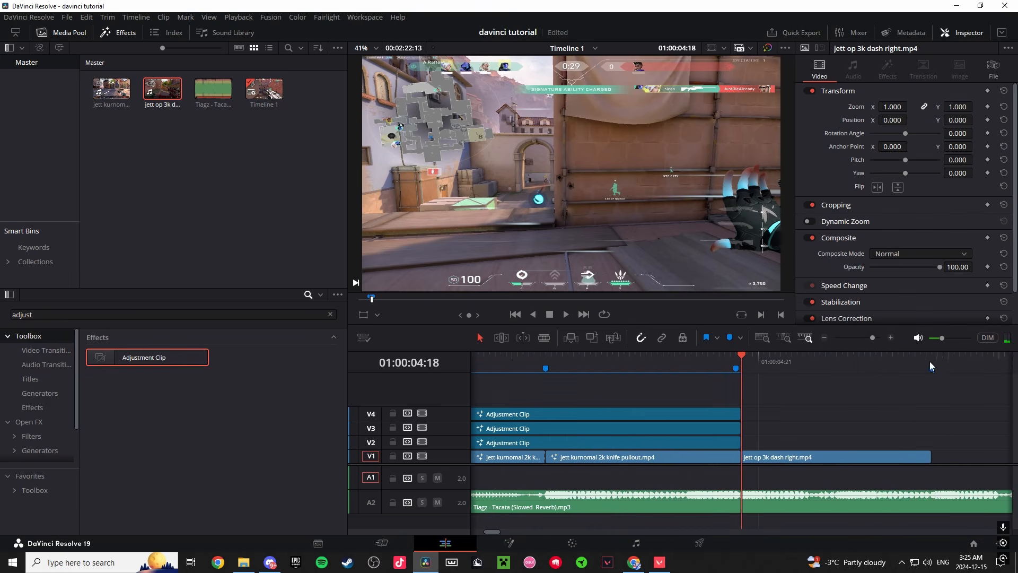
right_click(820, 457)
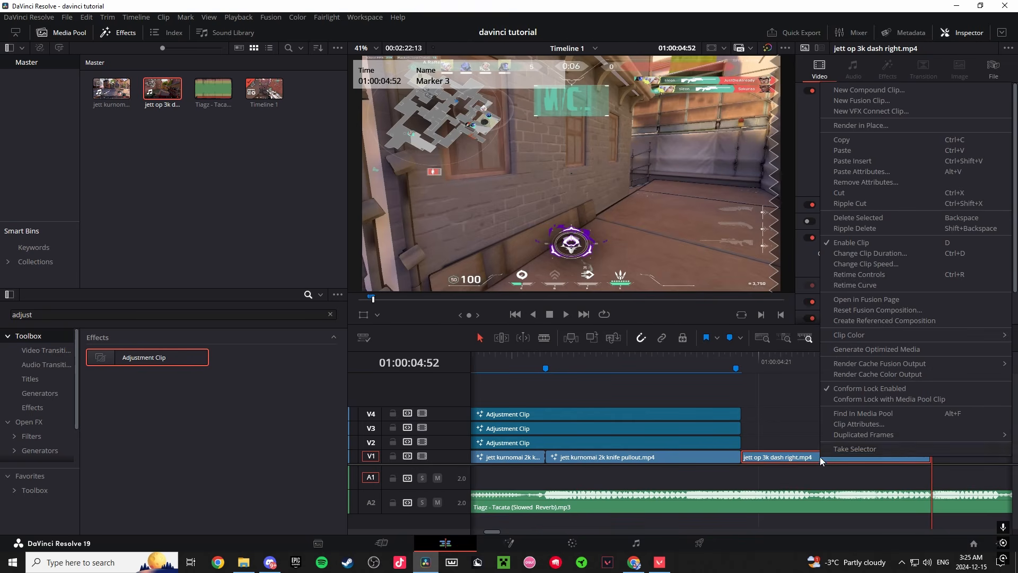
left_click(878, 295)
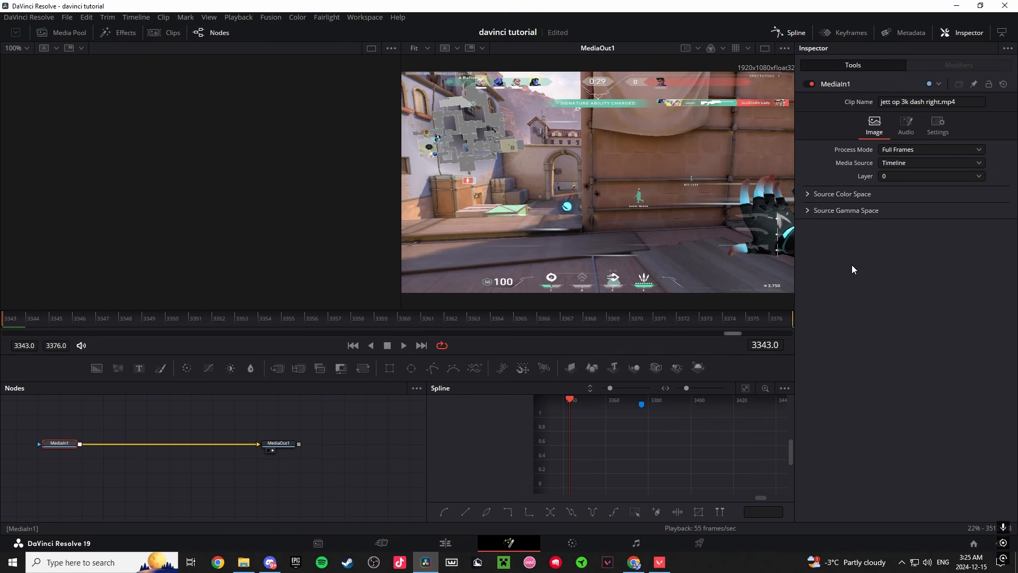
Step: Add a Time Stretcher after MediaIn1 and set its Source Time to 3343 at frame 3343
key("shift+space")
type("time st")
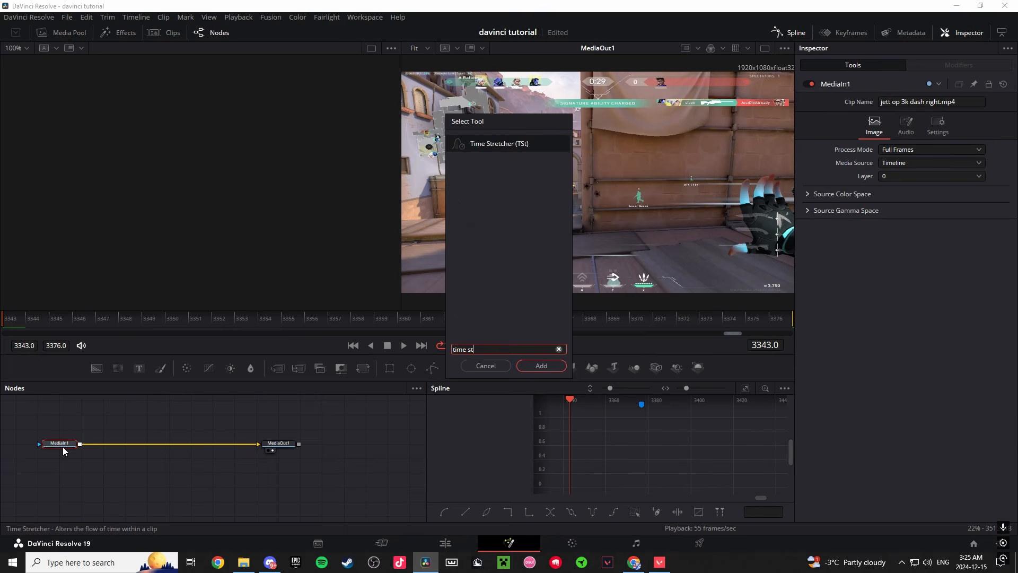
key("Return")
double_click(766, 345)
key("ctrl+c")
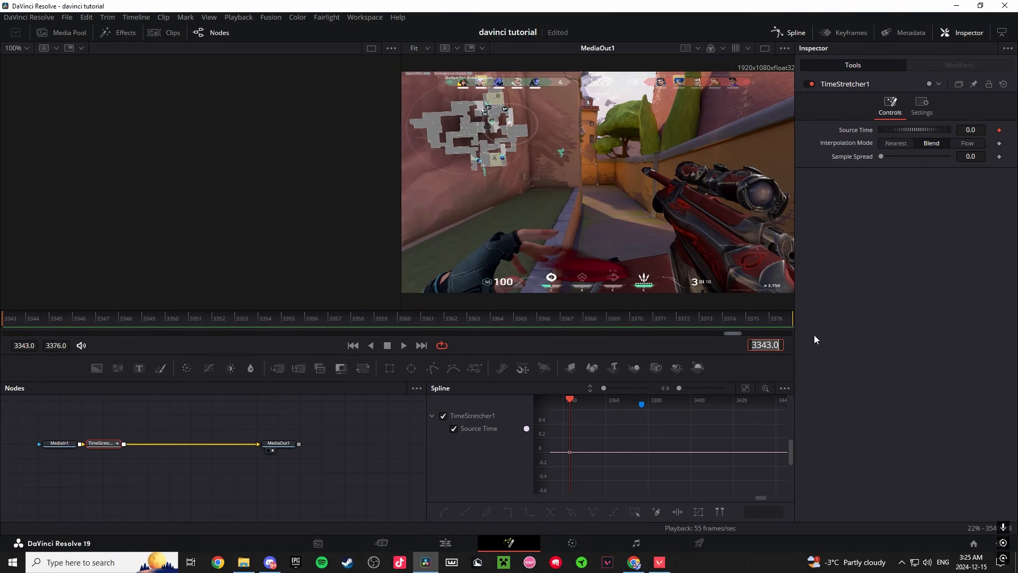
double_click(971, 131)
key("ctrl+v")
key("Tab")
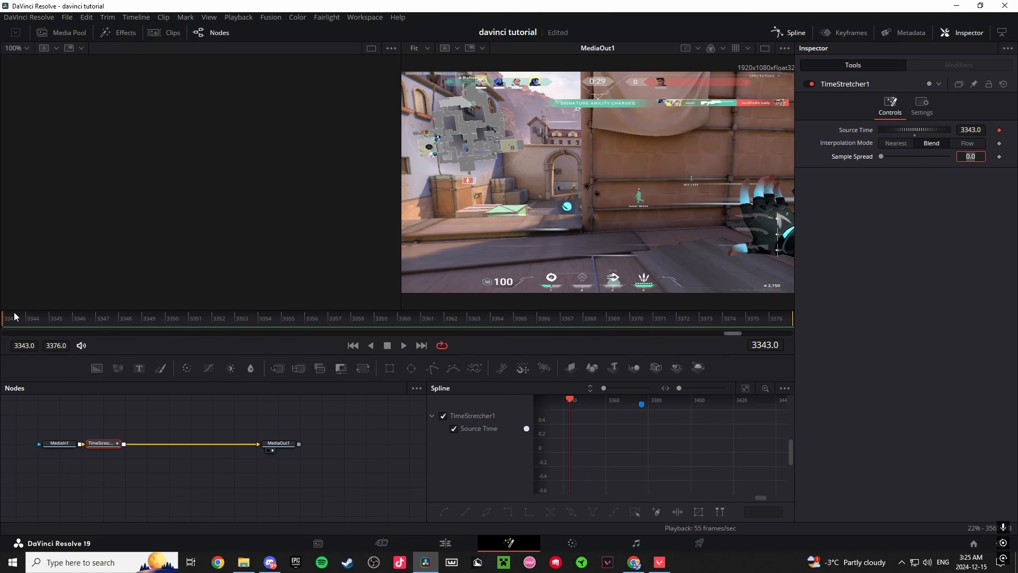
Step: Keyframe the Time Stretcher's Source Time at 3354 on frame 3376
left_click_drag(3, 319, 778, 318)
left_click(999, 130)
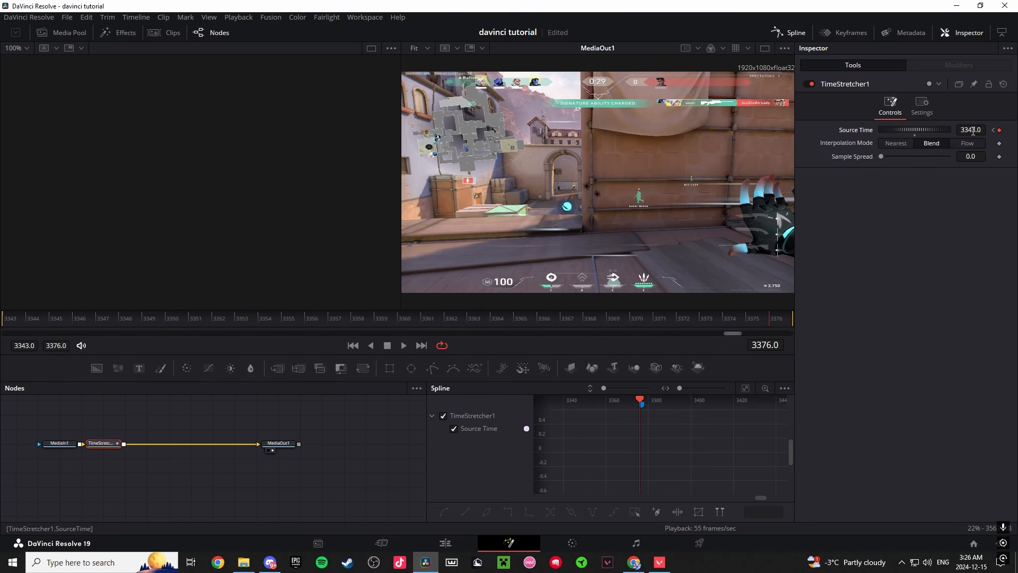
mouse_move(962, 129)
left_mouse_down()
mouse_move(977, 130)
mouse_move(968, 129)
left_mouse_up()
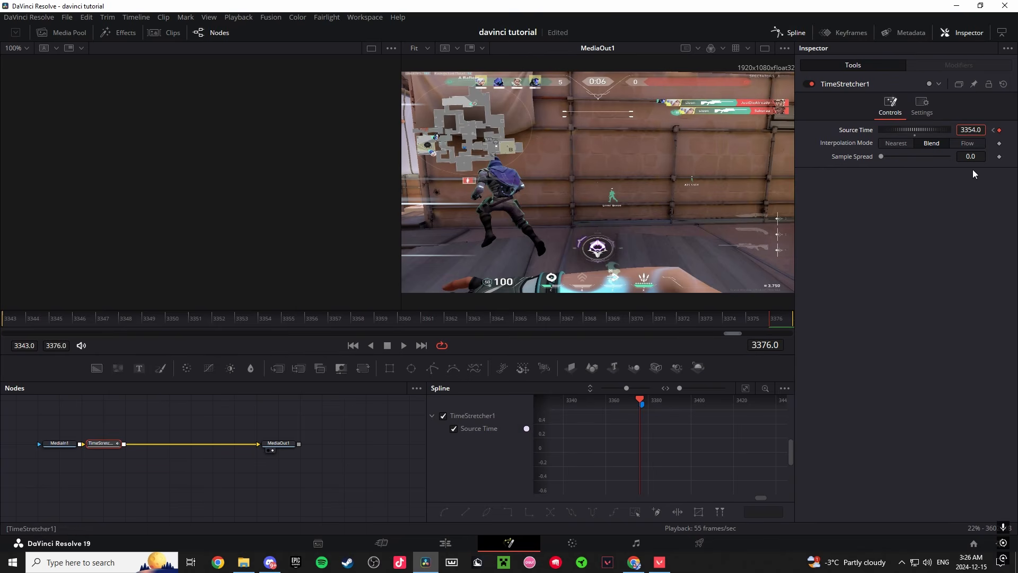
left_click_drag(970, 130, 970, 129)
Step: Smooth the Source Time curve, reshape its handles for a fast start and slow finish, and play the ramp
left_click(746, 389)
key("ctrl+a")
key("f")
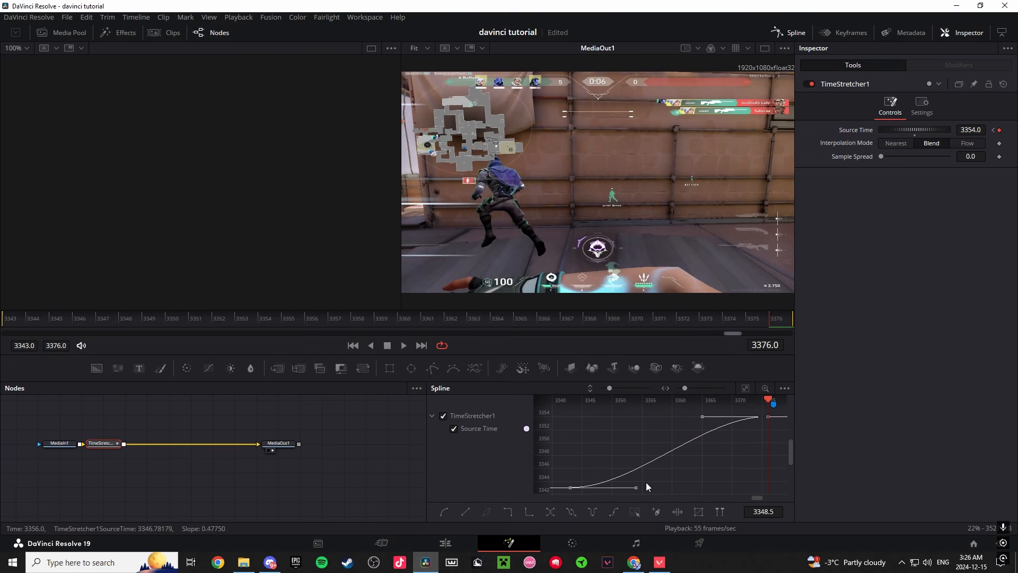
left_click_drag(636, 486, 624, 443)
left_click_drag(698, 419, 677, 416)
left_click_drag(615, 448, 619, 439)
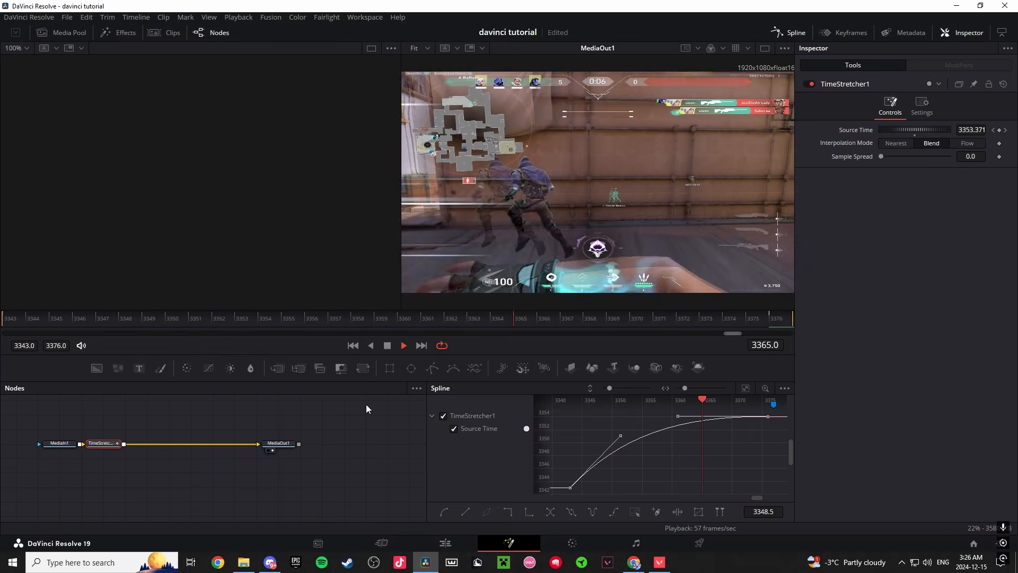
key("space")
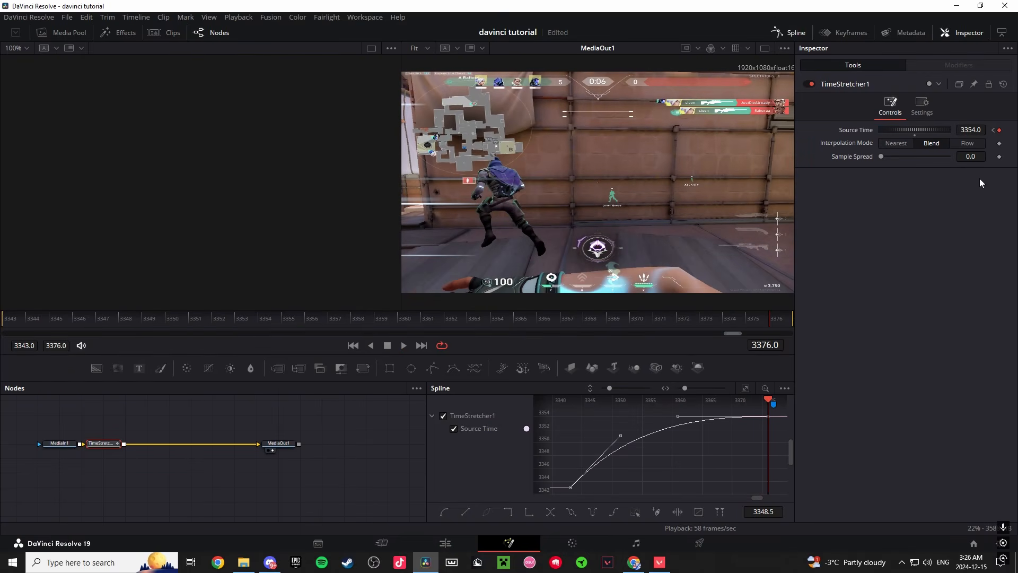
Step: Set the Time Stretcher's Interpolation Mode to Flow and insert an Optical Flow node between MediaIn1 and the Time Stretcher
left_click(963, 143)
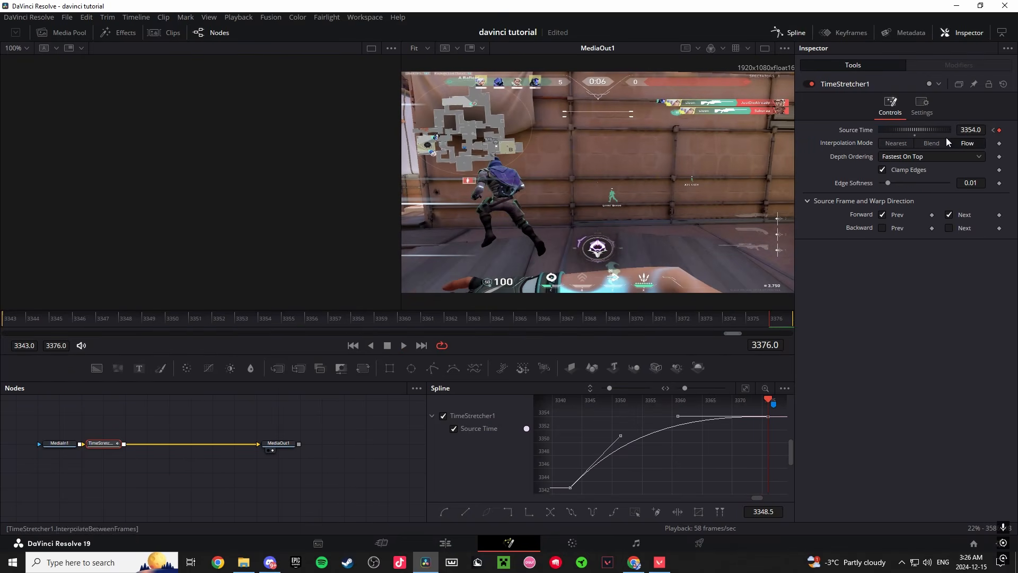
left_click(58, 444)
key("shift+space")
type("time stre")
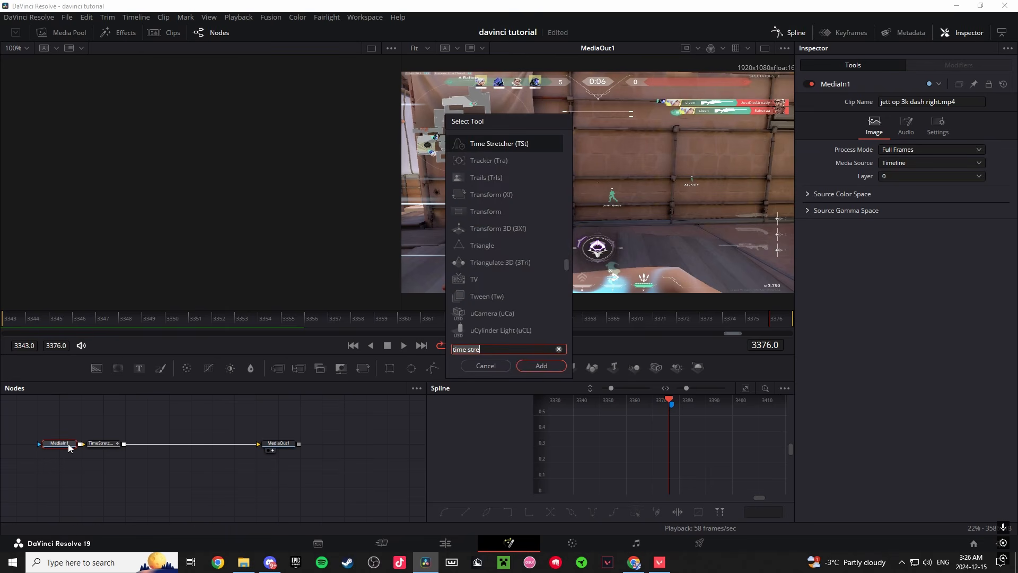
type("opt")
key("Return")
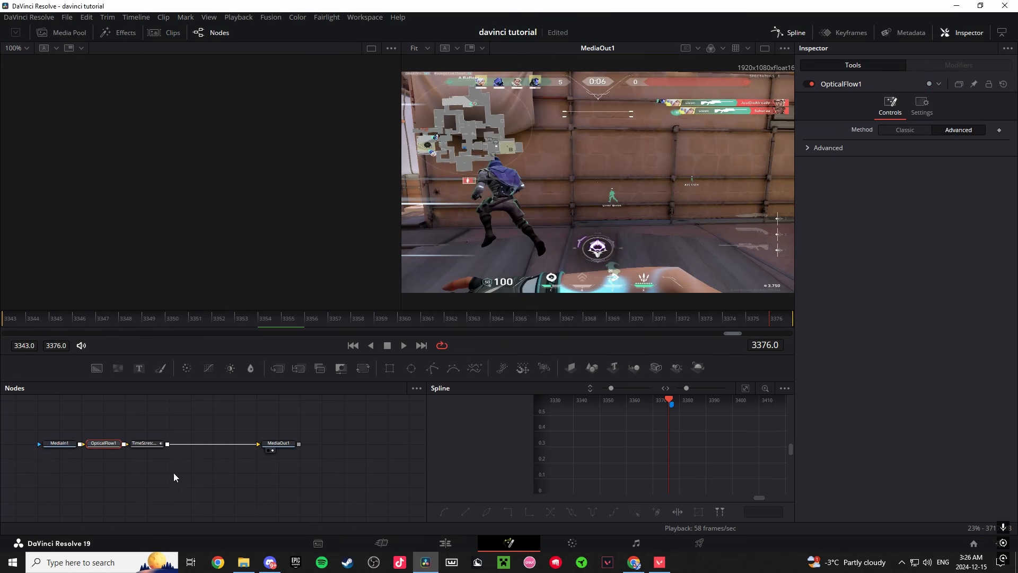
left_click_drag(149, 444, 171, 444)
Step: Return to the Edit page and play the retimed dash clip
left_click(446, 542)
left_click_drag(873, 338, 868, 338)
scroll(823, 394, "right", 1)
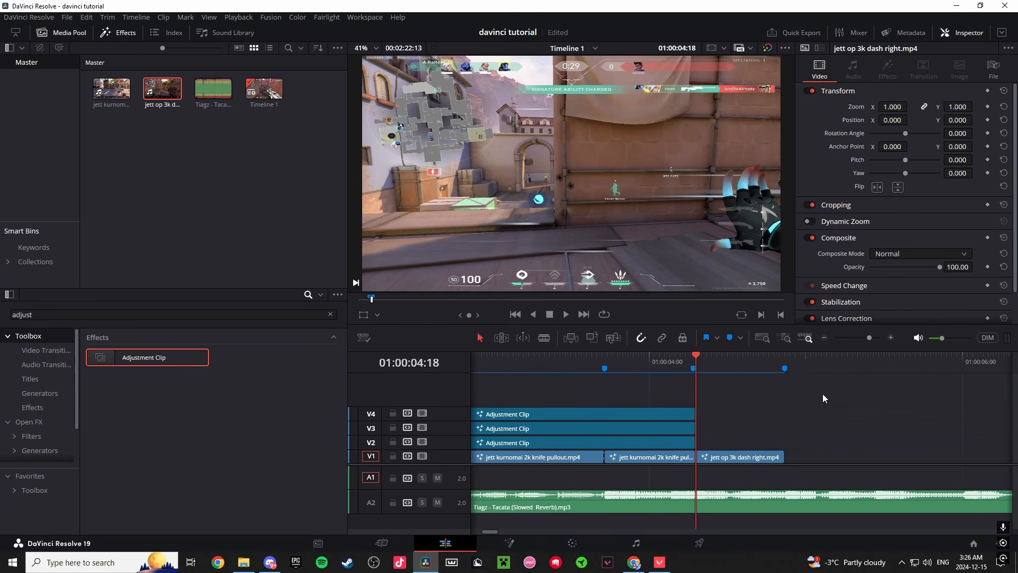
scroll(822, 394, "right", 2)
key("space")
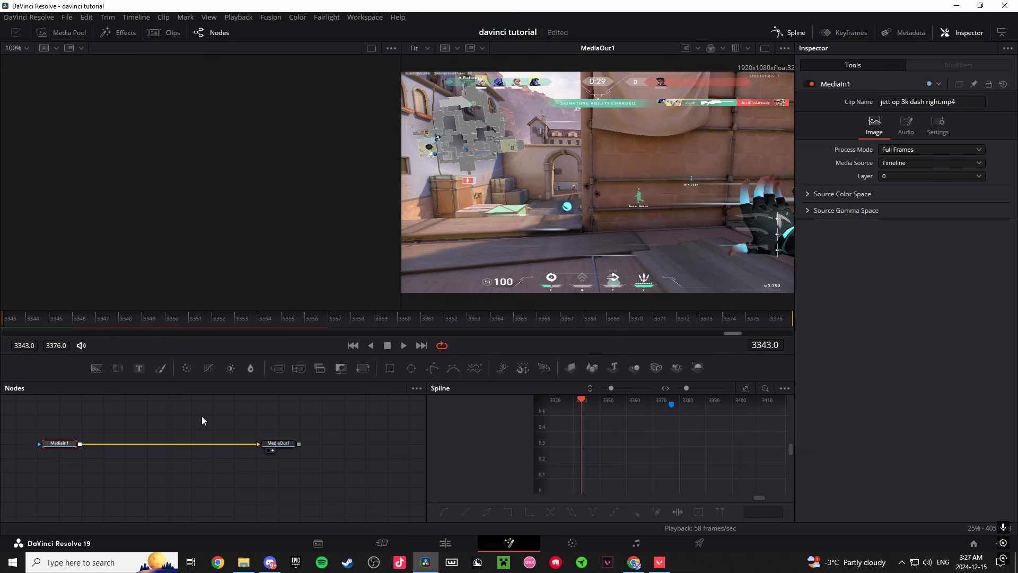
Step: On the dash clip's cleared Fusion composition, add a Time Stretcher after MediaIn1 with Source Time 3343 at frame 3343
key("shift+space")
type("time stretcher")
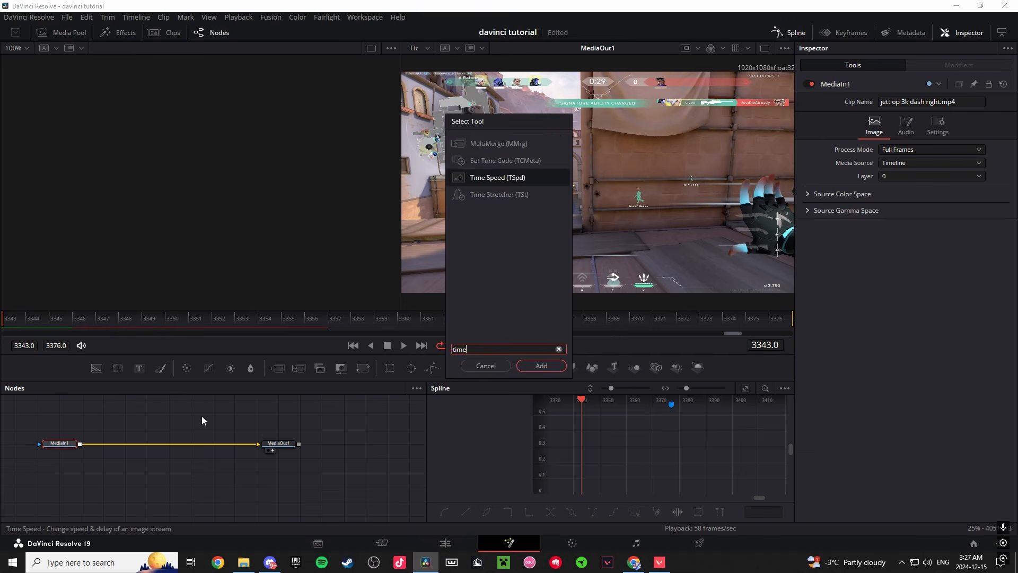
key("Return")
double_click(769, 347)
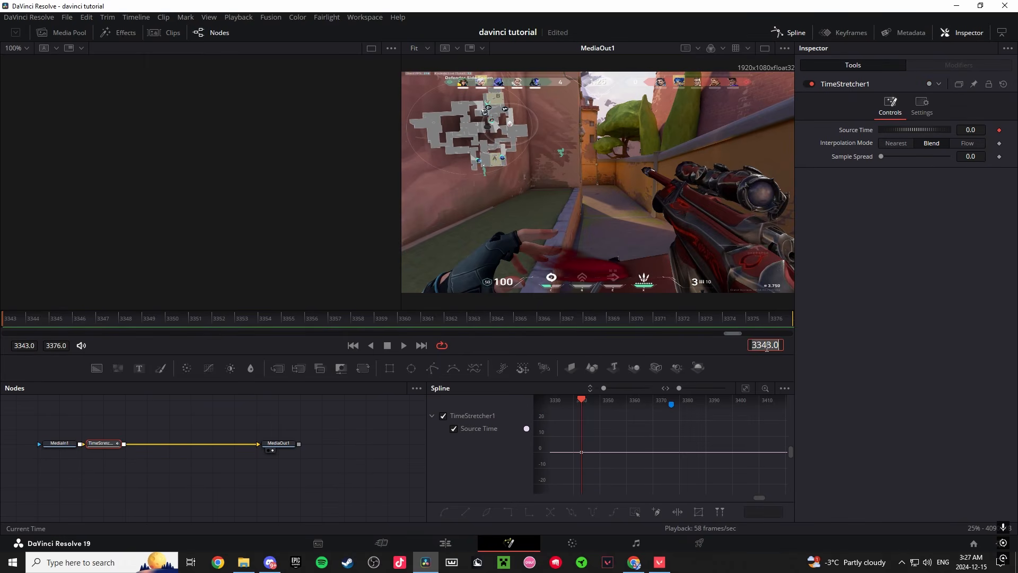
key("ctrl+c")
double_click(978, 131)
key("ctrl+v")
key("Tab")
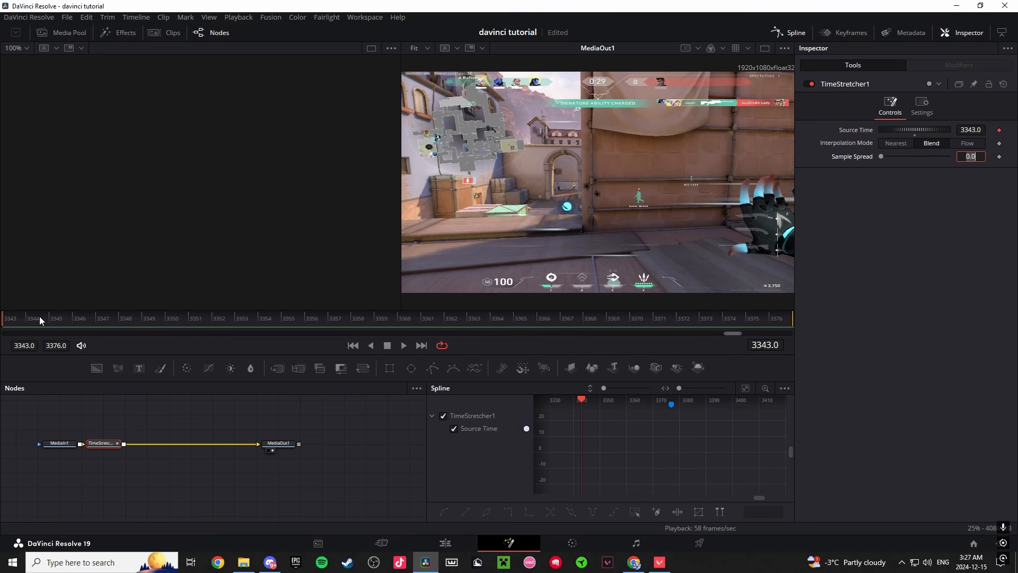
Step: Keyframe the Time Stretcher's Source Time at 3345 on frame 3376 and 3355 on frame 3360
left_click_drag(2, 322, 790, 320)
left_click_drag(970, 132, 980, 132)
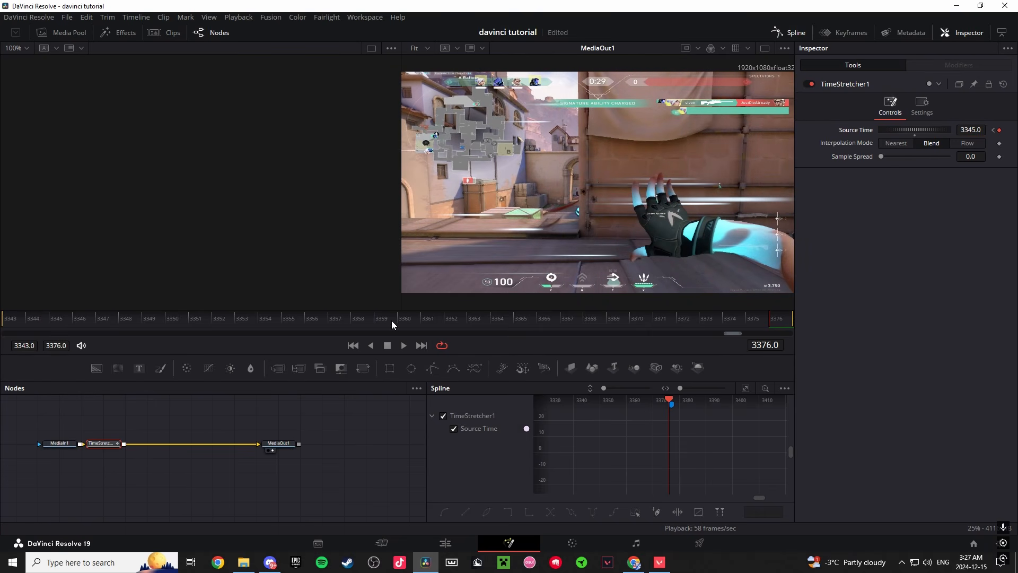
left_click(391, 320)
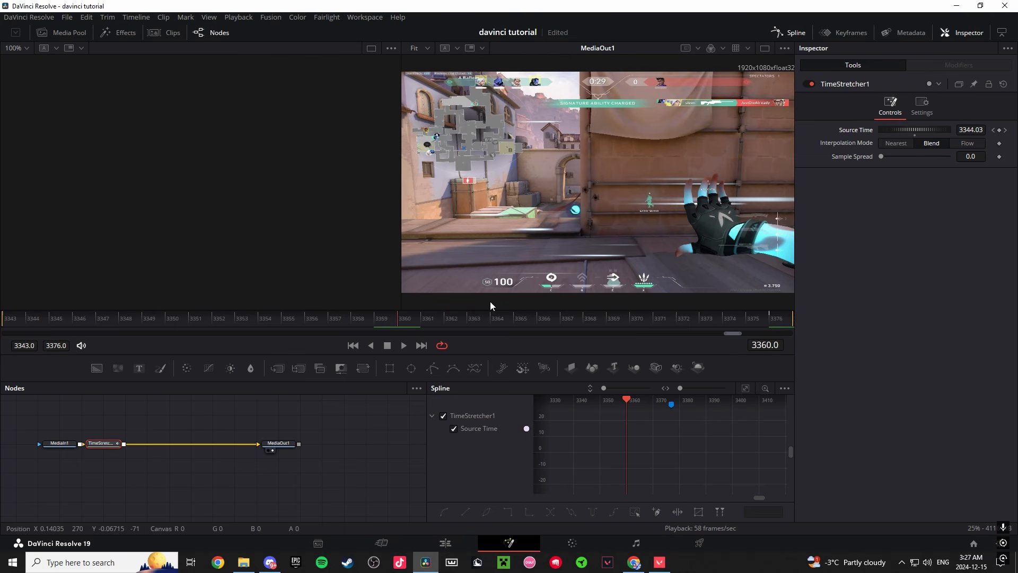
left_click(979, 131)
key("BackSpace")
key("Tab")
left_click_drag(971, 130, 979, 131)
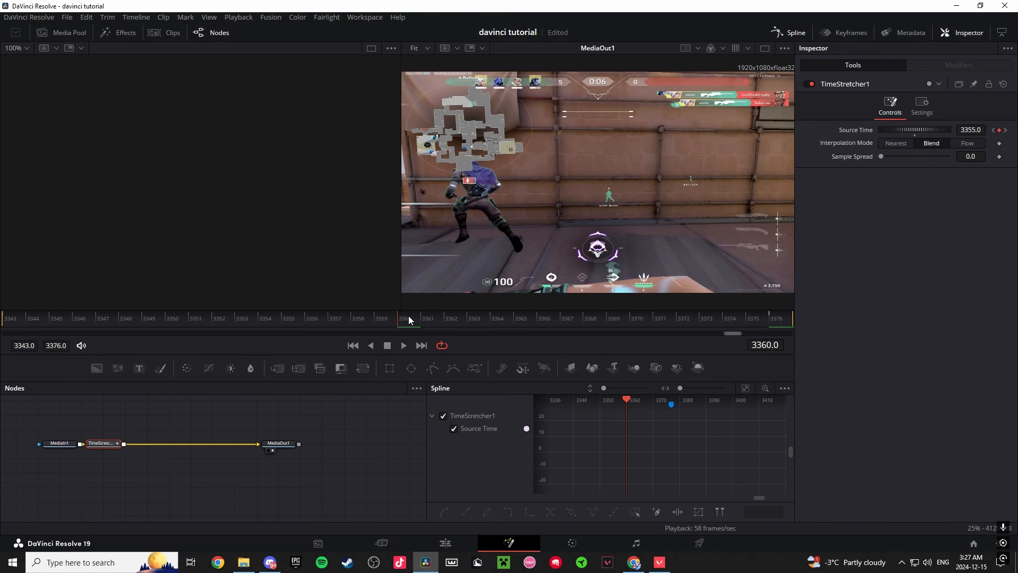
Step: Scrub through the retimed frames back to frame 3343, then fit the Source Time curve in the spline view and smooth it
left_click_drag(408, 320, 810, 297)
left_click_drag(538, 318, 0, 329)
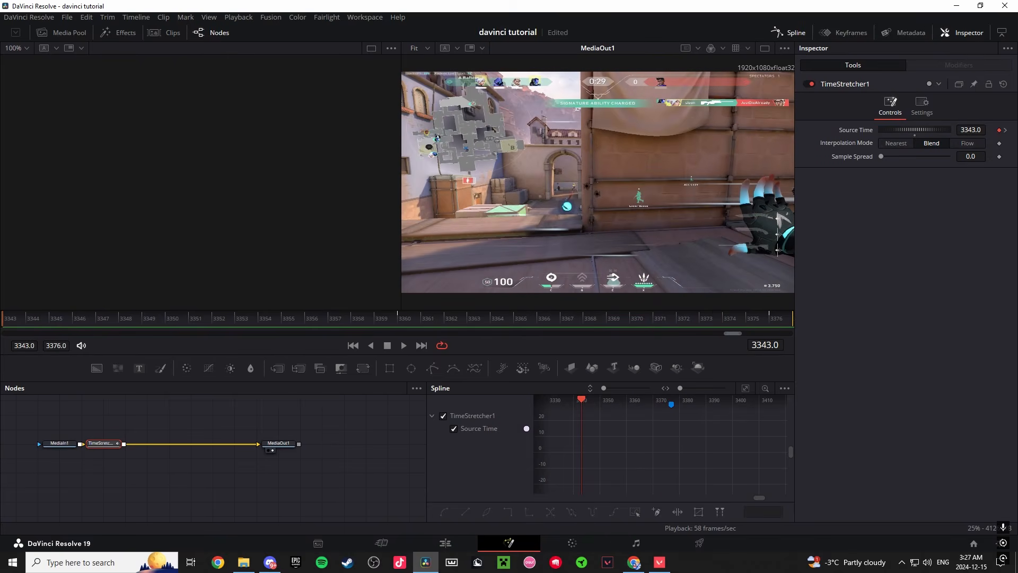
left_click(745, 388)
key("s")
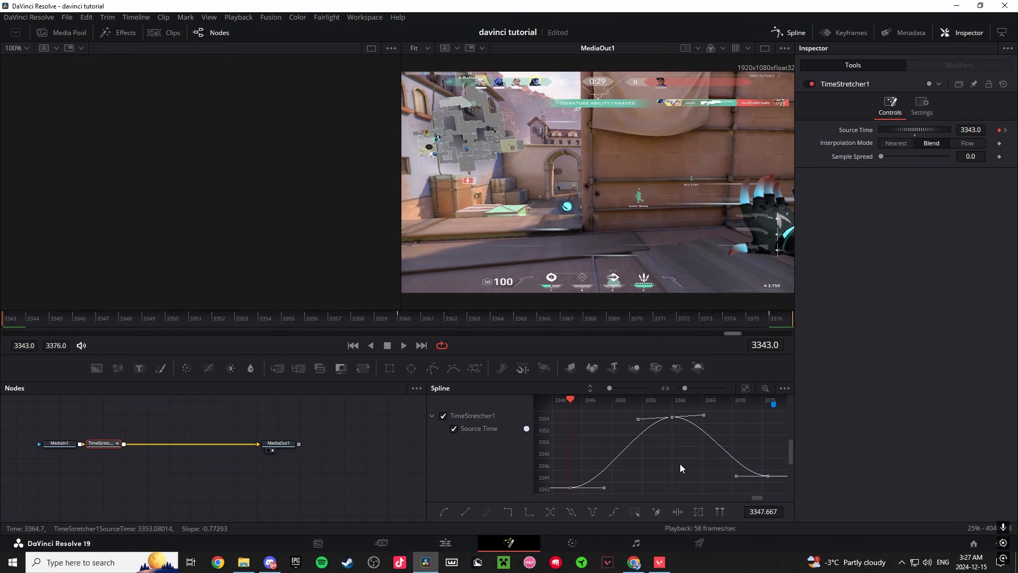
Step: Bend the Source Time curve into a steep-sided arch with a rounded peak and set the Time Stretcher's Interpolation Mode to Flow
left_click_drag(601, 491, 596, 432)
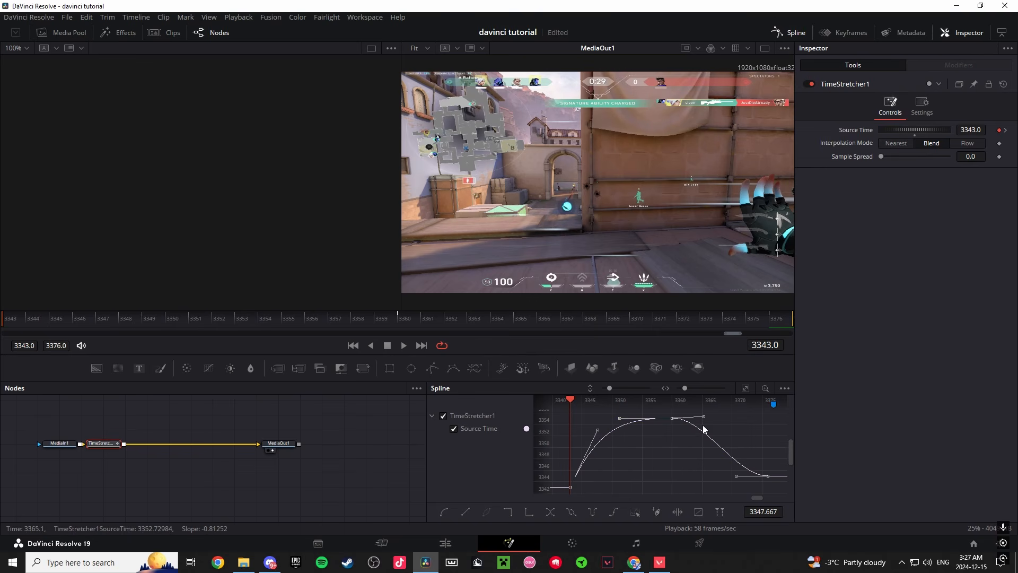
left_click_drag(703, 418, 726, 420)
left_click_drag(735, 476, 747, 432)
left_click(580, 499)
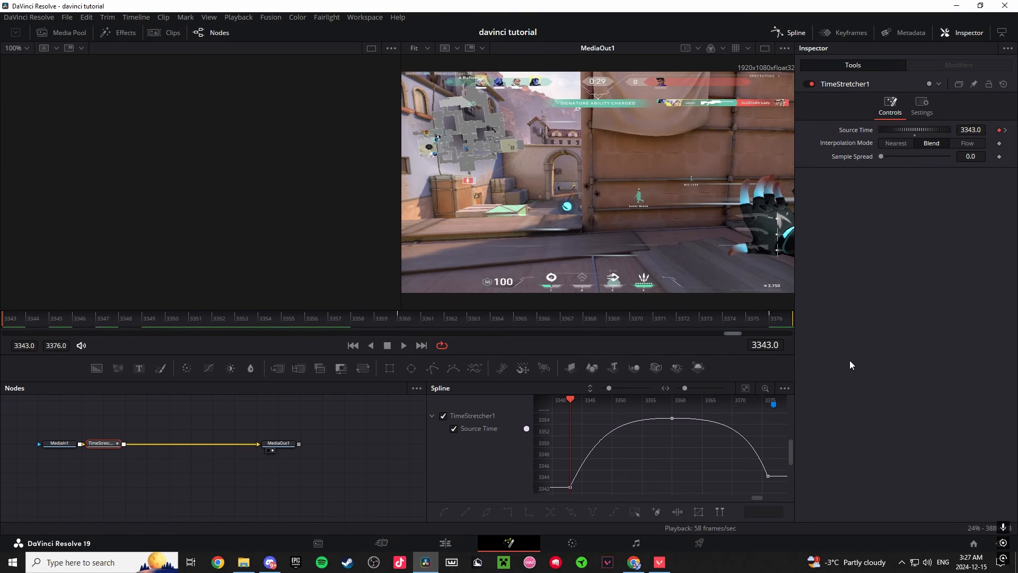
key("space")
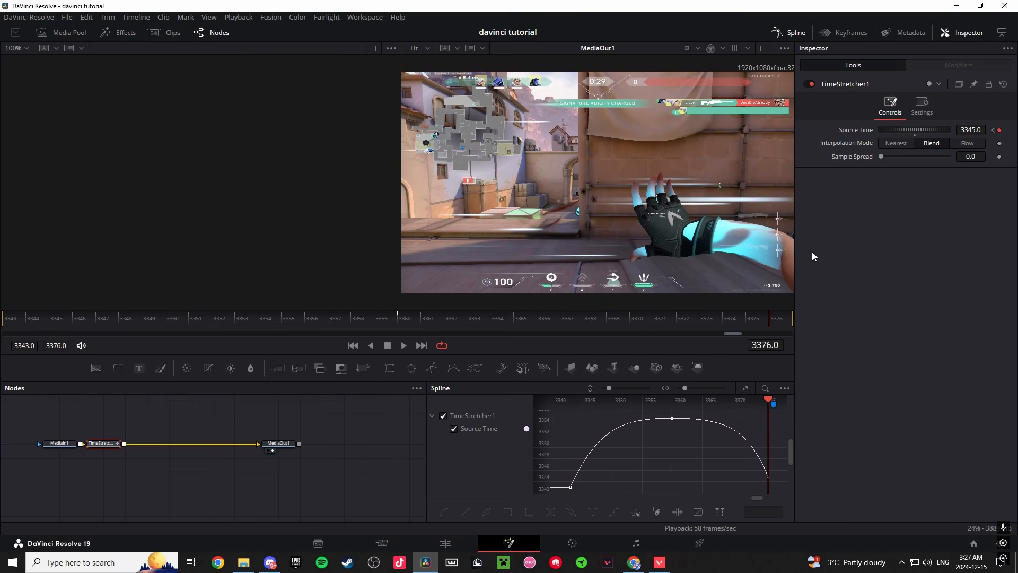
left_click(969, 143)
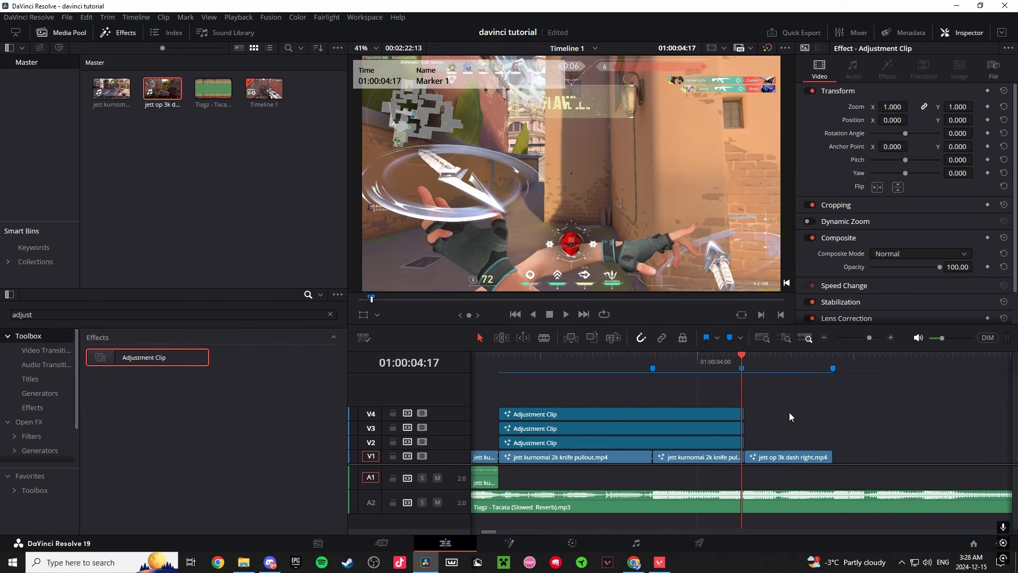
Step: Extend the three stacked adjustment clips to the dash clip's start at 01:00:04:18 and place an adjustment clip over the dash clip on V2
left_click(745, 361)
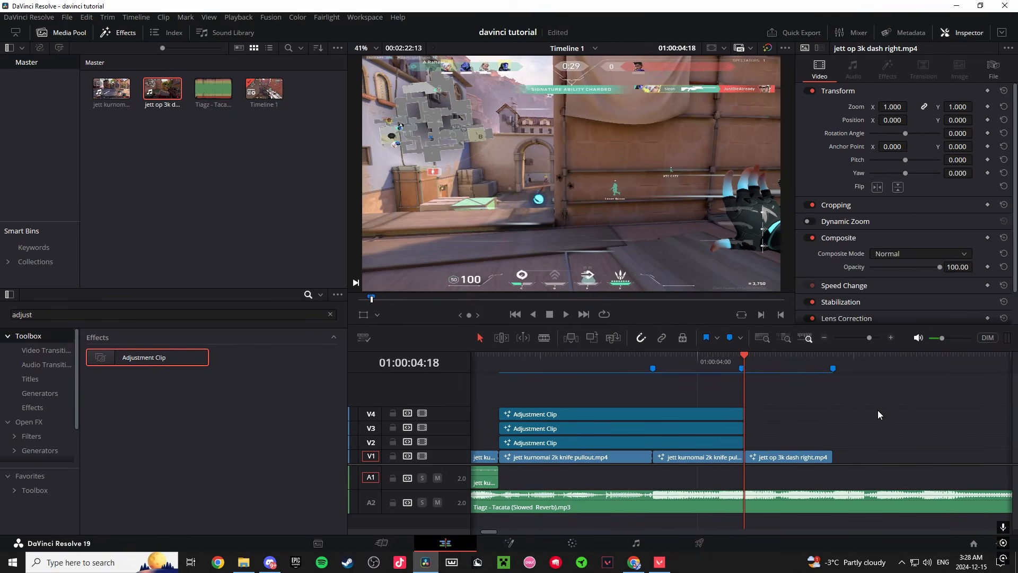
key("space")
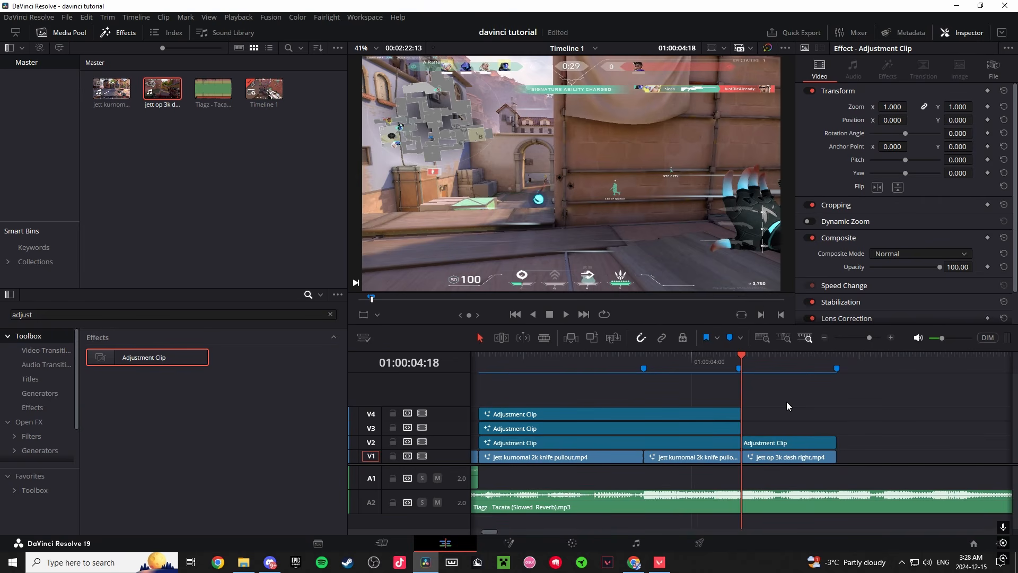
left_click_drag(752, 361, 495, 372)
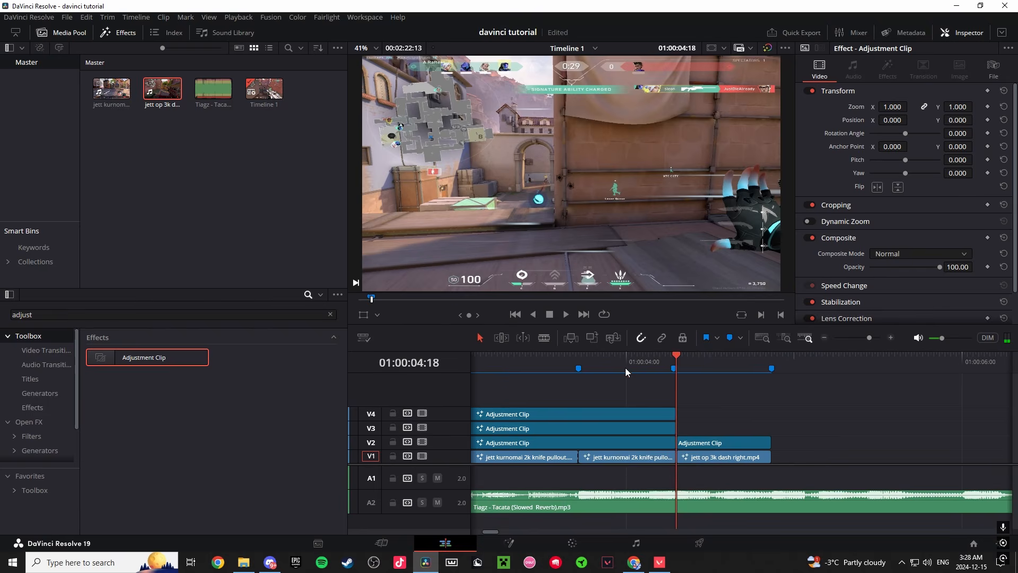
Step: Examine the earlier V4 adjustment clip's Fusion Transform at Marker 2 for its motion blur settings and Size keyframe, and return to the Edit page
left_click(582, 361)
right_click(593, 413)
left_click(639, 355)
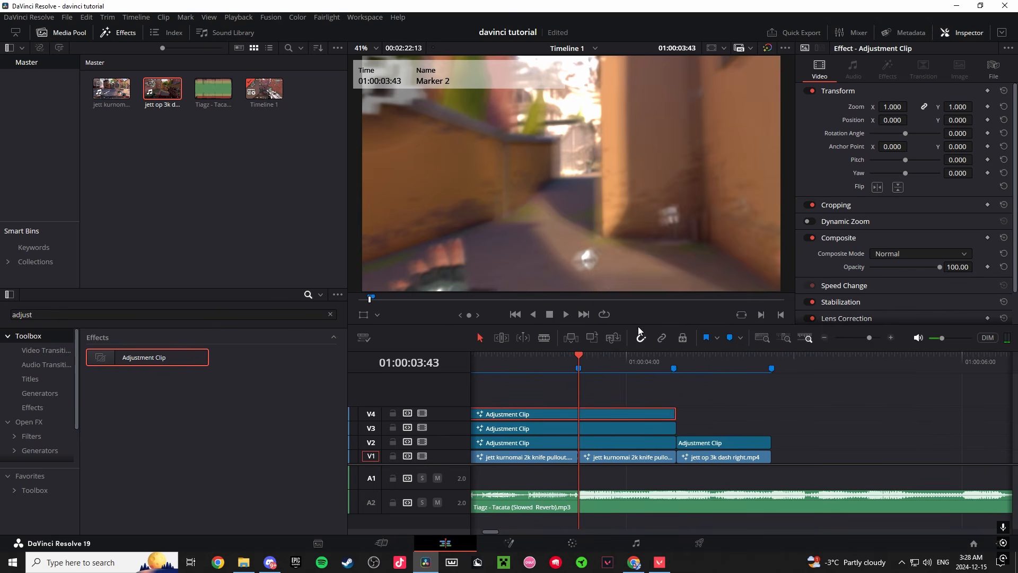
left_click_drag(100, 310, 502, 314)
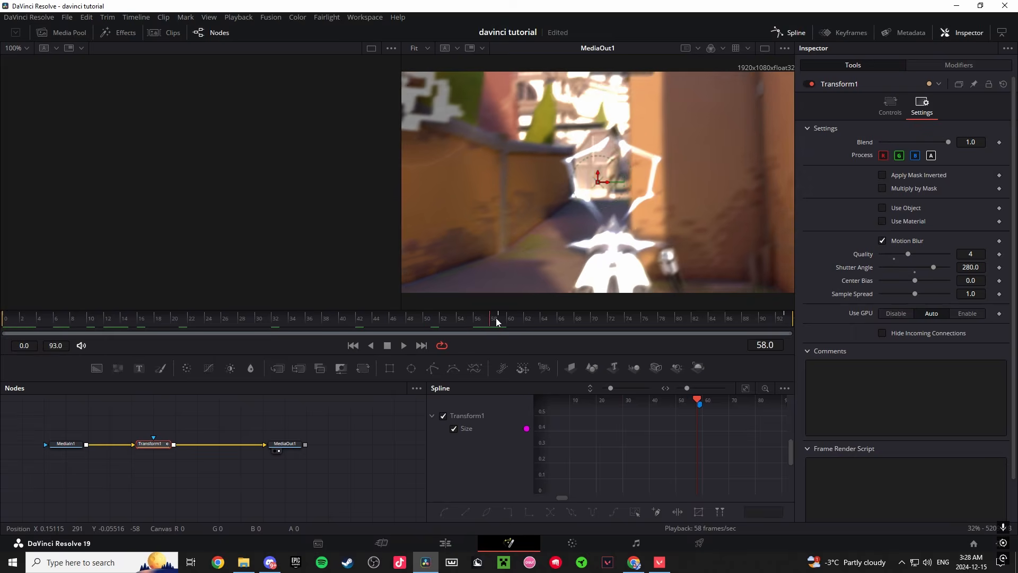
left_click(890, 104)
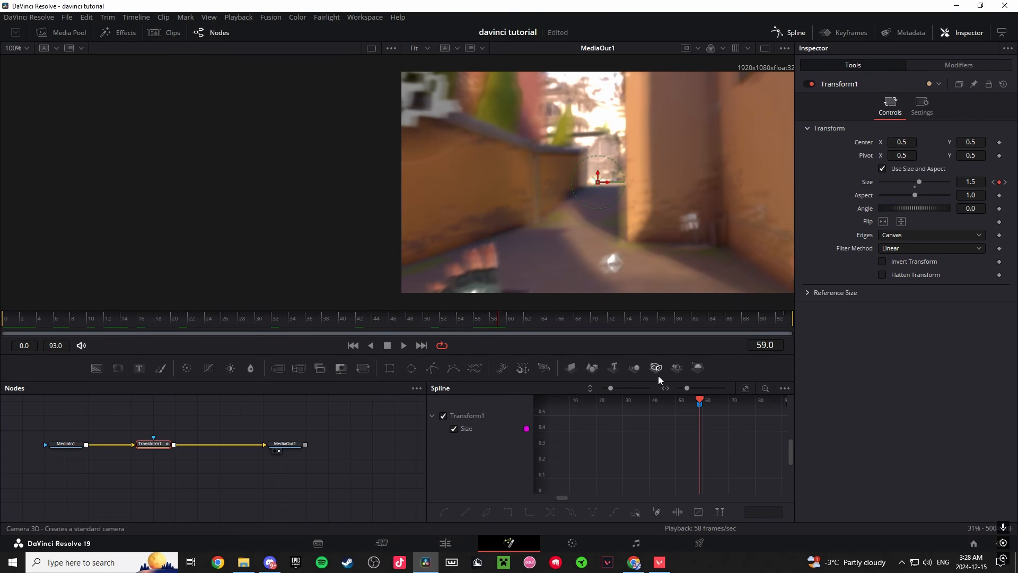
left_click(455, 542)
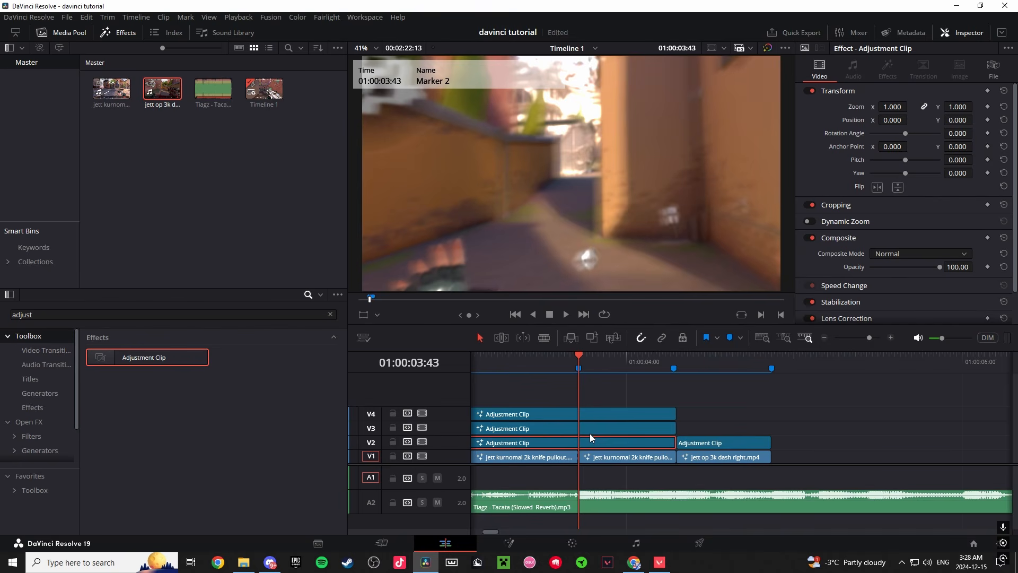
right_click(596, 413)
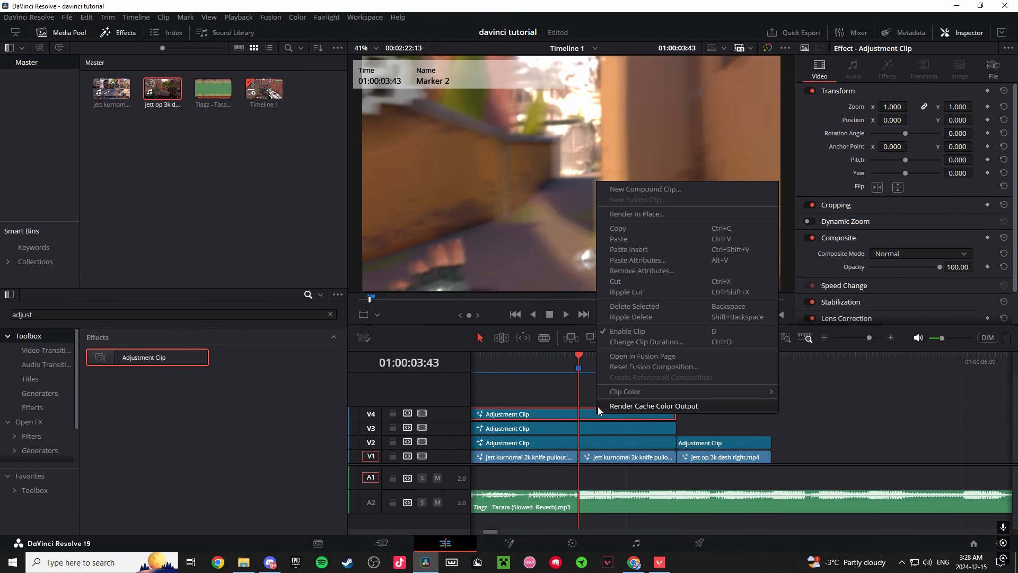
left_click(648, 356)
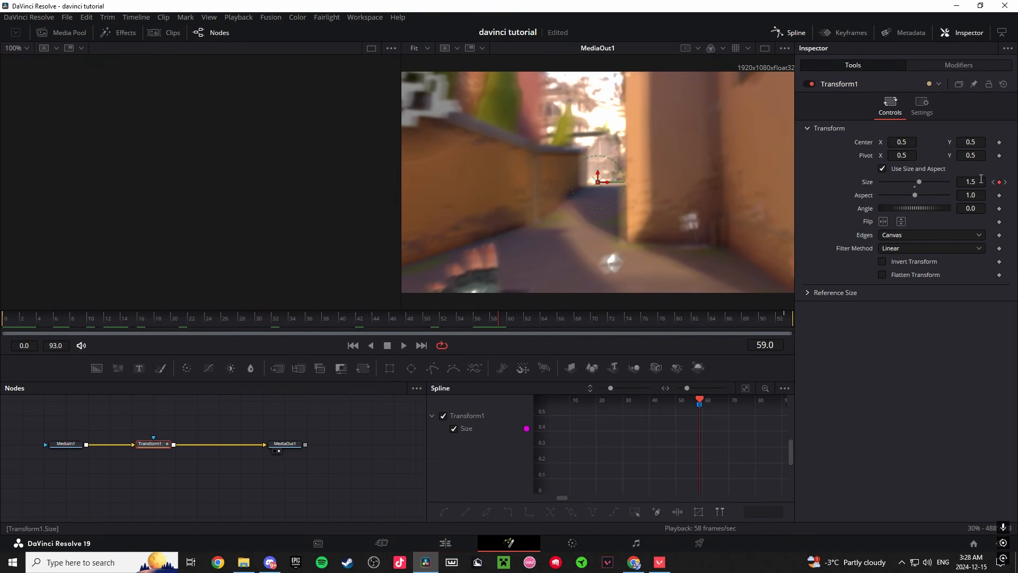
key("shift+4")
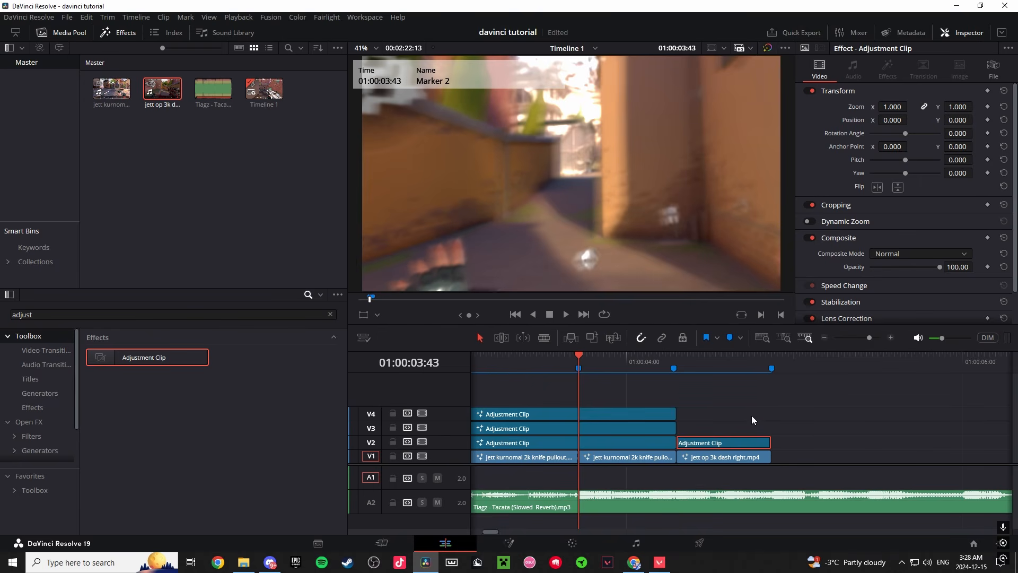
Step: On the dash clip's V2 adjustment clip, add a Transform node in Fusion and keyframe its Size at 1.5 on frame 0
right_click(751, 442)
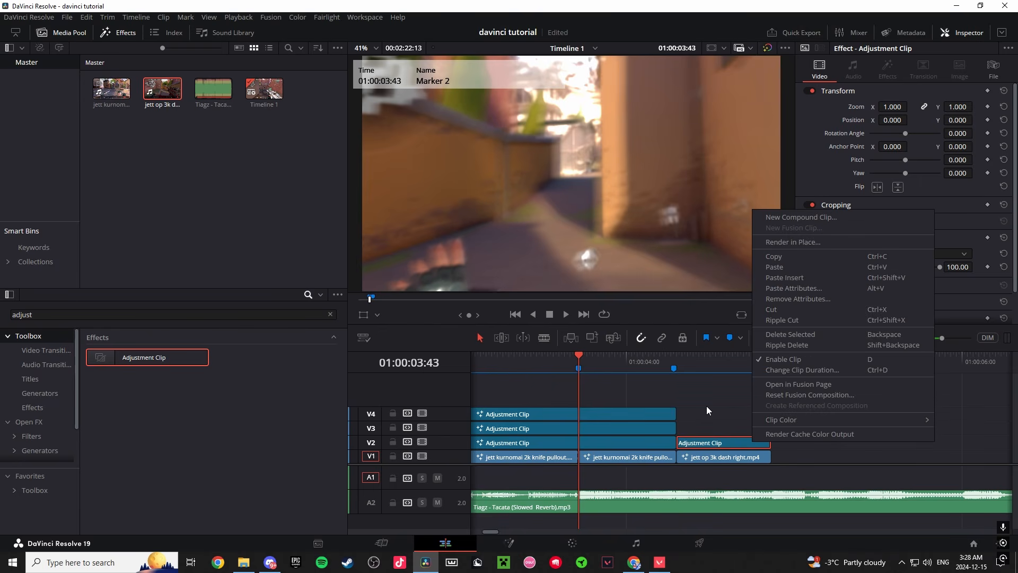
left_click(798, 384)
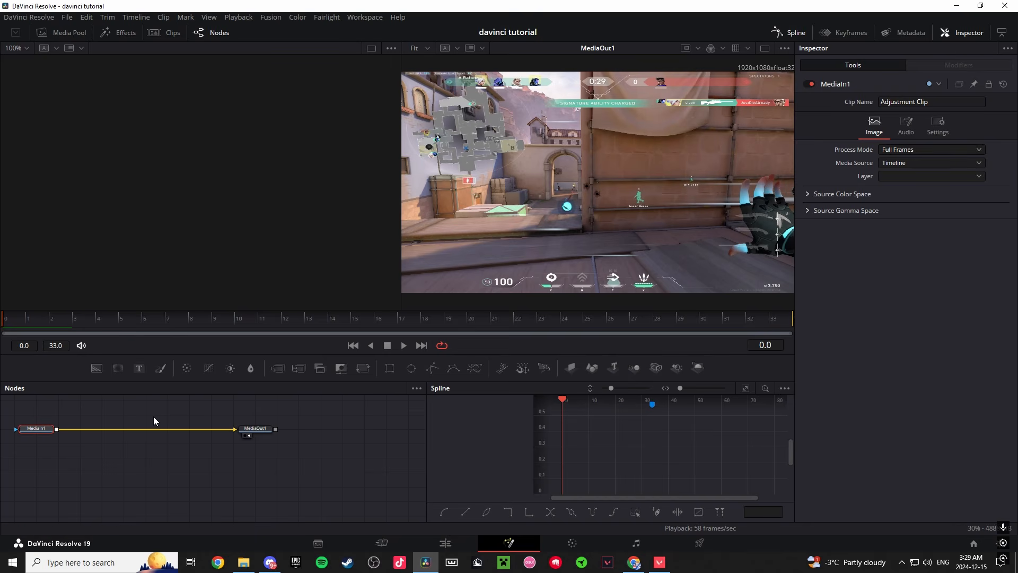
key("shift+space")
type("opti")
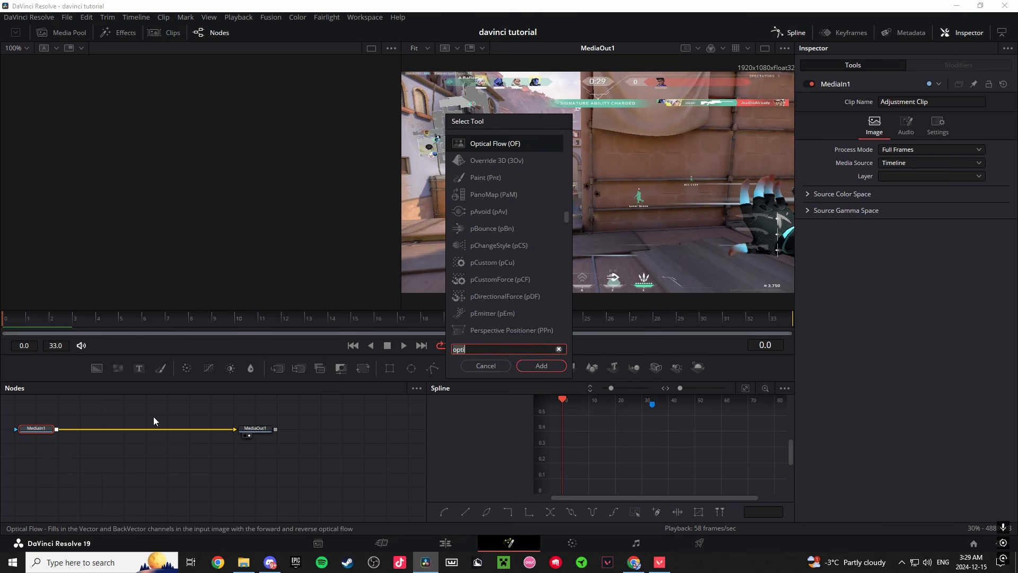
type("trans")
key("Return")
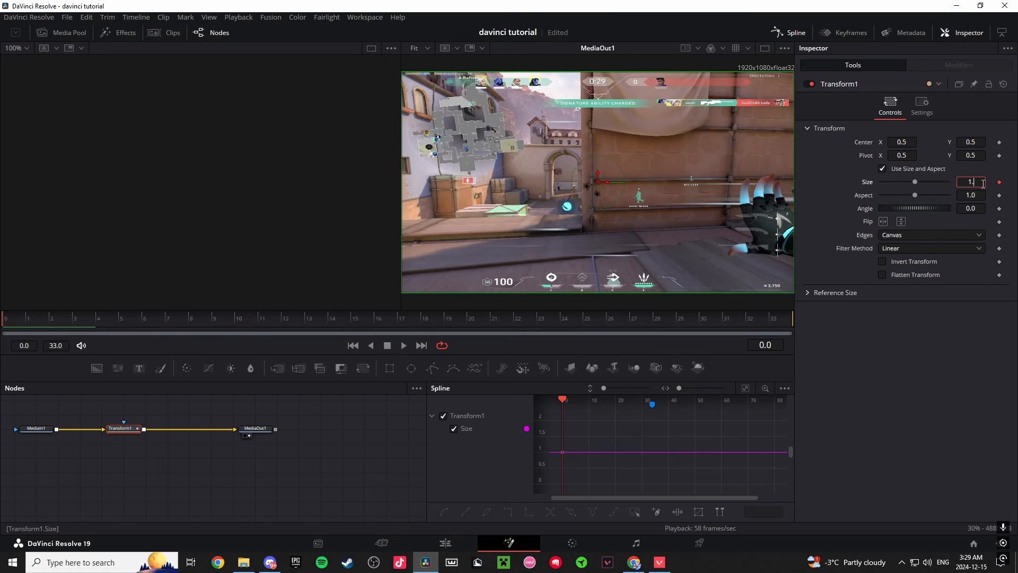
type("5")
key("Tab")
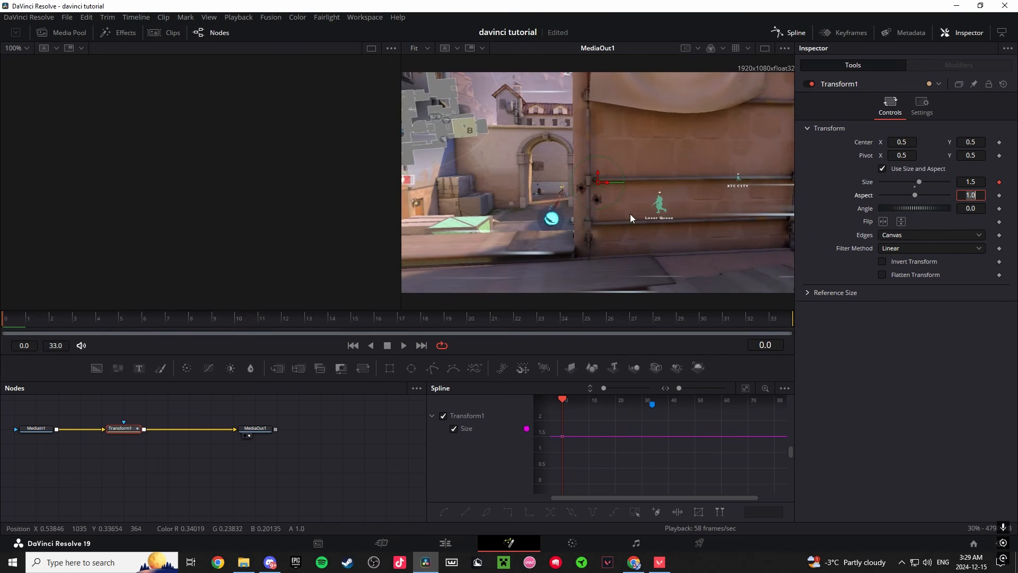
Step: Keyframe the Transform's Size at 1 on frame 33
left_click_drag(4, 321, 790, 318)
left_click(982, 182)
key("BackSpace")
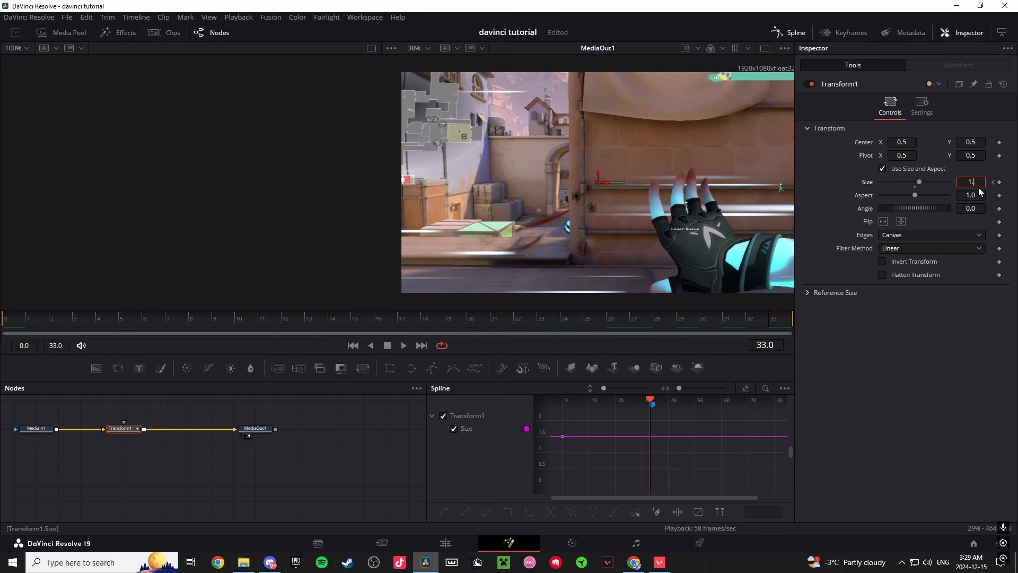
key("Return")
Step: Fit the Size curve in the spline view, smooth it, and shape it to fall steeply at first and ease out slowly
left_click(745, 388)
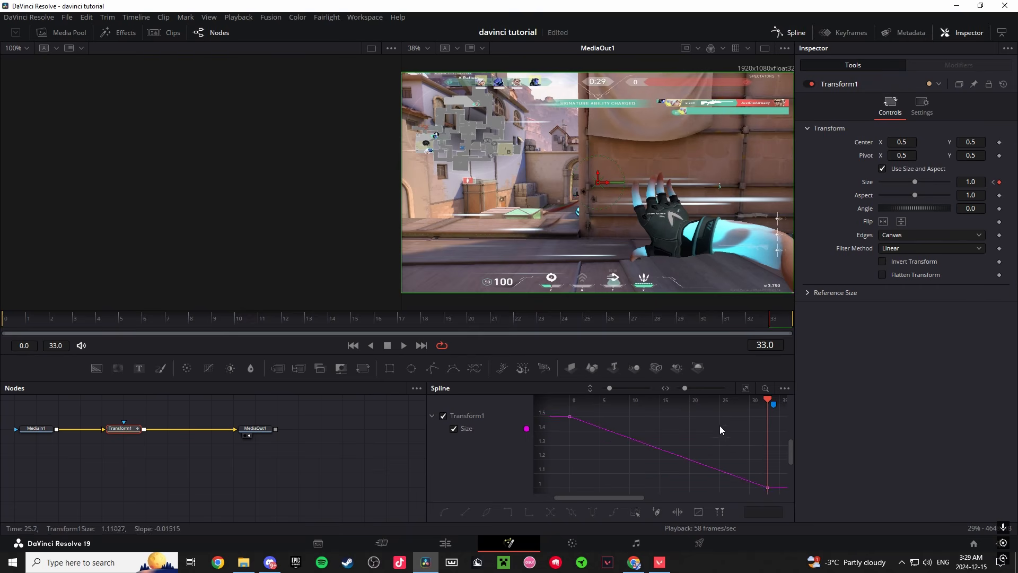
key("ctrl+a")
key("s")
left_click_drag(633, 419, 584, 468)
left_click_drag(700, 488, 597, 479)
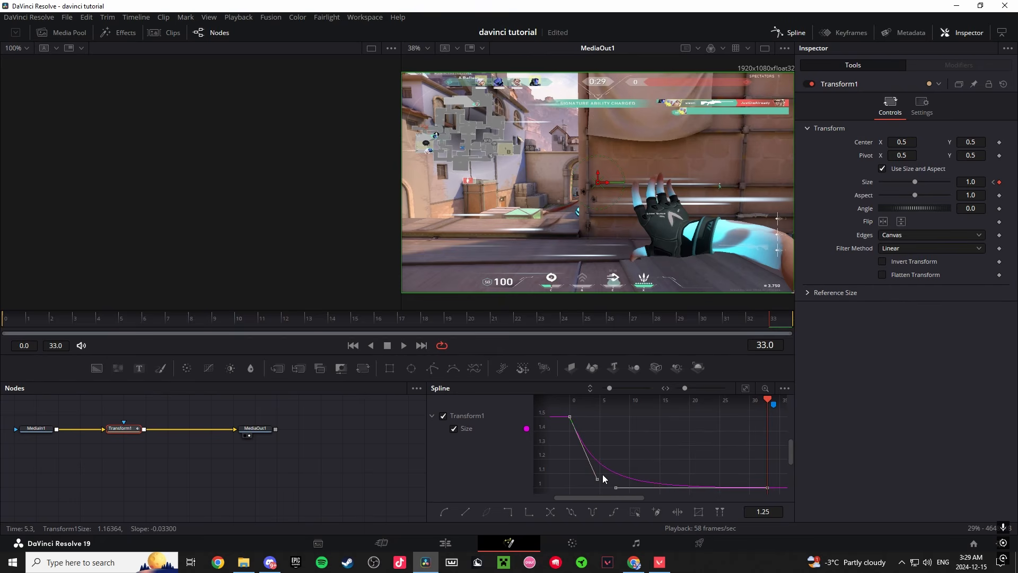
Step: Scrub back through the zoom, then turn on Motion Blur for the Transform and raise its Shutter Angle
left_click_drag(552, 321, 2, 321)
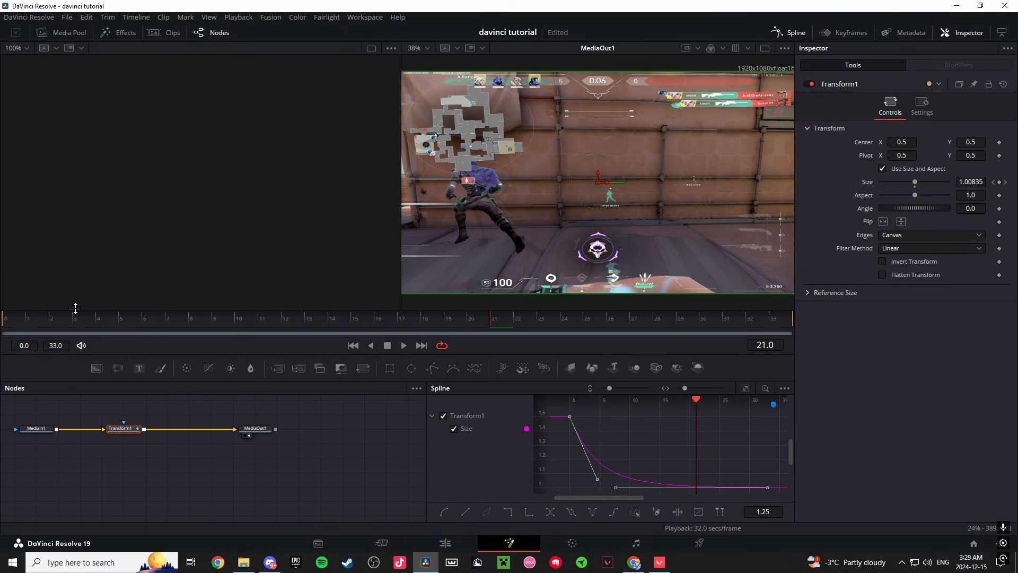
left_click(921, 105)
left_click(918, 241)
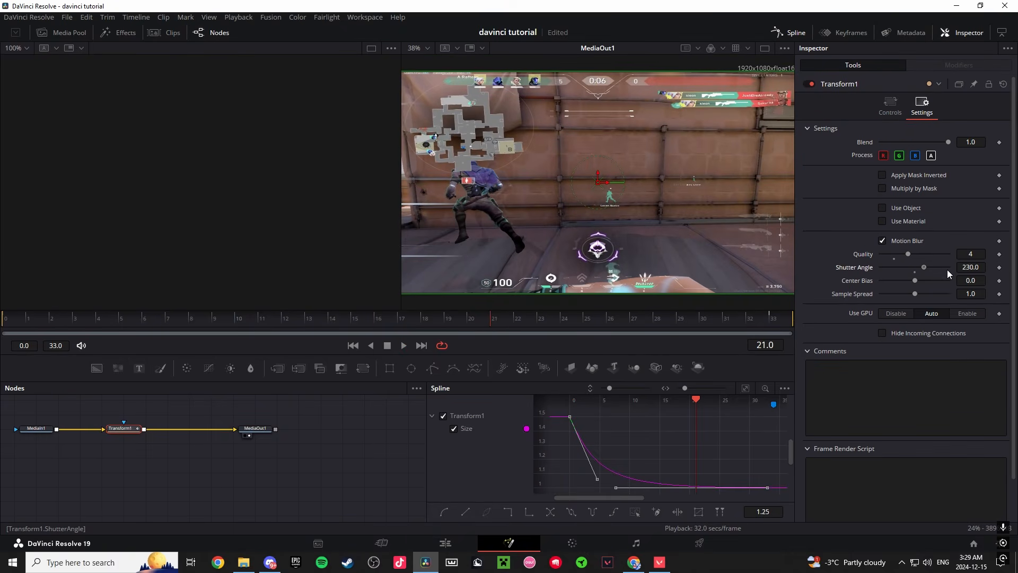
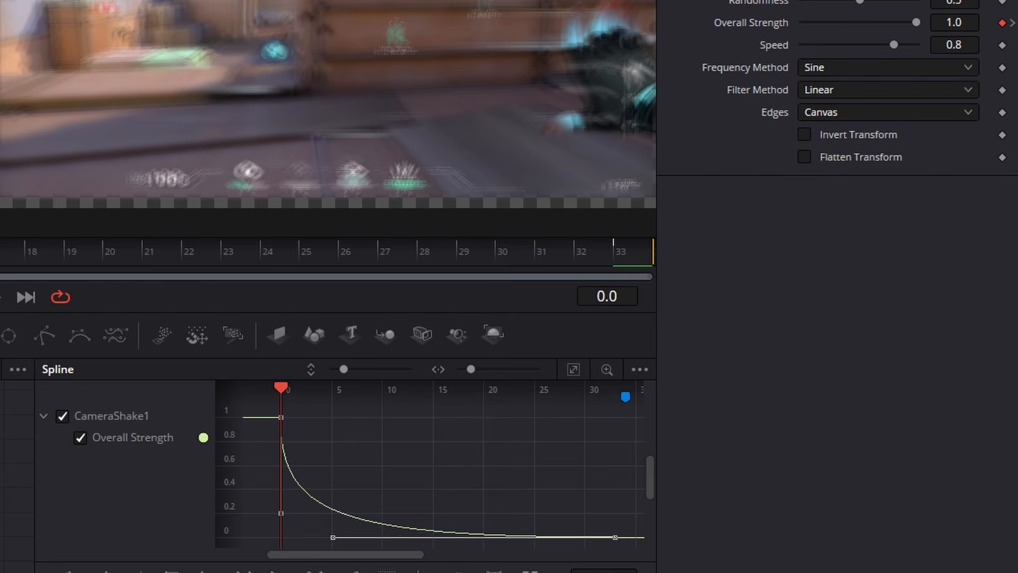
Step: Play the dash clip with its stacked adjustment effects from its start on the Edit page
key("space")
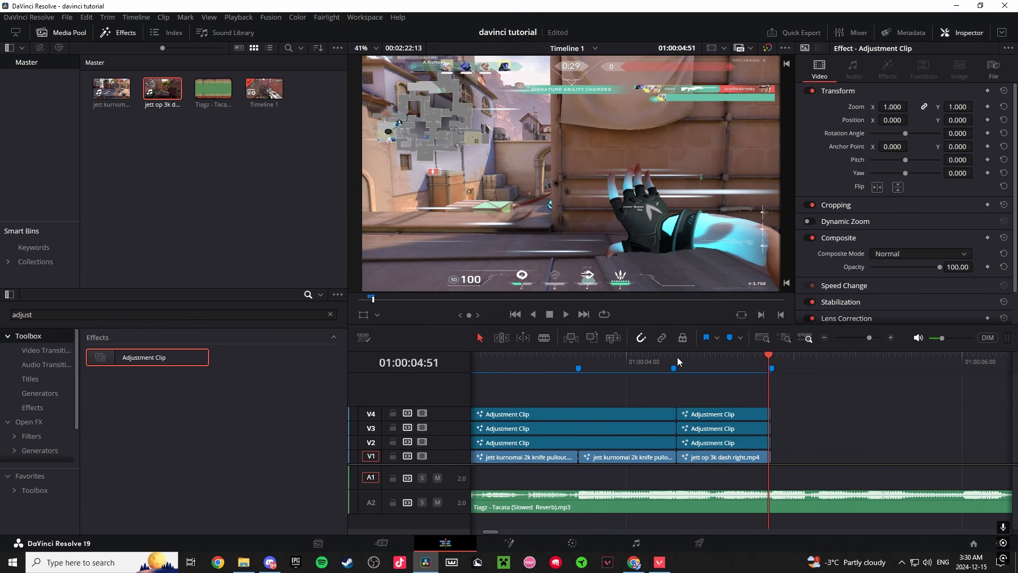
left_click(675, 358)
key("space")
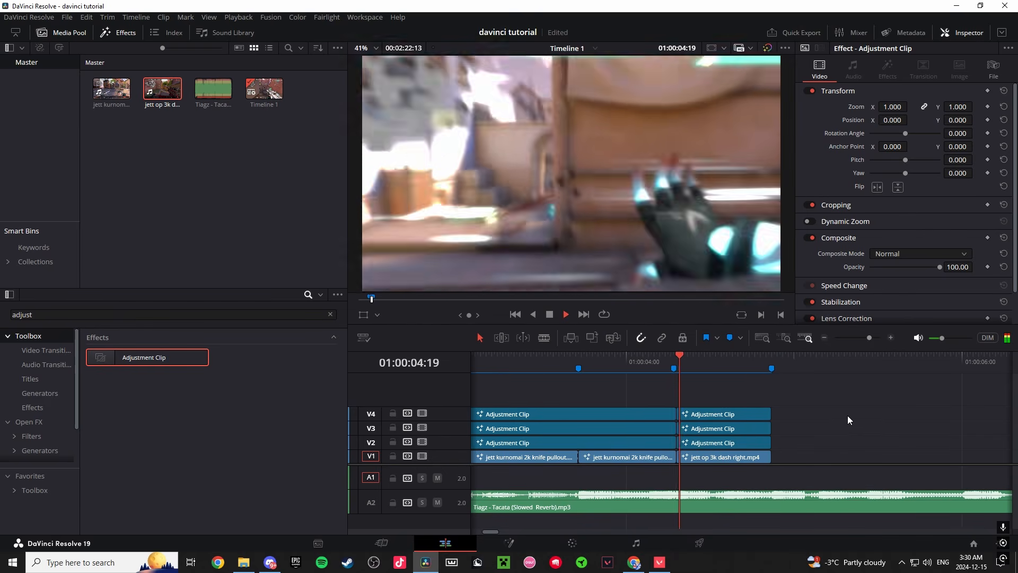
key("space")
Step: Zoom the timeline out and play the montage from the start of the first stacked adjustment clips to review the edit
left_click_drag(869, 338, 867, 343)
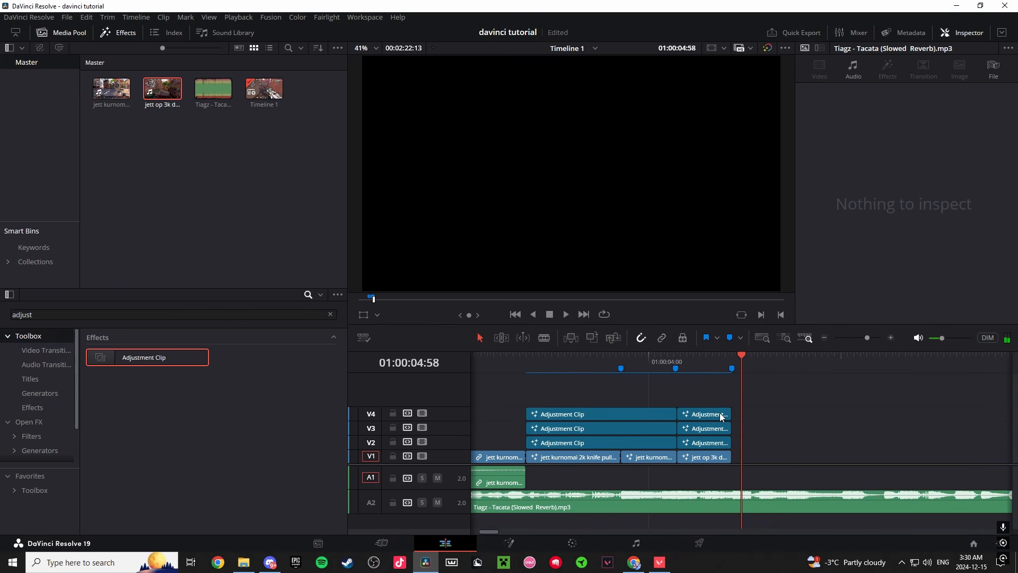
left_click(522, 362)
key("space")
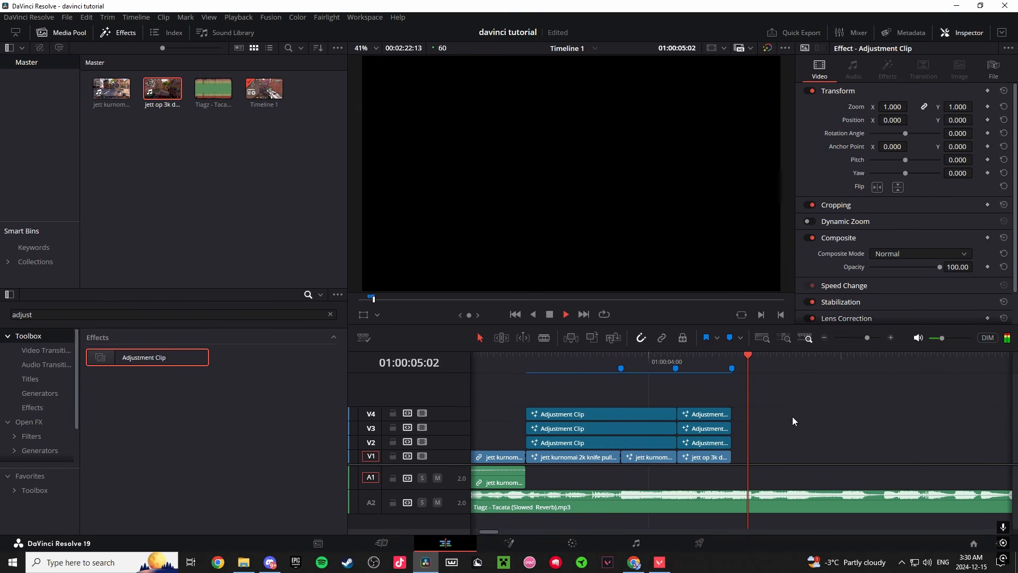
key("space")
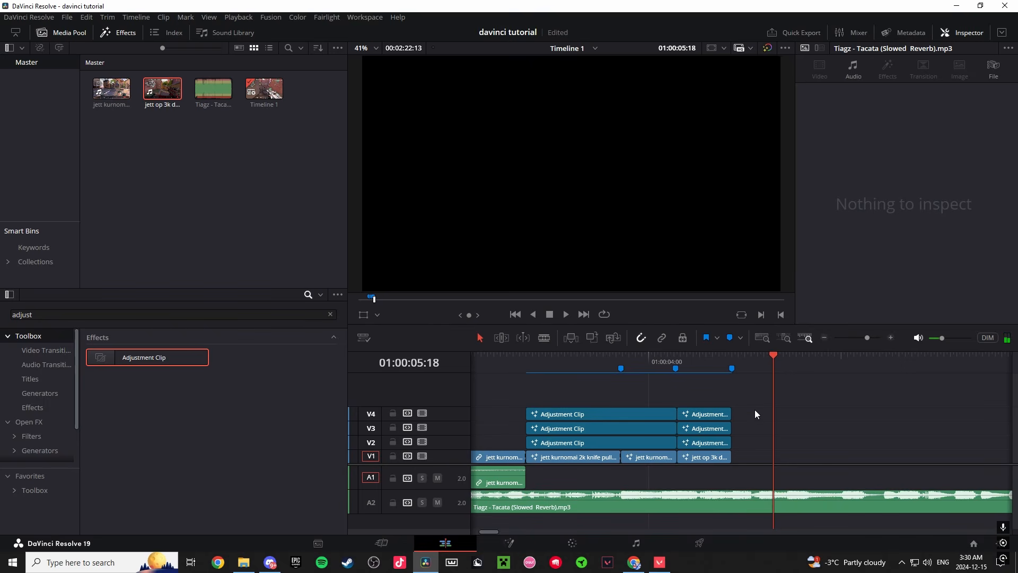
key("Up")
key("space")
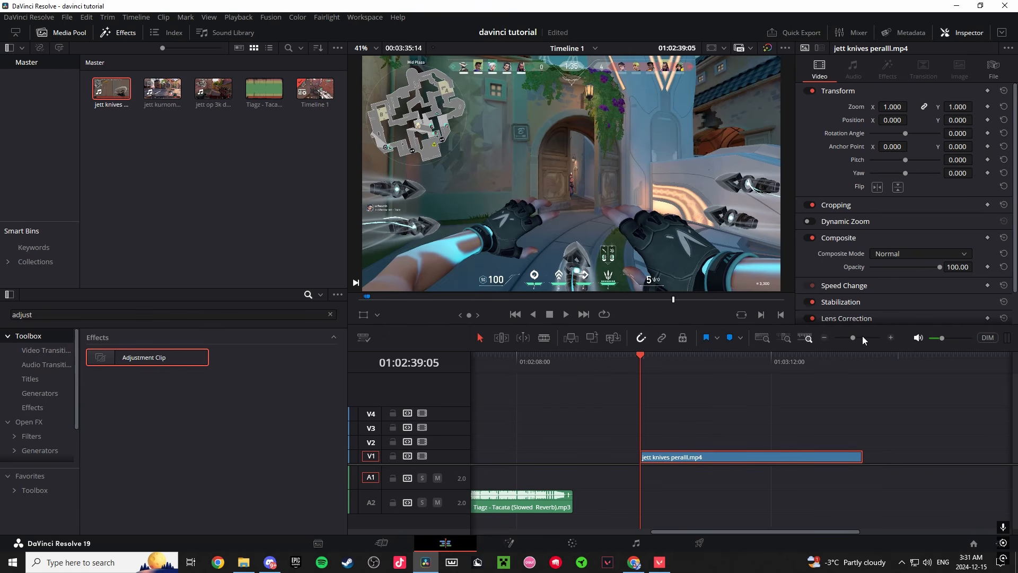
Step: Examine the opening seconds of the new jett knives clip on V1, stepping back frame by frame from 01:02:39:45 to 01:02:39:38
left_click_drag(853, 337, 858, 336)
scroll(838, 410, "right", 3)
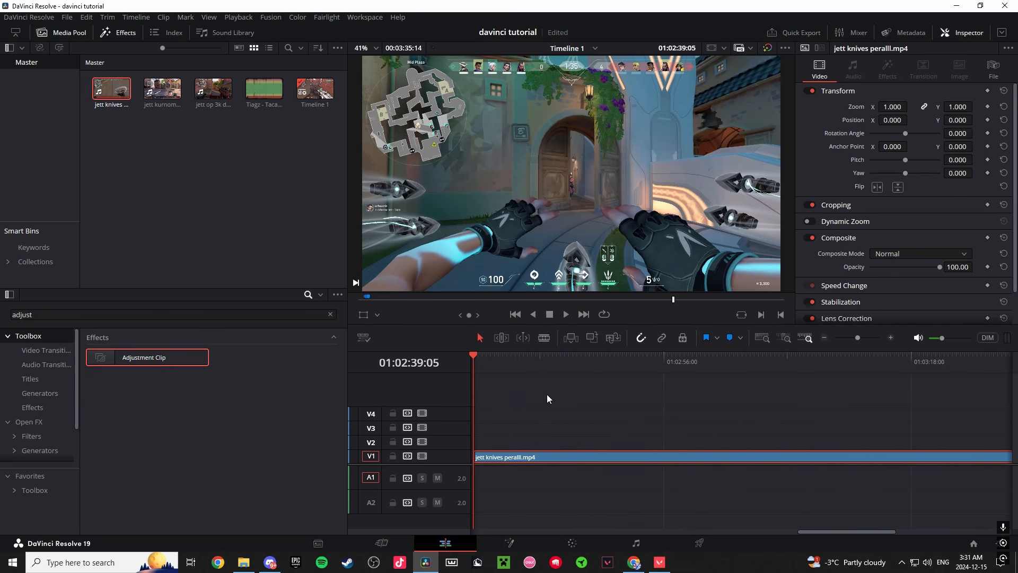
left_click_drag(495, 367, 482, 365)
scroll(481, 365, "left", 1)
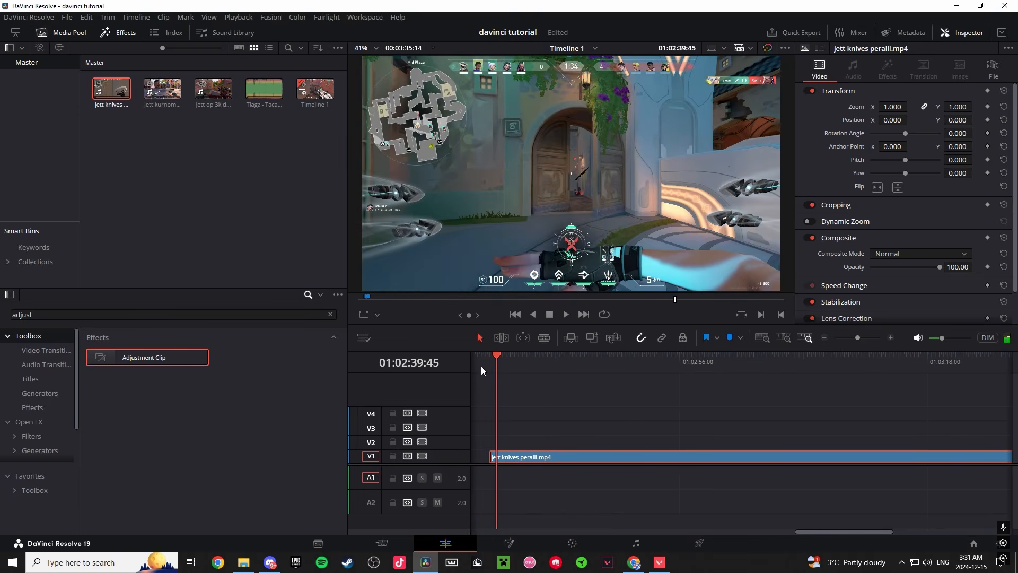
key("Left")
key("Left")
key("Left")
key("Left")
key("Left")
key("Left")
key("Left")
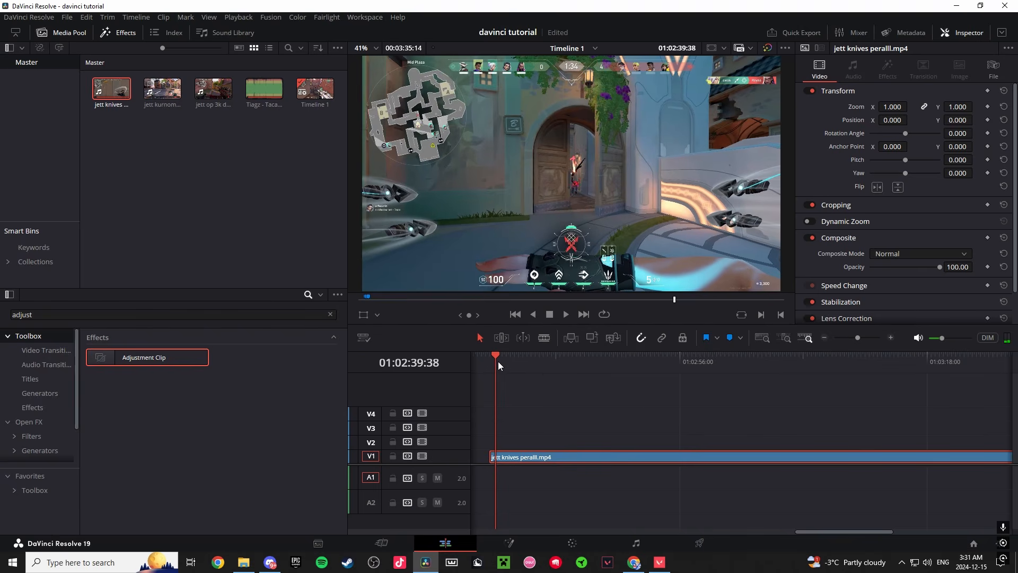
Step: Step frame by frame through the start of the jett knives clip to 01:02:39:23 and remove the footage before that frame
left_click(493, 360)
left_click_drag(493, 361, 491, 361)
key("Right")
key("Right")
key("Right")
key("Right")
key("Right")
key("Right")
key("Right")
key("Right")
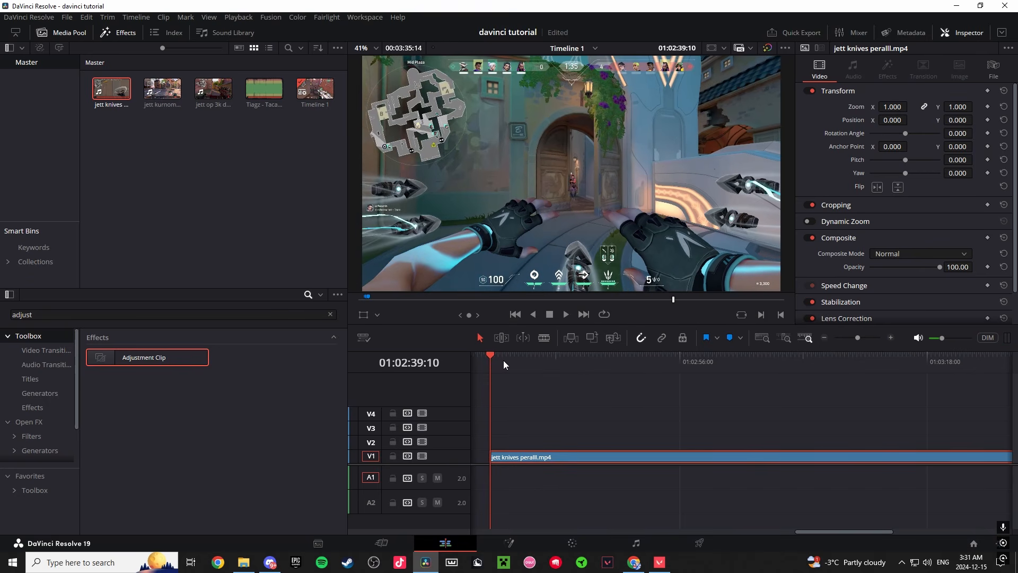
key("Right")
key("Right")
key("Right")
key("Right")
key("Right")
key("Right")
key("Right")
key("Right")
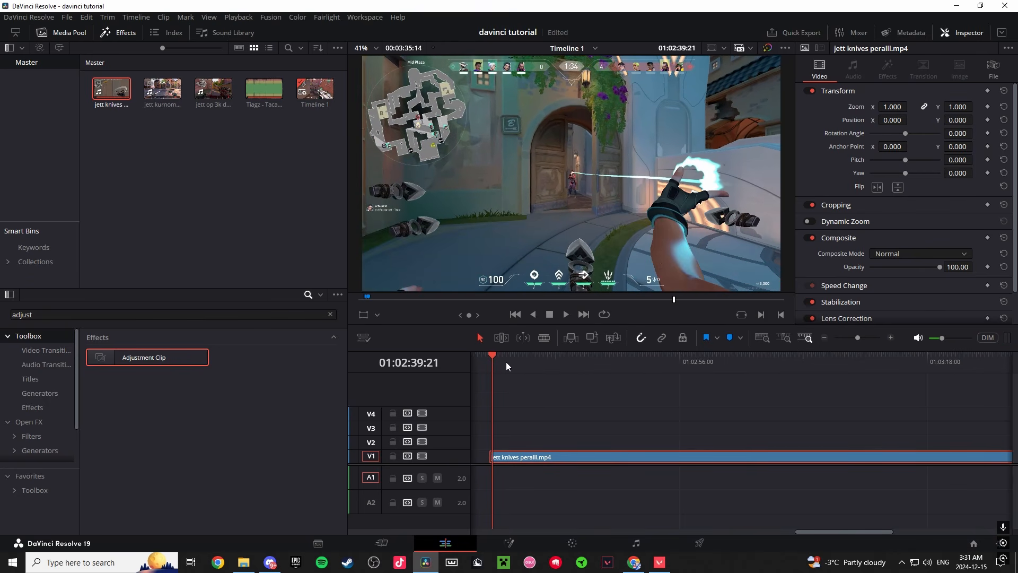
key("Left")
key("Right")
key("Right")
key("Right")
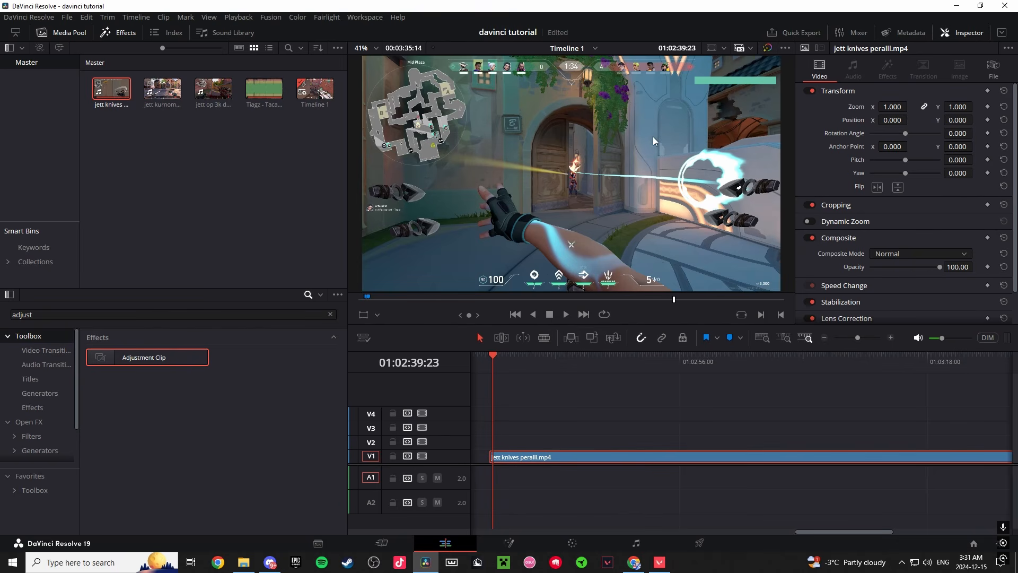
left_click(494, 458)
key("BackSpace")
Step: Split the trimmed jett knives clip a few seconds after its start and delete the long remainder
left_click(549, 457)
key("a")
left_click(592, 458)
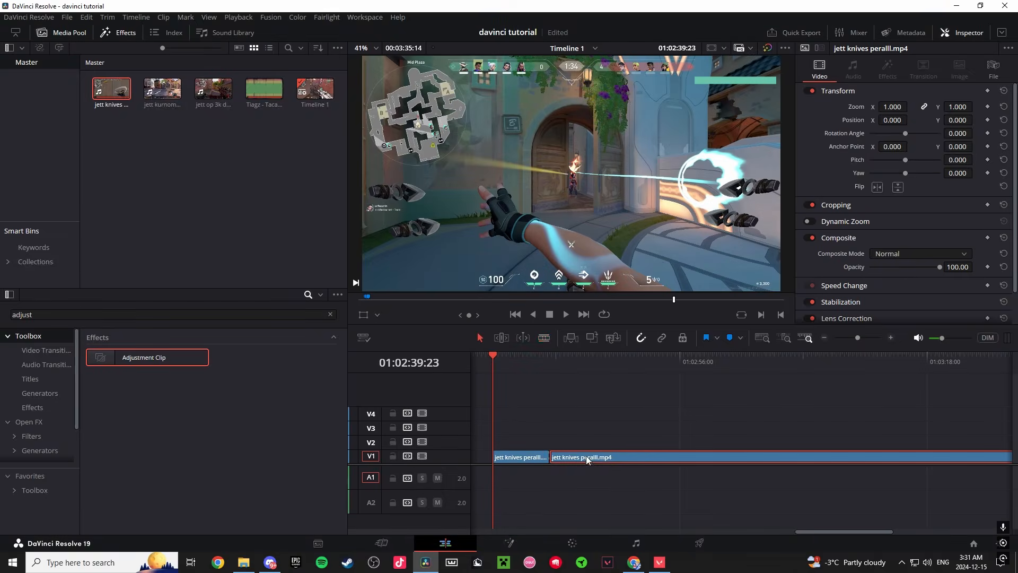
key("BackSpace")
Step: Open the short jett knives clip in Fusion and add a Time Stretcher between MediaIn1 and MediaOut1
right_click(530, 456)
left_click(605, 300)
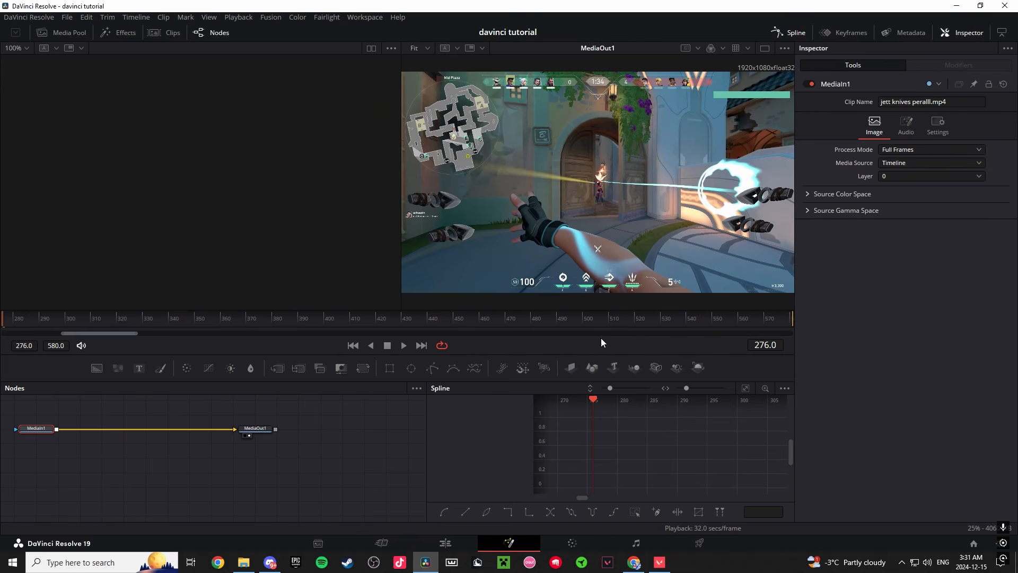
key("shift+space")
type("timest")
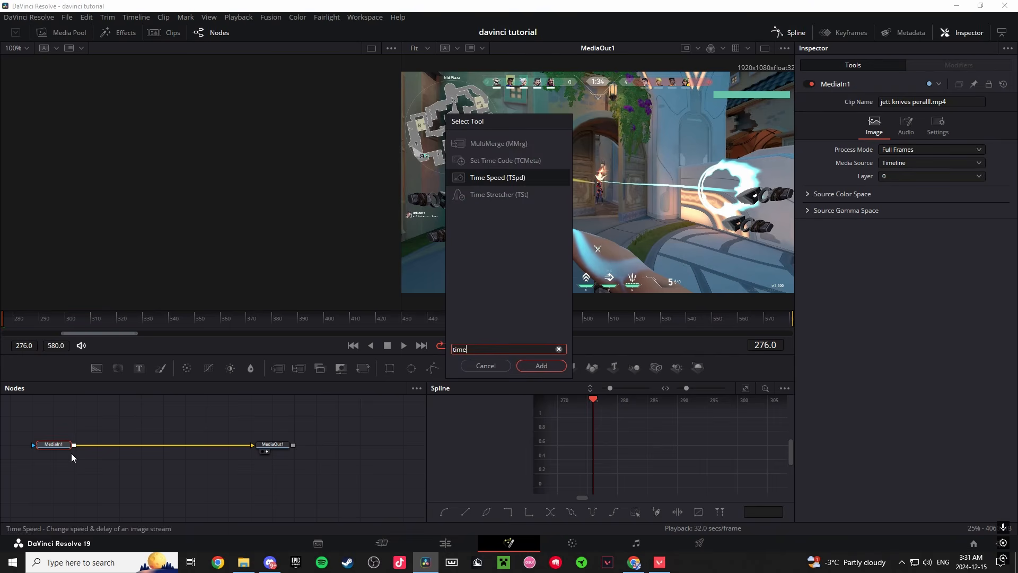
key("Return")
Step: Set the Time Stretcher's Source Time to 276.0 at the clip's first frame, 276
double_click(767, 345)
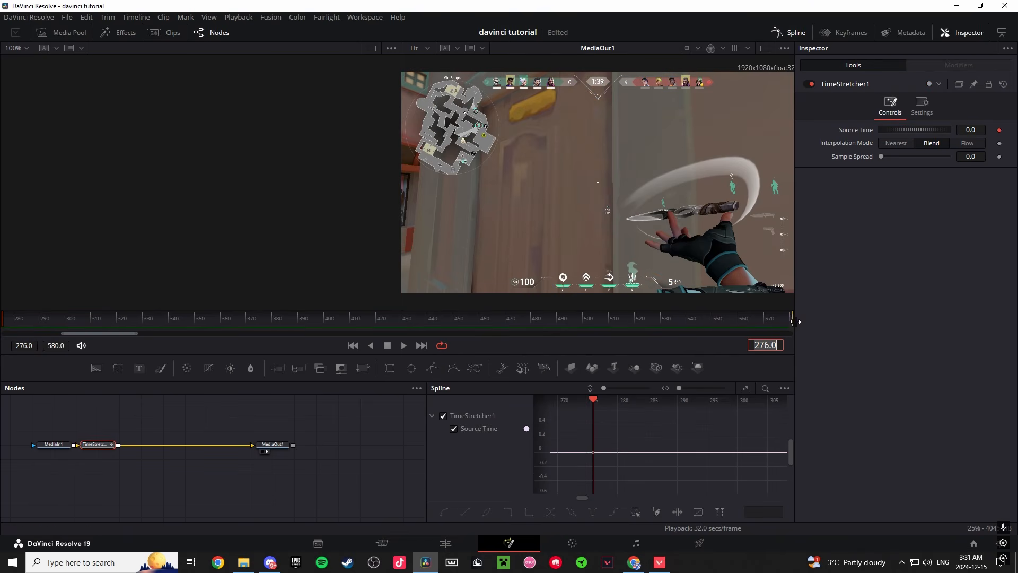
left_click_drag(121, 317, 5, 291)
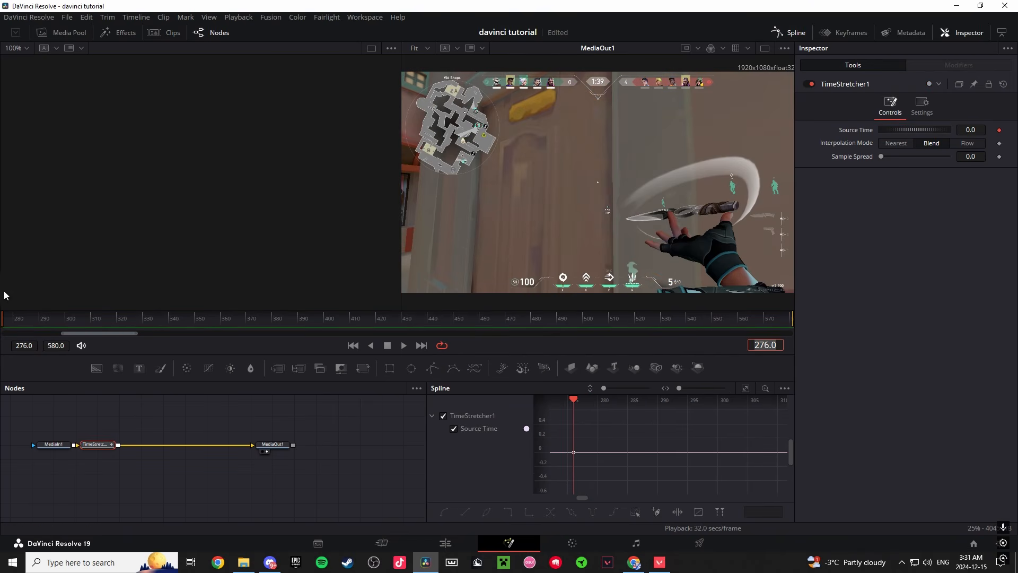
double_click(758, 342)
key("ctrl+c")
double_click(971, 130)
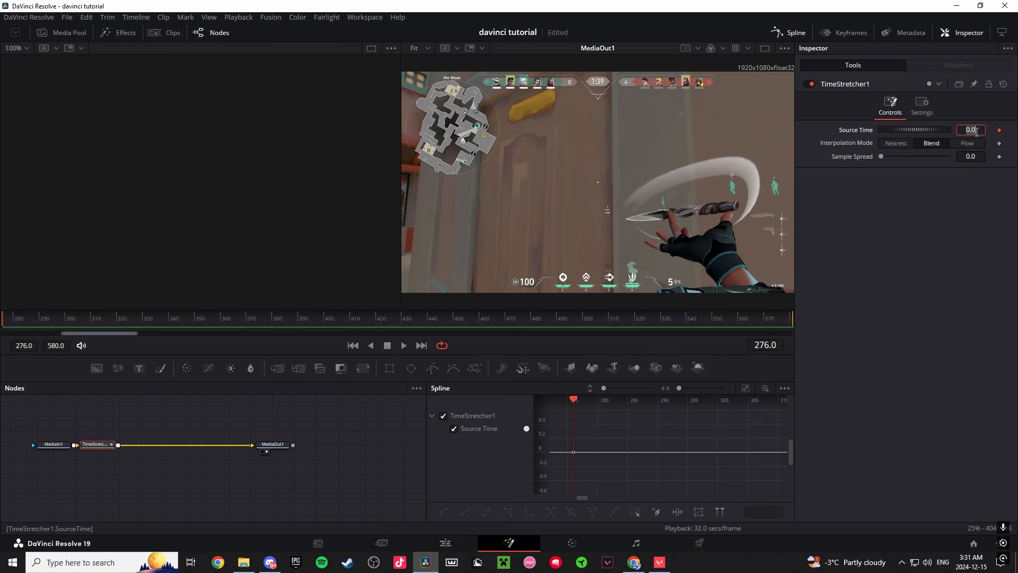
key("ctrl+v")
key("Tab")
Step: At frame 580, add a Source Time keyframe and set it to 283.0
left_click_drag(666, 320, 793, 320)
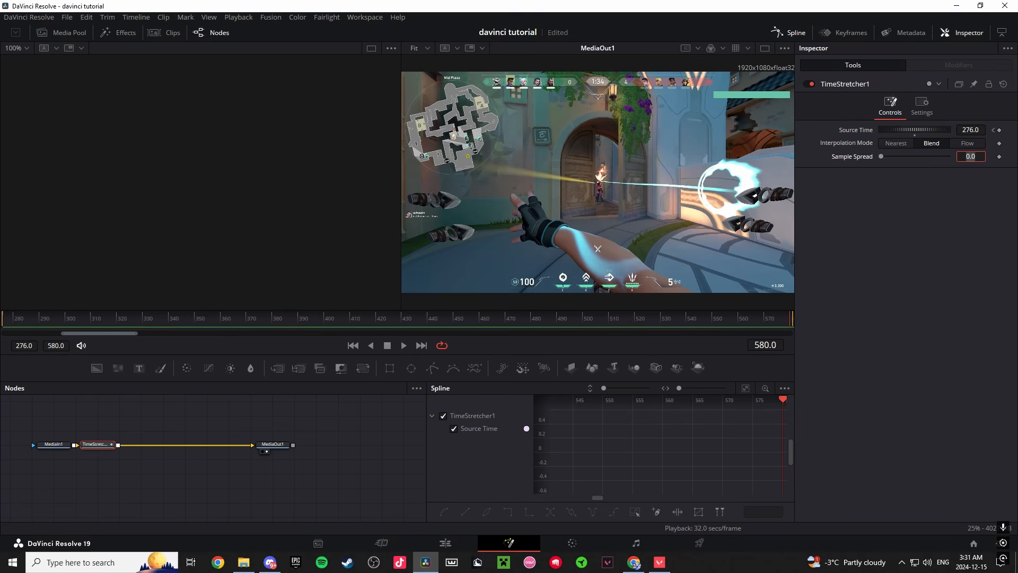
left_click(998, 130)
left_click_drag(965, 132, 971, 132)
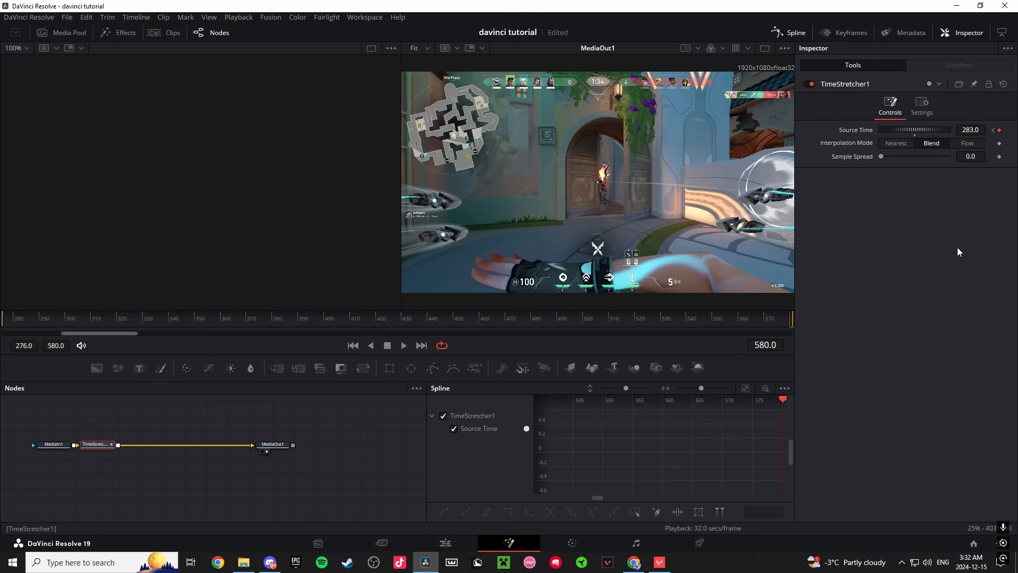
Step: Reshape the Source Time curve with its keyframe handles into a fast start that eases out, and preview the motion
left_click(745, 387)
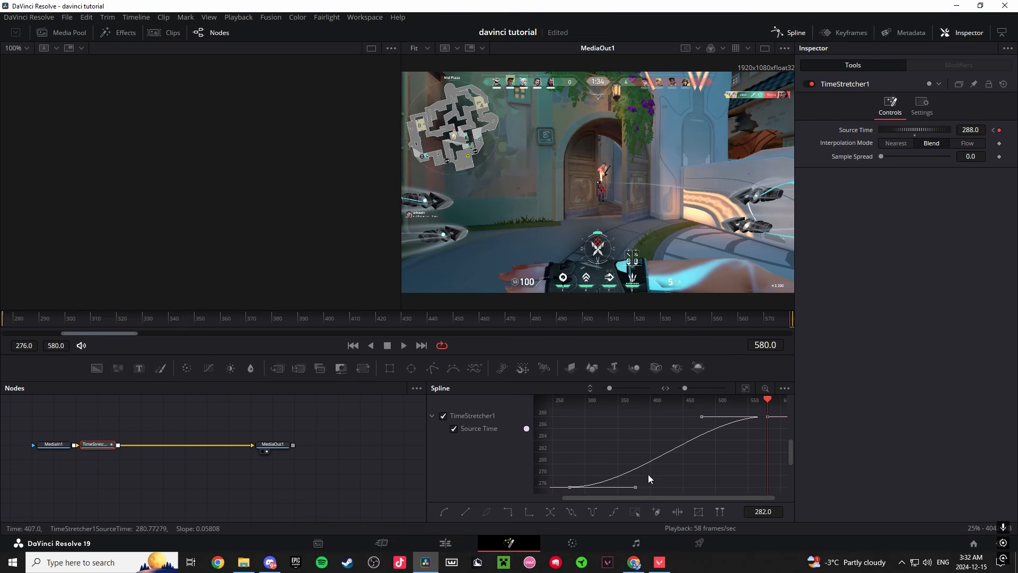
left_click_drag(635, 486, 610, 443)
left_click_drag(701, 416, 689, 416)
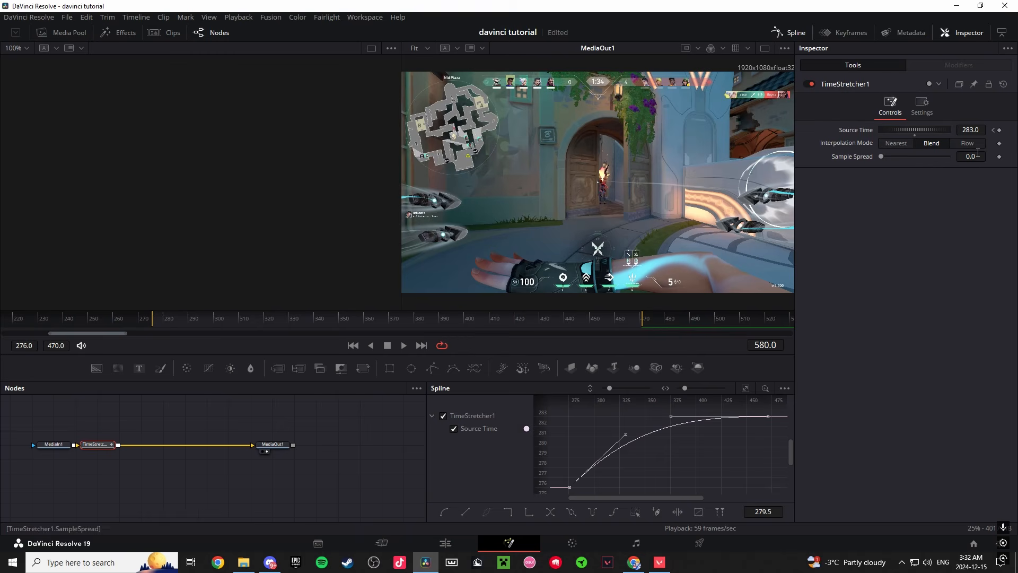
key("space")
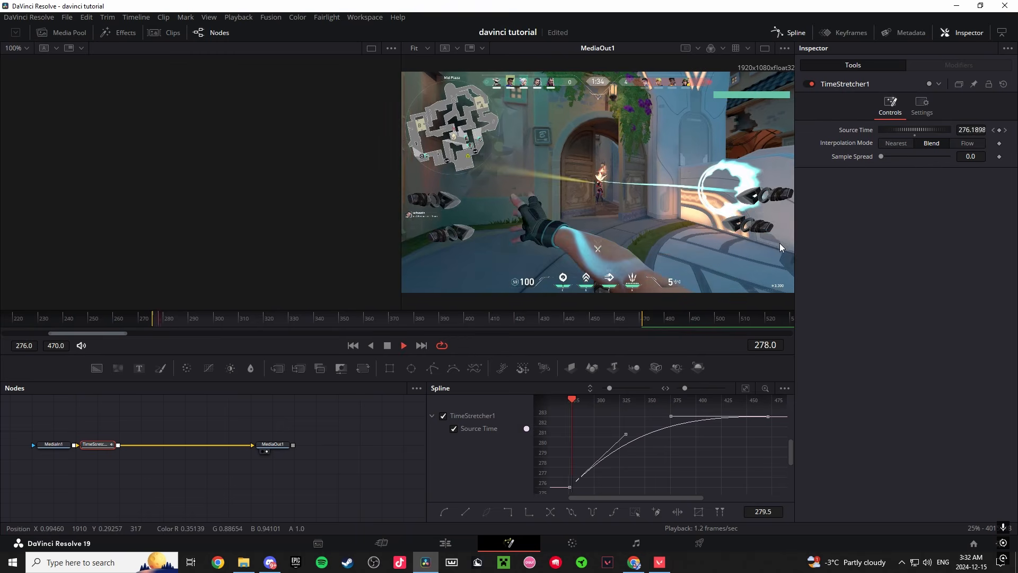
key("space")
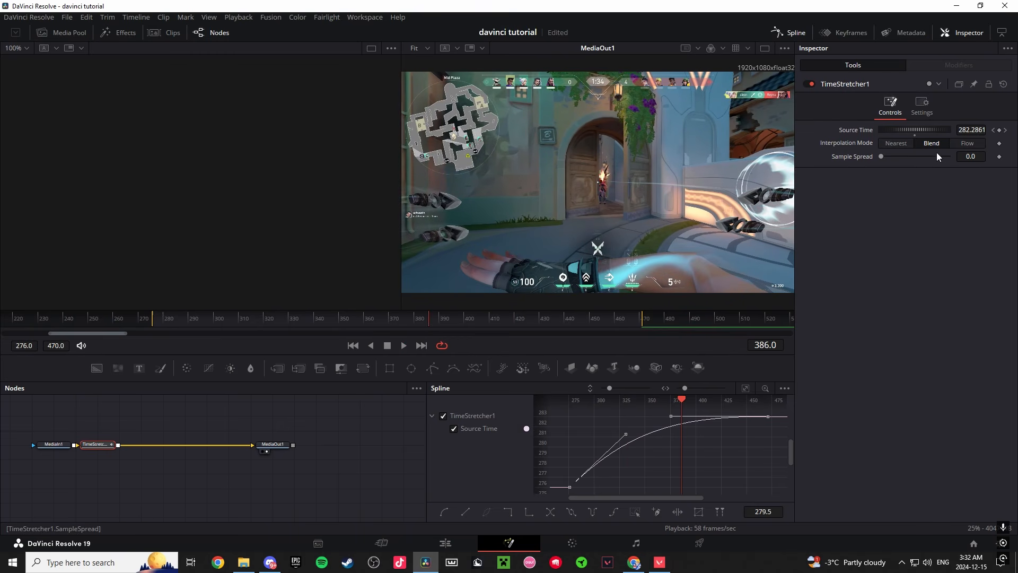
Step: Set the Time Stretcher's Interpolation Mode to Flow and bring up the tool search for adding a node after MediaIn1
left_click(965, 144)
left_click(55, 449)
key("shift+space")
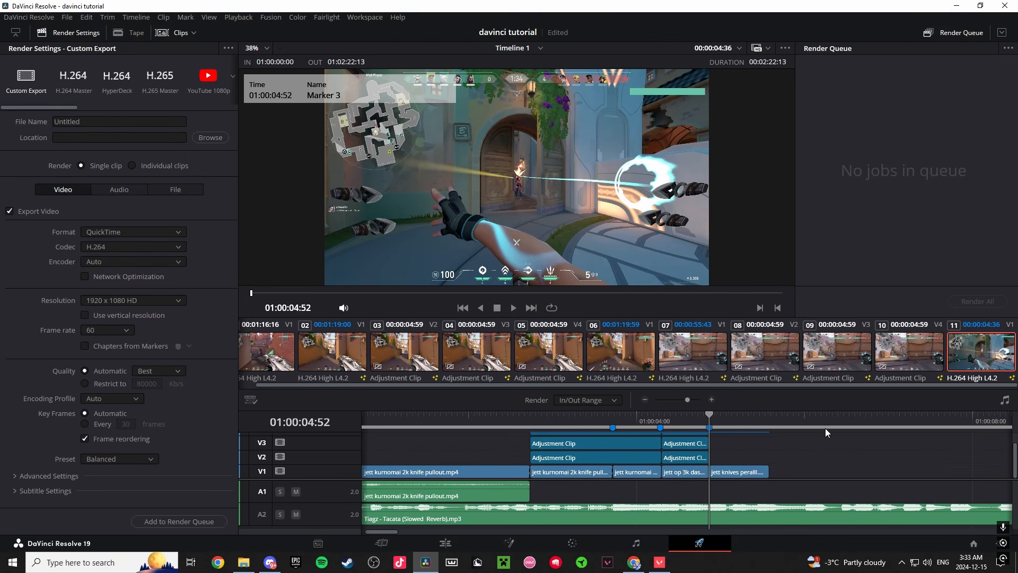
Step: Play the knives clip from Marker 3 on the Deliver page, ending back on the Edit page
key("space")
key("space")
left_click(709, 418)
key("space")
left_click(443, 543)
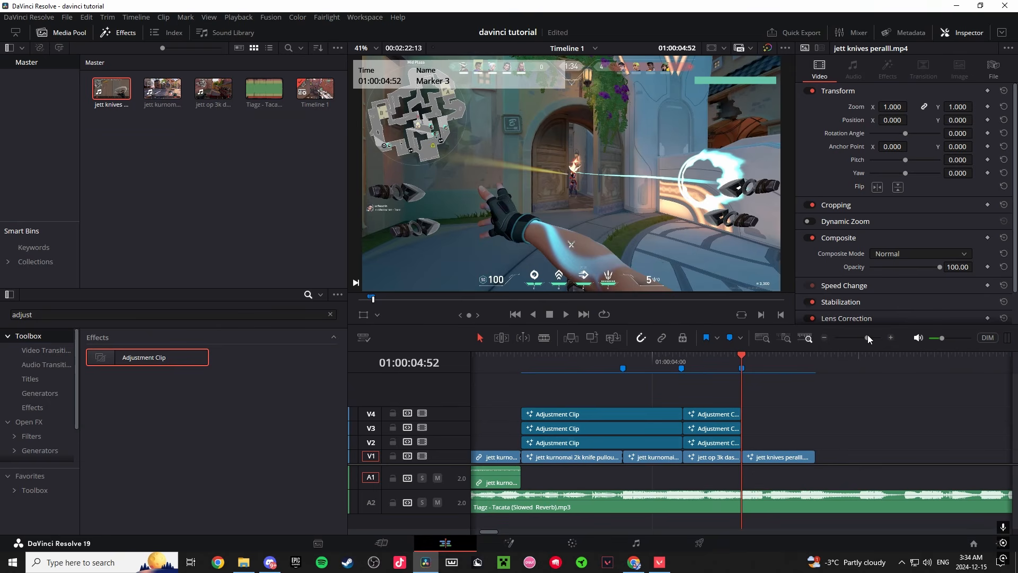
Step: Copy the three stacked adjustment clips from the dash clip onto V2 to V4 above the jett knives clip
left_click(684, 356)
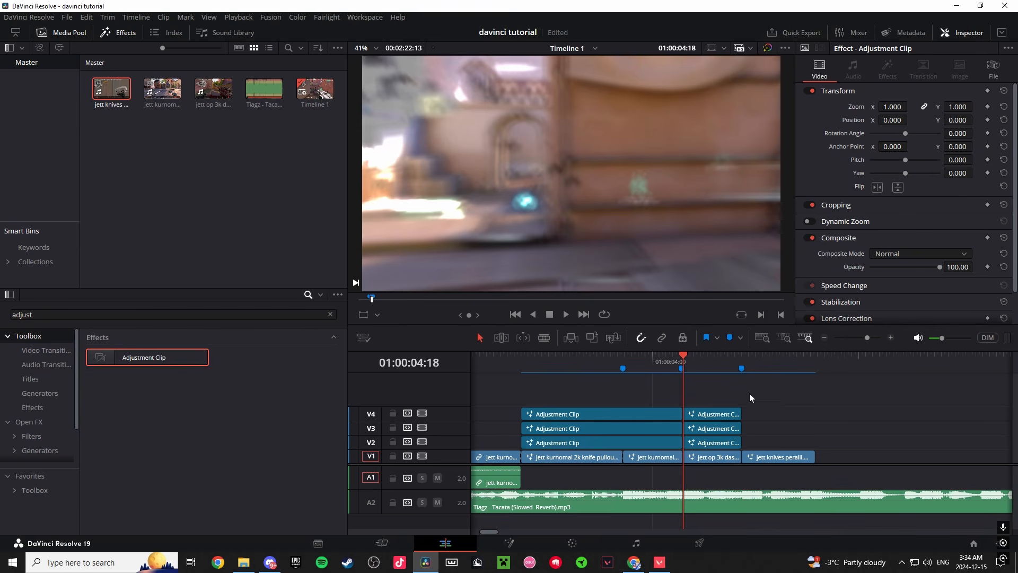
left_click_drag(749, 393, 765, 442)
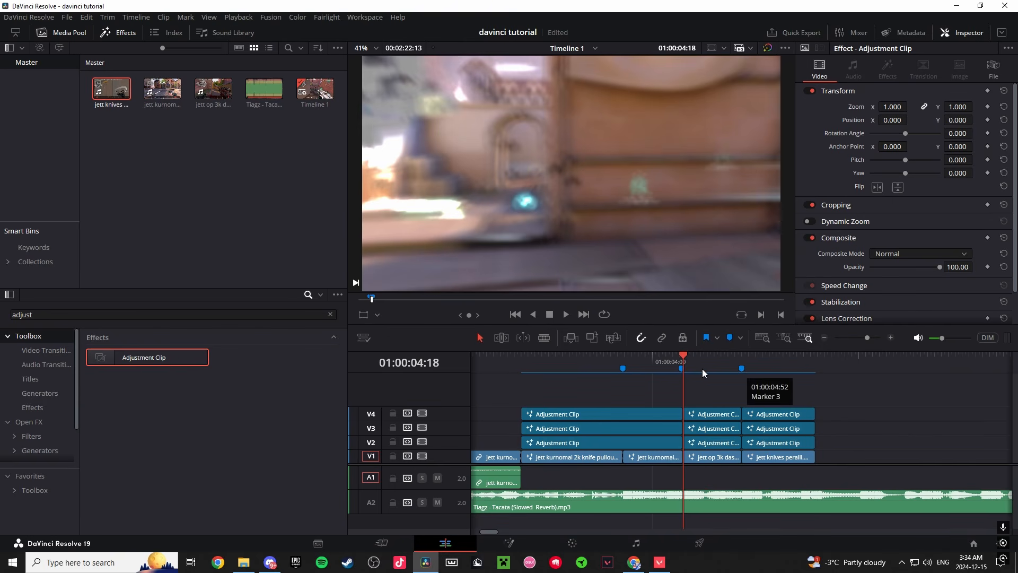
Step: Play the dash and knives clips repeatedly to check the copied adjustment effects against the music
key("space")
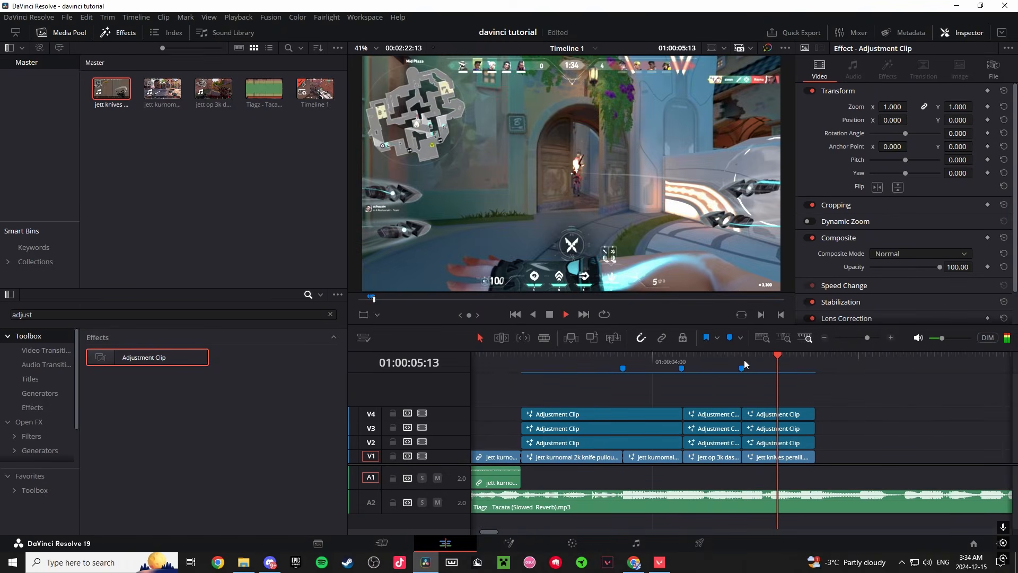
left_click(690, 356)
key("space")
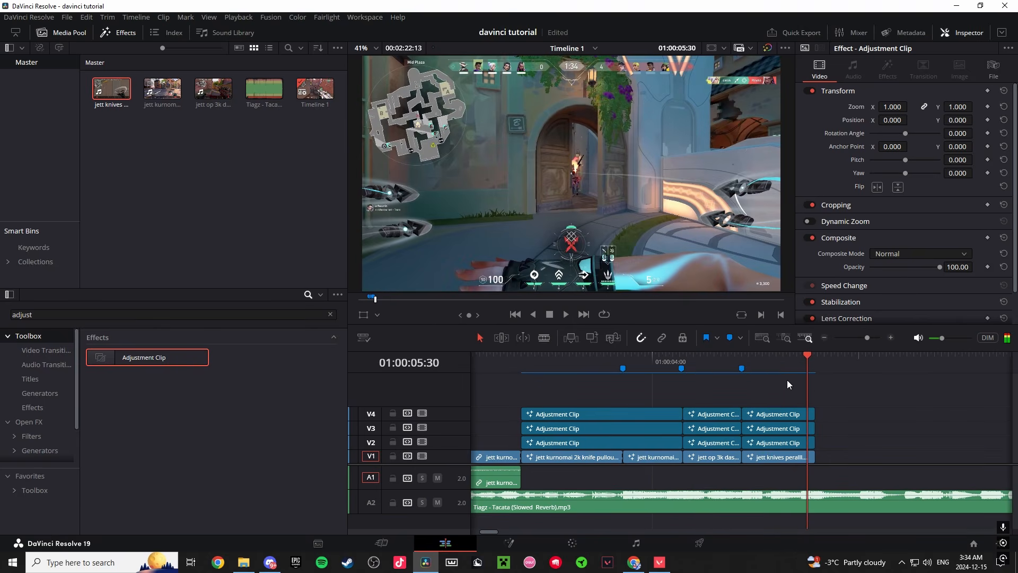
left_click(742, 367)
key("space")
key("space")
left_click(689, 359)
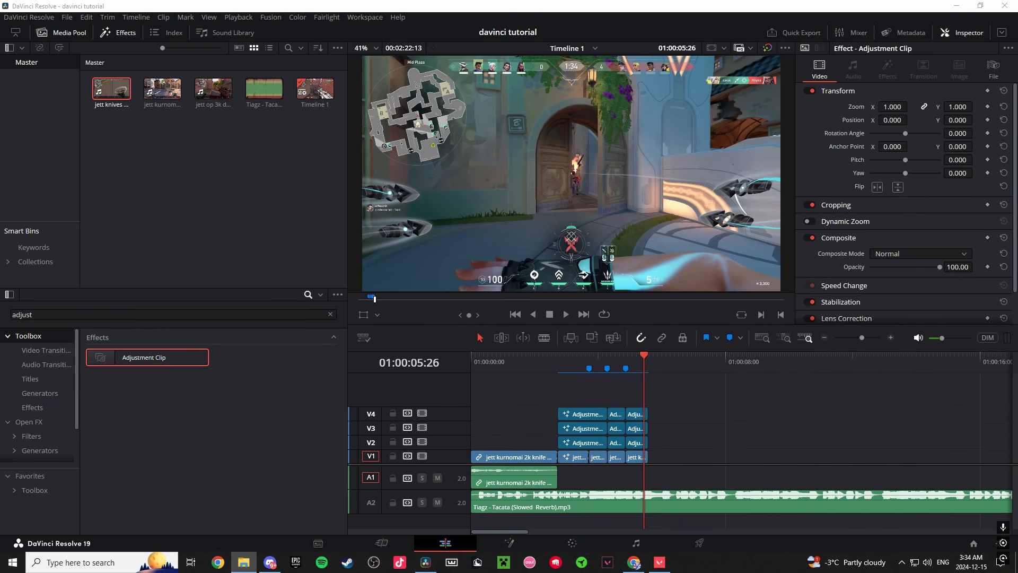
Step: Import the Valorant All Ace Sounds mp3 and place it on A1 well past the end of the music
left_click_drag(0, 286, 688, 522)
left_click_drag(862, 337, 841, 339)
left_click_drag(558, 519, 643, 470)
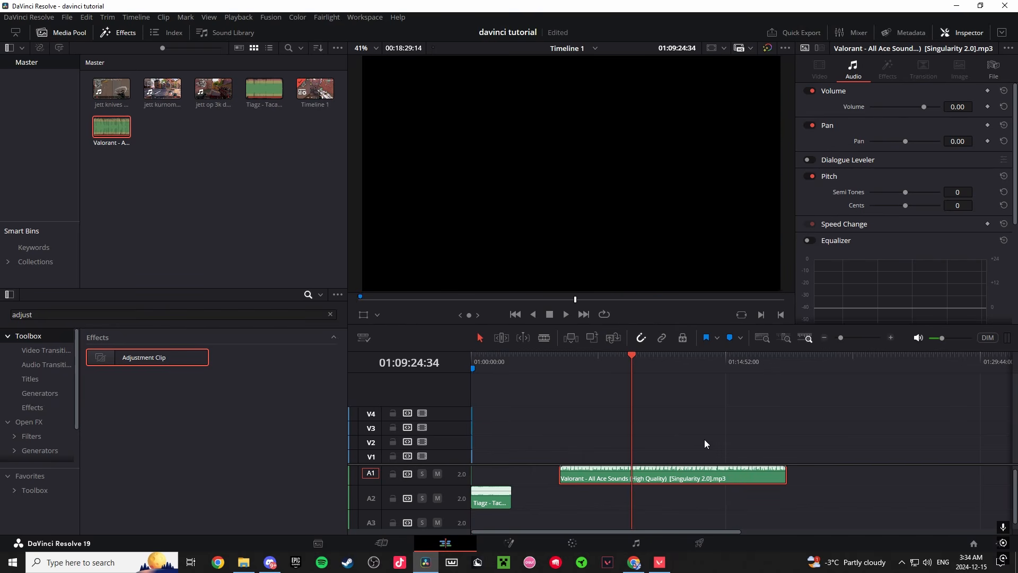
Step: Listen through the All Ace Sounds track at several points to look for a suitable kill sound
left_click_drag(841, 337, 533, 367)
left_click(475, 362)
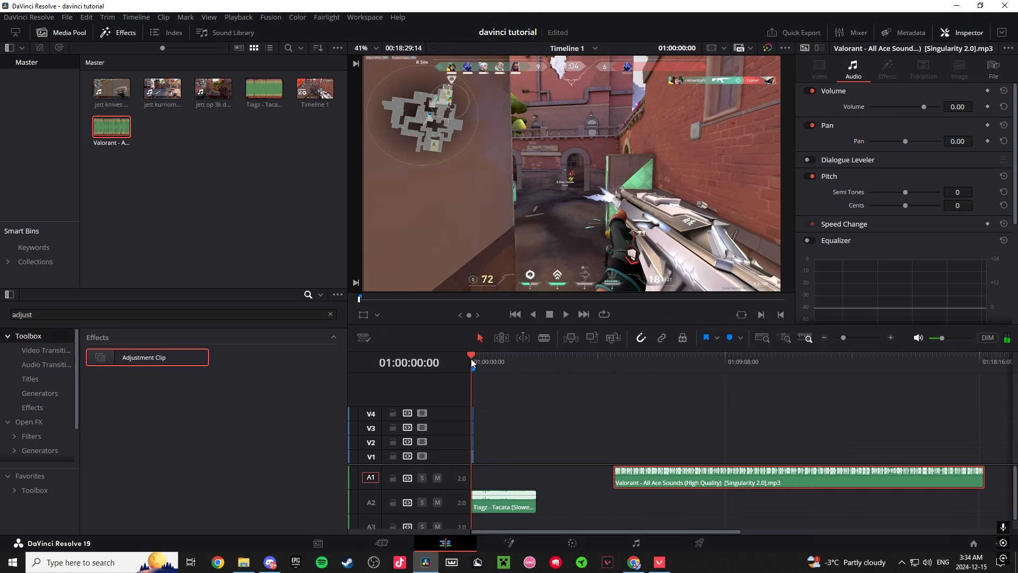
key("space")
key("space")
left_click_drag(844, 338, 865, 339)
left_click(854, 363)
scroll(795, 366, "right", 3)
left_click_drag(677, 358, 686, 358)
left_click(692, 358)
key("shift+z")
left_click(592, 359)
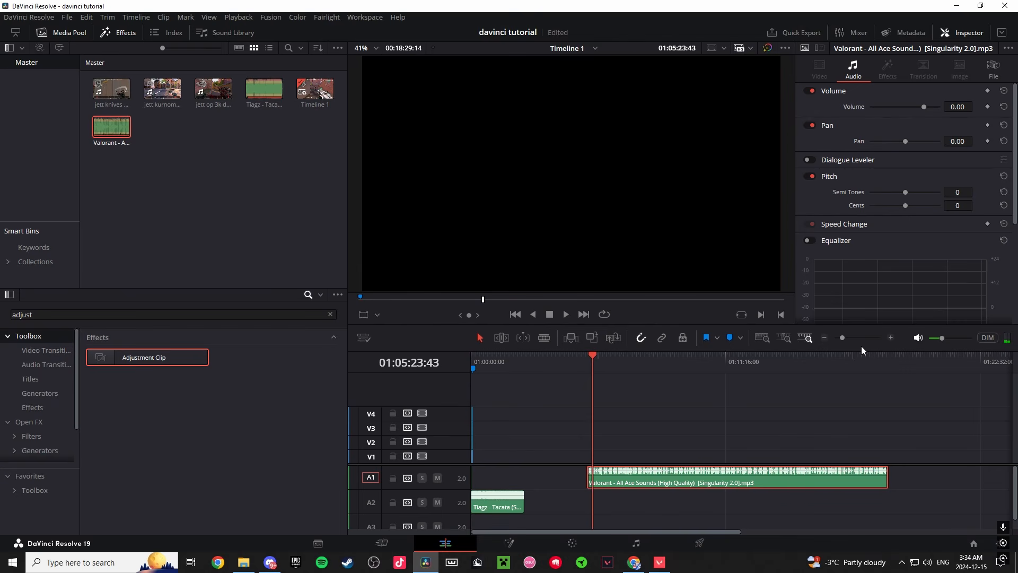
left_click_drag(843, 338, 855, 339)
left_click(791, 363)
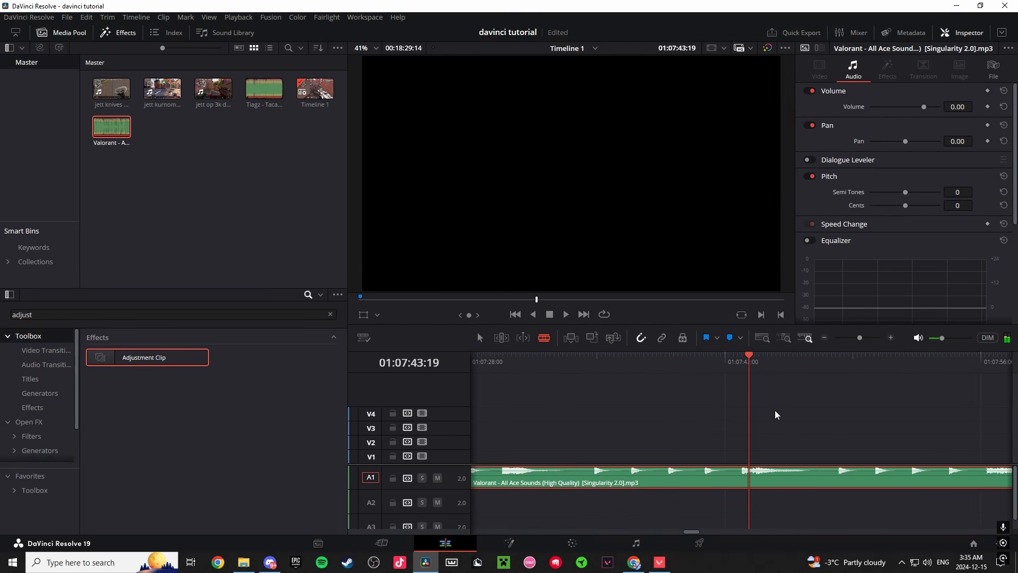
Step: Cut a kill sound out of the All Ace Sounds track and move it onto A3 beneath the montage clips
left_click(630, 480)
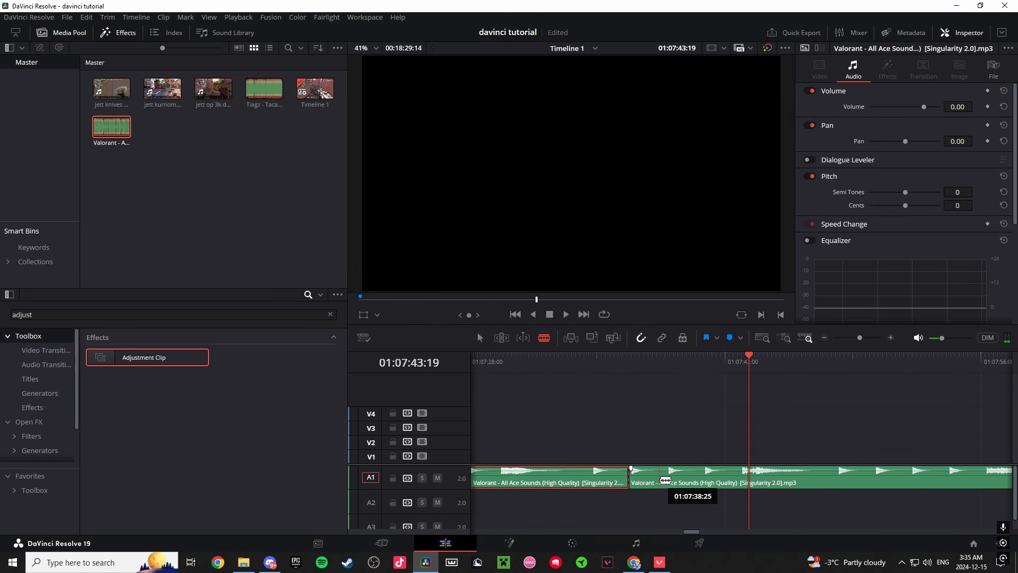
key("a")
left_click_drag(860, 338, 848, 349)
left_click_drag(727, 479, 480, 522)
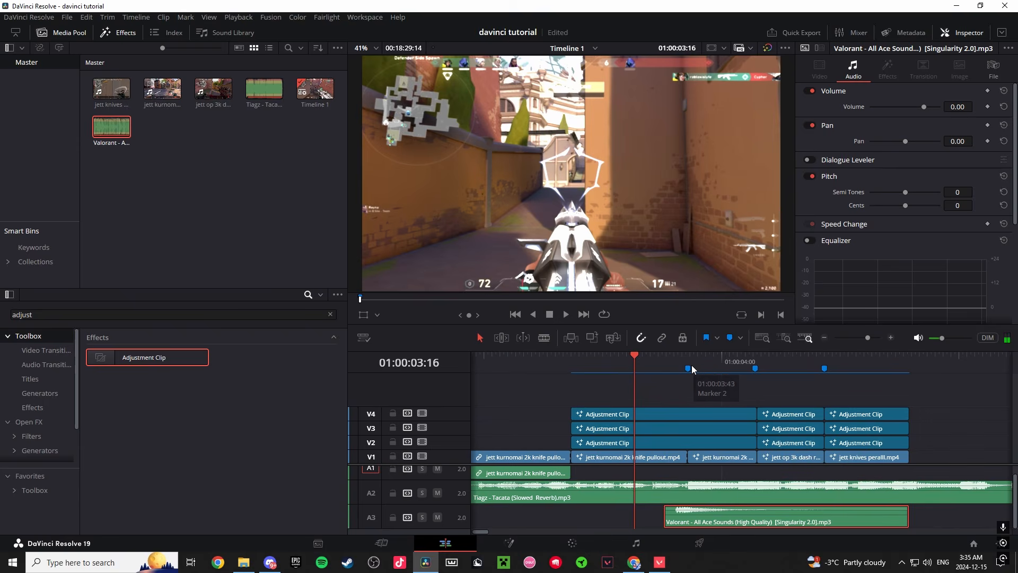
Step: Align the kill sound on A3 with Marker 2 at 01:00:03:43
key("space")
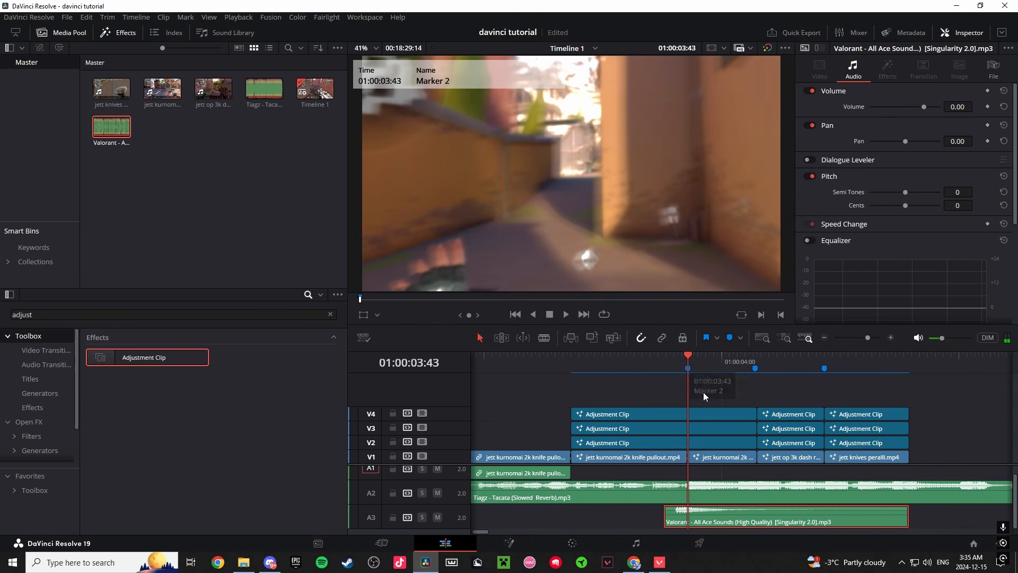
left_click_drag(868, 338, 876, 339)
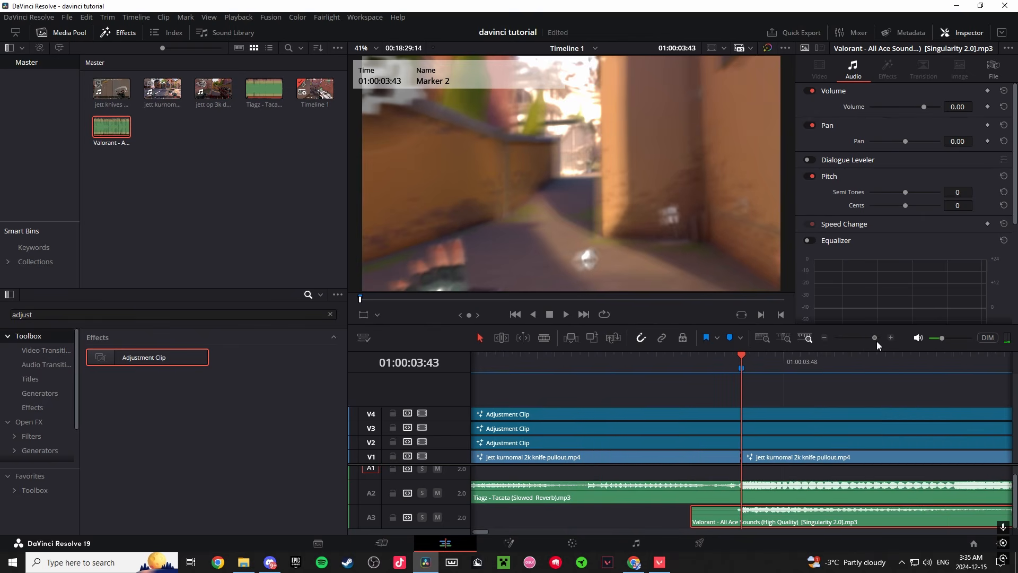
left_click_drag(752, 516, 758, 516)
Step: Play the montage through Marker 2 to check the timing of the kill sound on A3
left_click_drag(734, 364, 575, 363)
left_click(863, 338)
left_click(736, 431)
key("space")
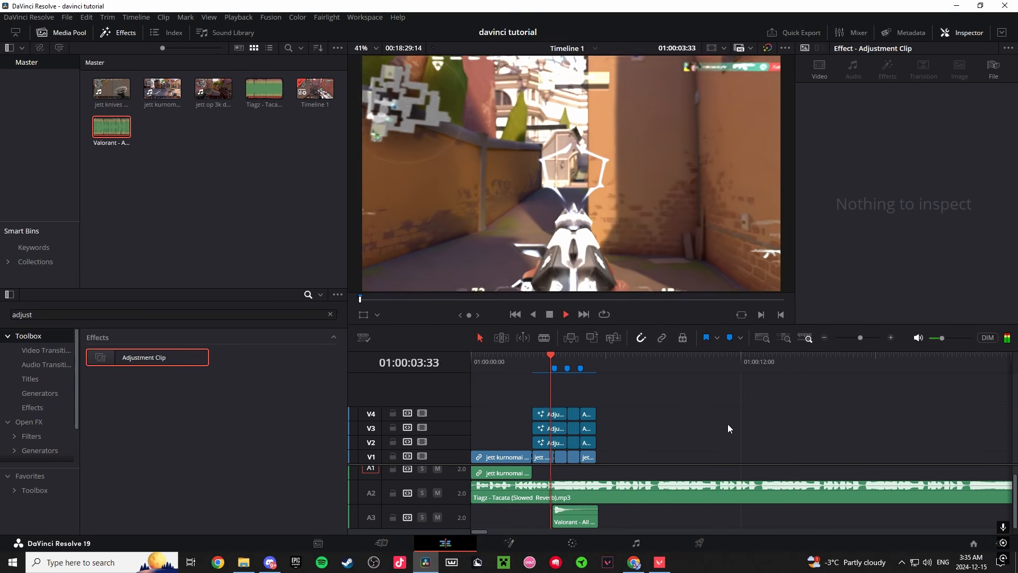
key("space")
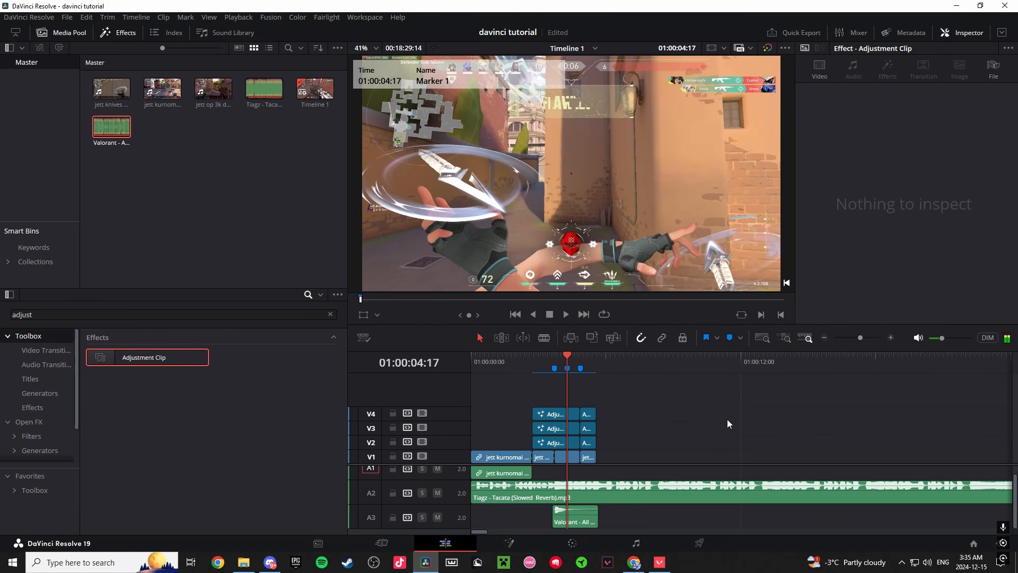
left_click(591, 362)
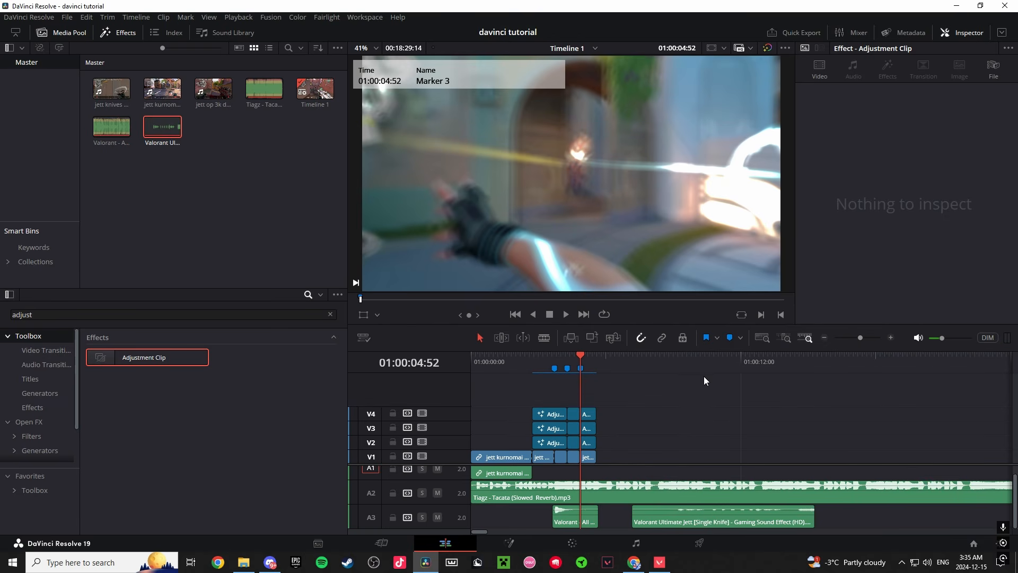
Step: Isolate one knife sound at 01:00:10:42 in the Valorant Ultimate Jett clip on A3, deleting the audio before and after it
left_click_drag(690, 362, 711, 364)
left_click_drag(860, 338, 871, 339)
key("b")
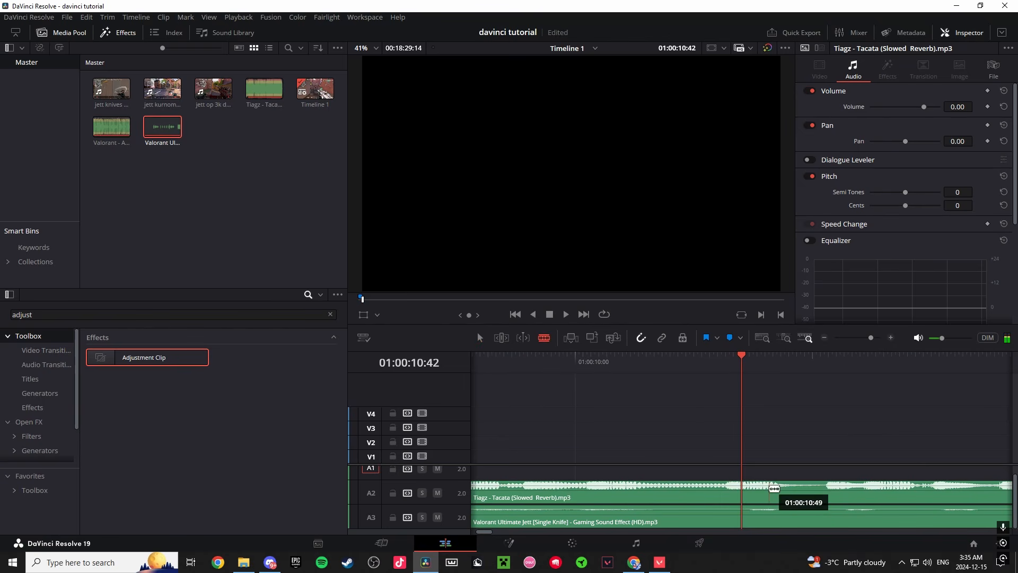
left_click(742, 516)
left_click(824, 518)
key("a")
left_click(848, 520)
left_click(679, 518, "ctrl")
key("BackSpace")
left_click(785, 513)
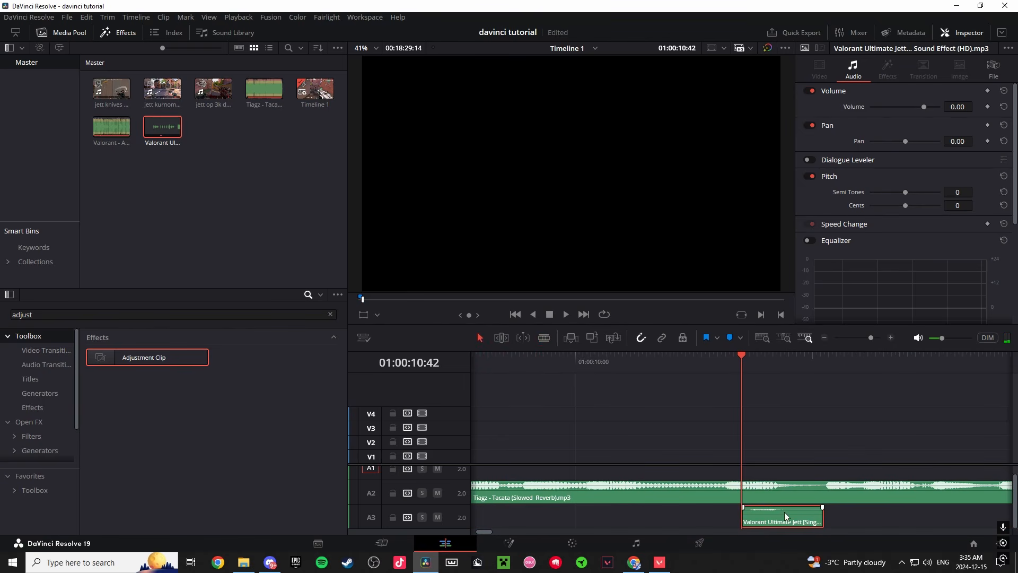
Step: Set the volume of the isolated knife sound clip to 10.00
left_click(955, 125)
left_click_drag(957, 107, 979, 106)
Step: Place the knife sound on A4 so that its loudest part lines up with Marker 3 at 01:00:04:52
scroll(781, 502, "up", 1)
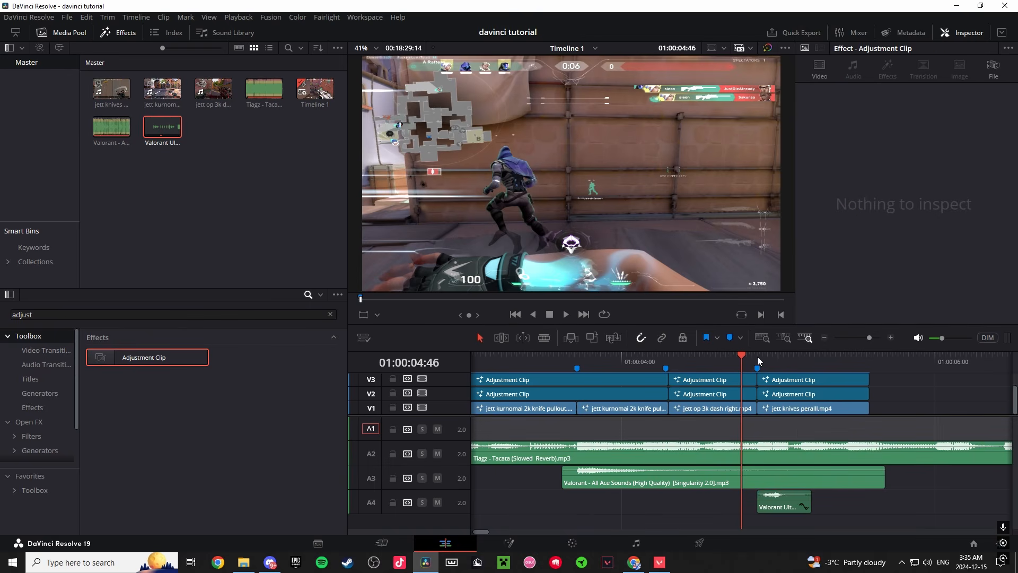
left_click(758, 361)
scroll(861, 350, "up", 3)
left_click_drag(799, 501, 685, 507)
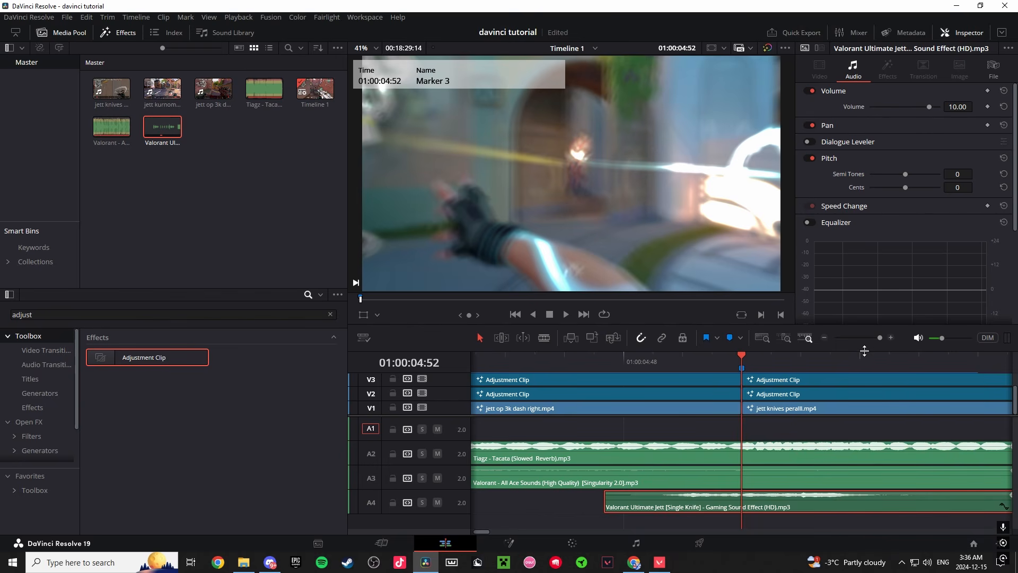
left_click_drag(880, 337, 873, 336)
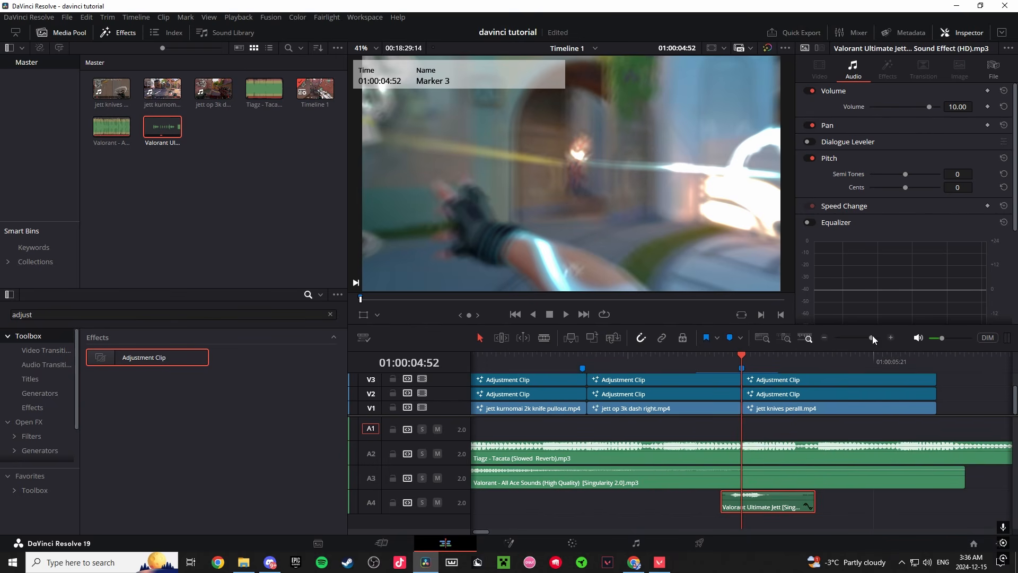
left_click(765, 437)
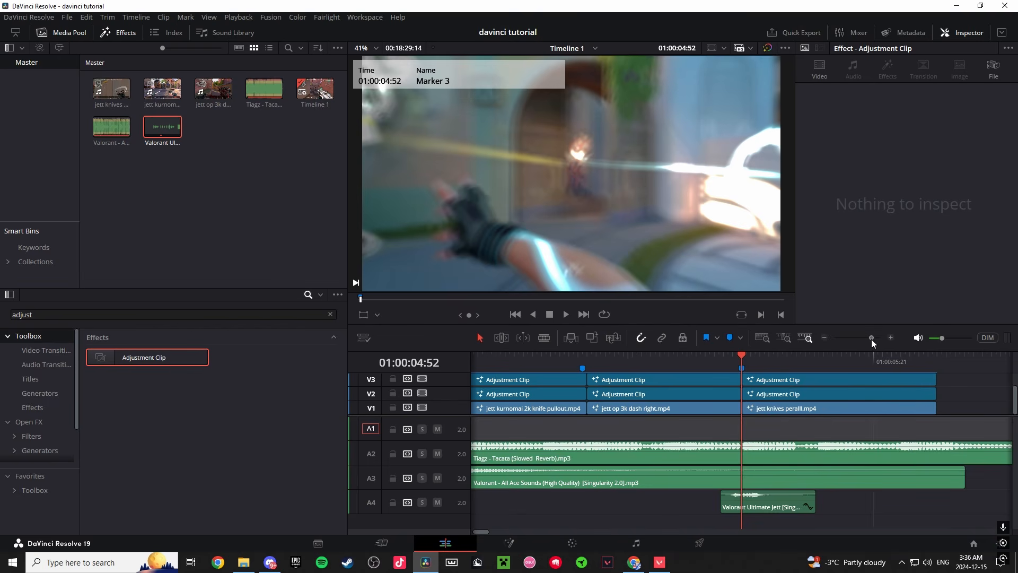
Step: Play the montage from just before Marker 3 through the knives clip to check the knife sound's timing
left_click_drag(871, 338, 866, 338)
left_click(736, 361)
key("space")
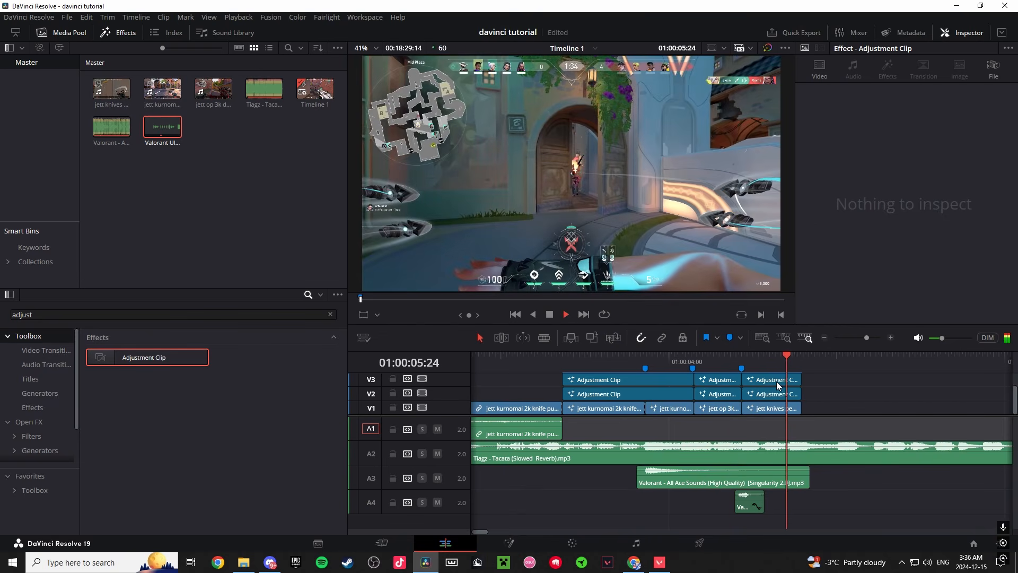
key("space")
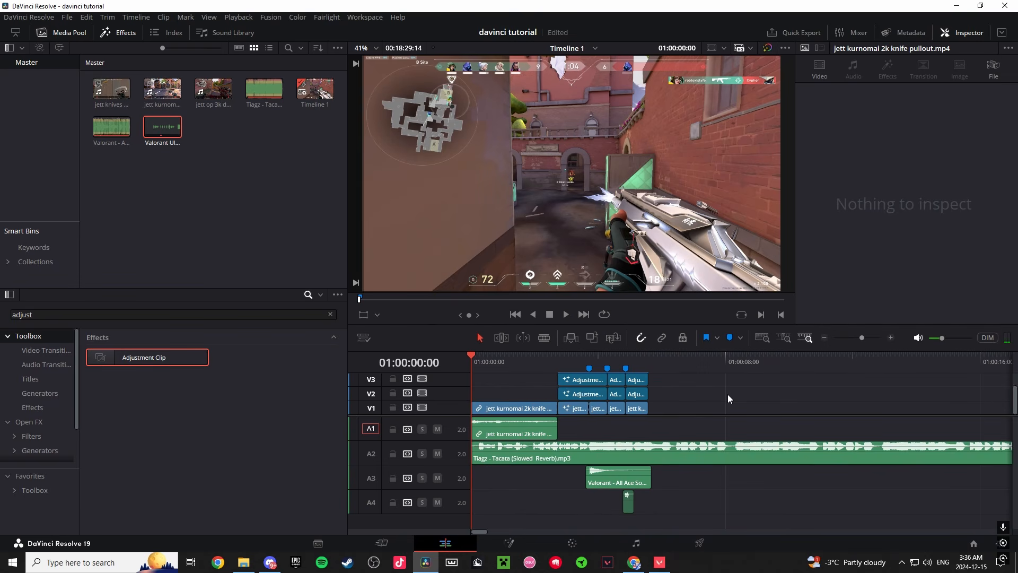